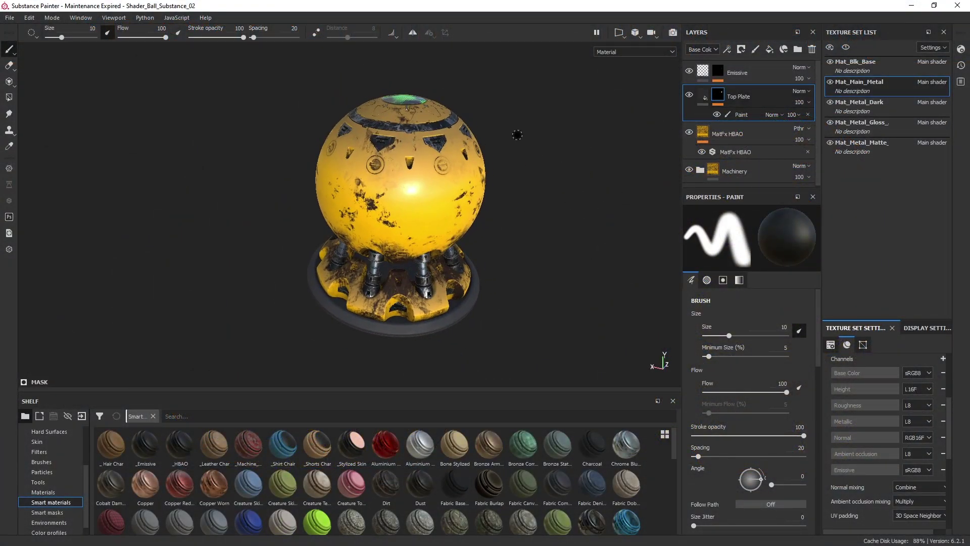
Step: Open the texture export dialog and show its output template presets
key("ctrl+shift+e")
left_click(281, 108)
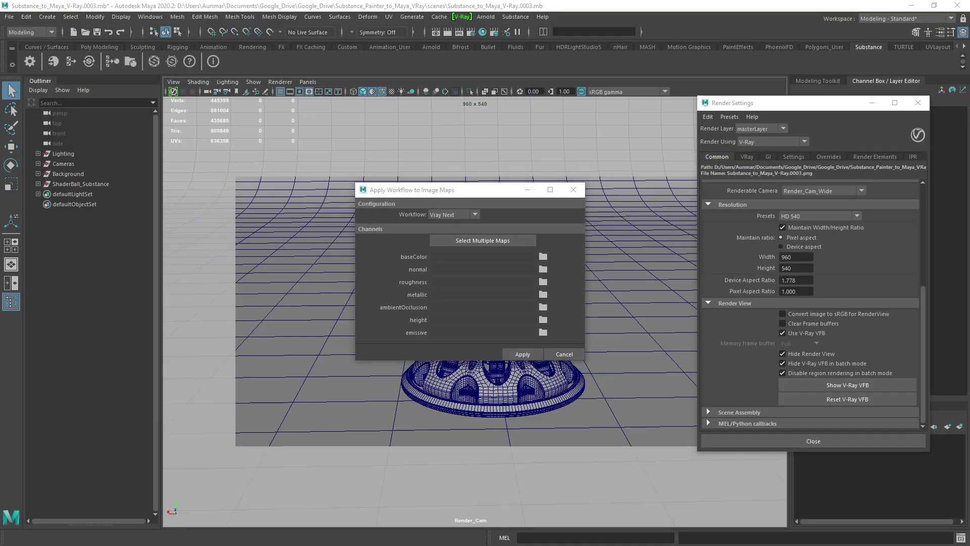
Step: In Maya, load the six Mat_Main_Metal maps into the Vray Next workflow and apply it with the Hypershade open
left_click(411, 232)
left_click(426, 234)
left_click(364, 280, "shift")
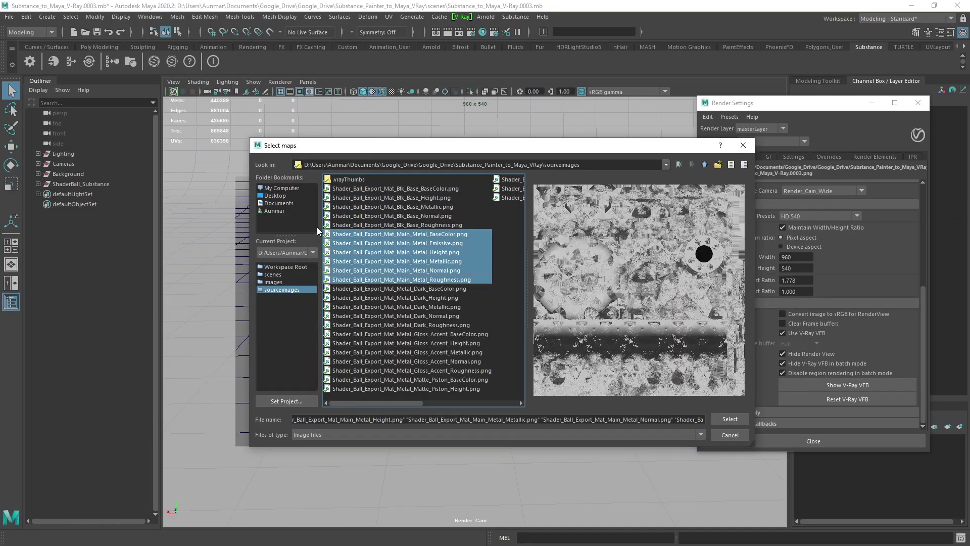
left_click(730, 419)
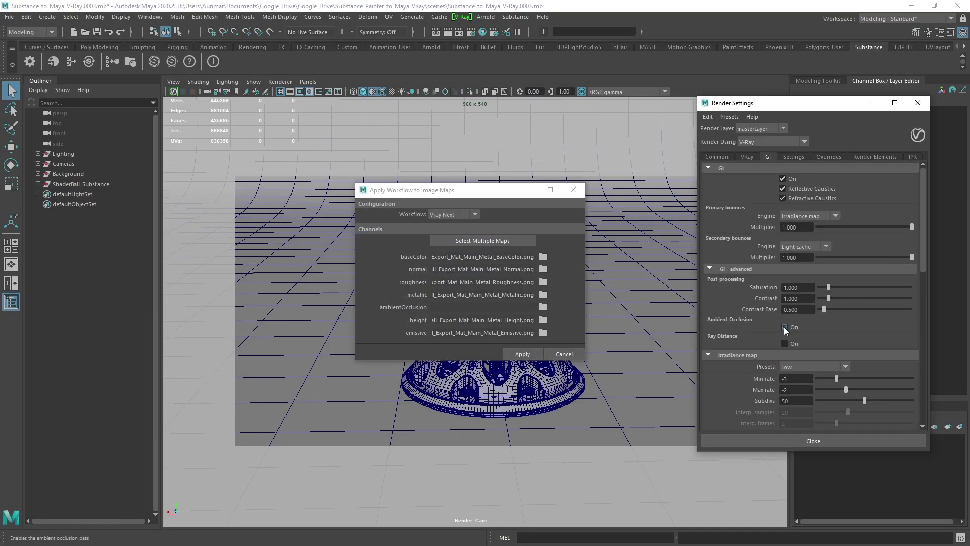
left_click(483, 32)
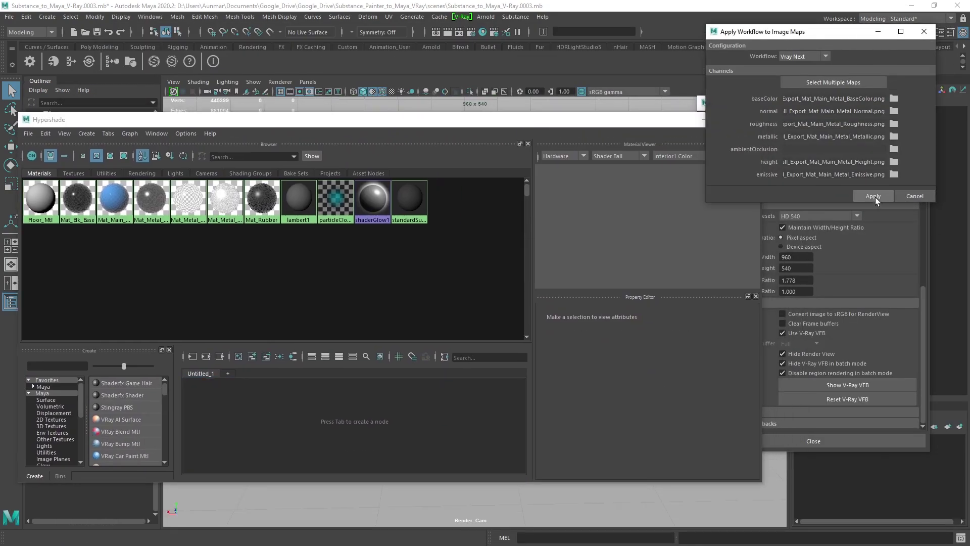
left_click(873, 196)
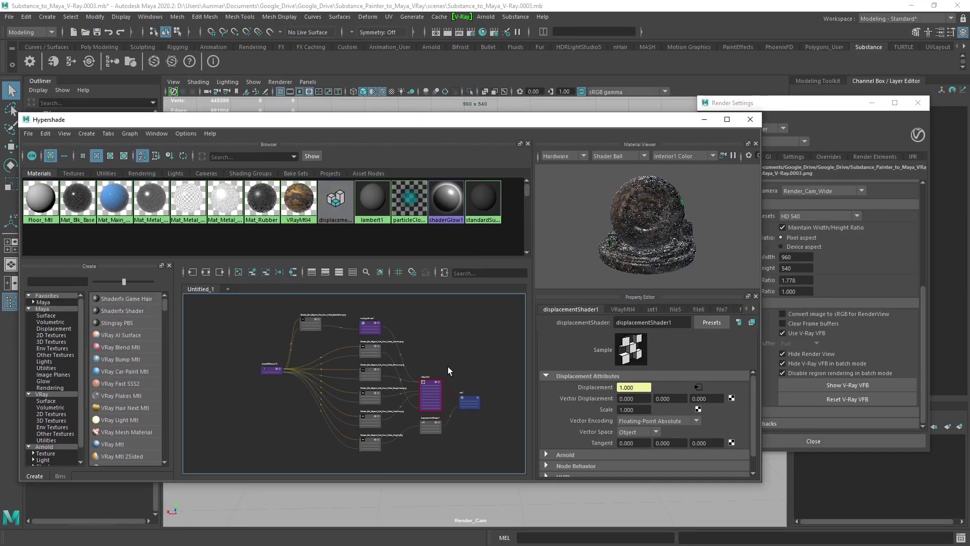
Step: Set the new V-Ray material's bump map type to Normal map in tangent space
left_click(403, 362)
scroll(332, 334, "up", 2)
scroll(753, 393, "down", 5)
left_click(564, 418)
left_click(666, 429)
left_click(673, 454)
Step: Rename the new V-Ray material in the Hypershade as Mat_Main_Metal_Subs
scroll(410, 346, "down", 2)
scroll(410, 347, "up", 3)
left_click(313, 458)
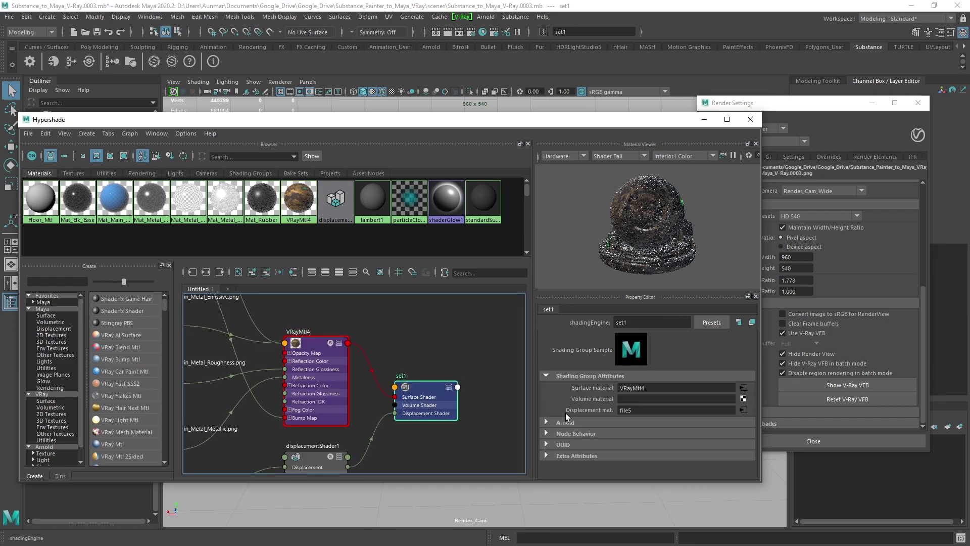
middle_click_drag(314, 457, 353, 390, "alt")
middle_click_drag(465, 371, 434, 396, "alt")
left_click(333, 314)
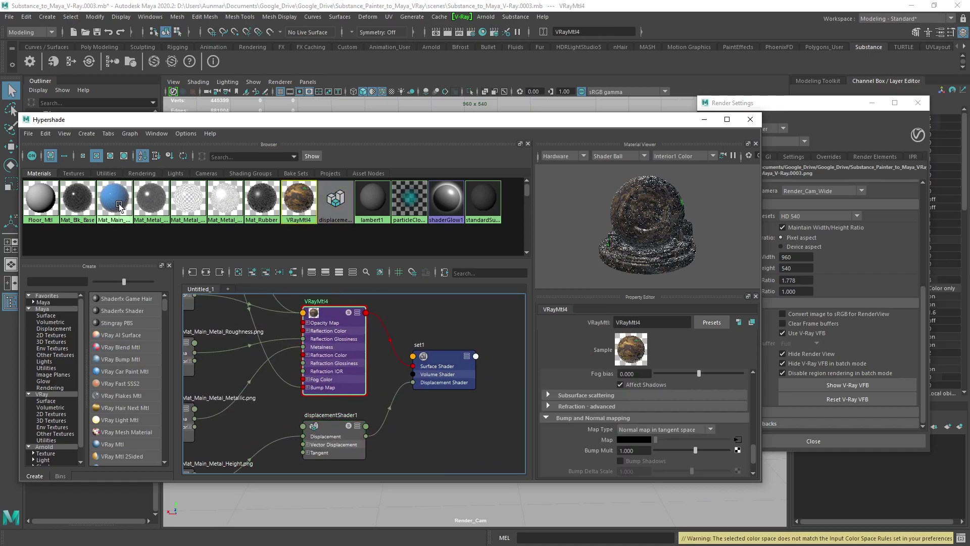
type("Mat_Main_Metal_Subs")
key("Return")
Step: Assign Mat_Main_Metal_Subs to the shader ball's main body and expand the Main group under ShaderBall_Substance
left_click_drag(354, 119, 876, 111)
left_click(313, 255)
left_click_drag(758, 111, 661, 130)
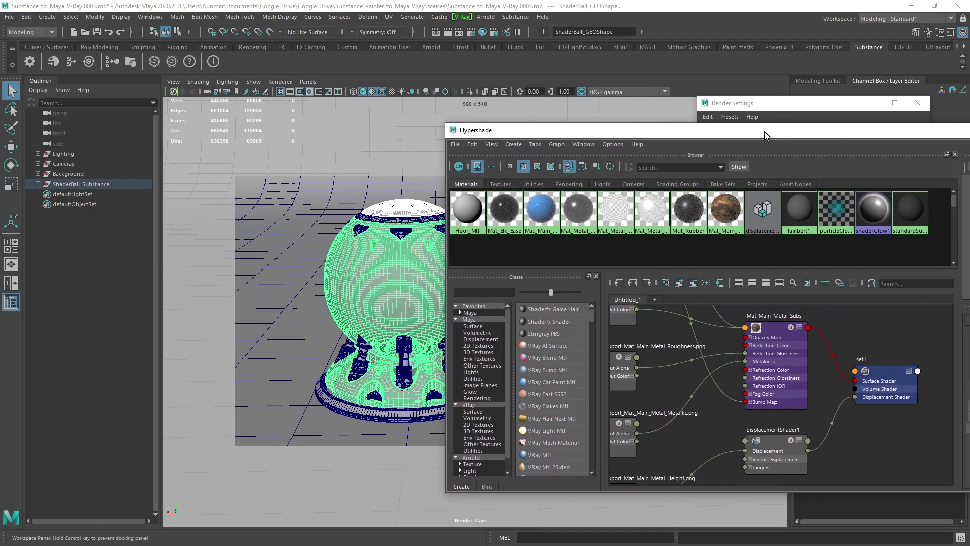
right_click_drag(730, 209, 732, 191)
left_click_drag(581, 130, 618, 125)
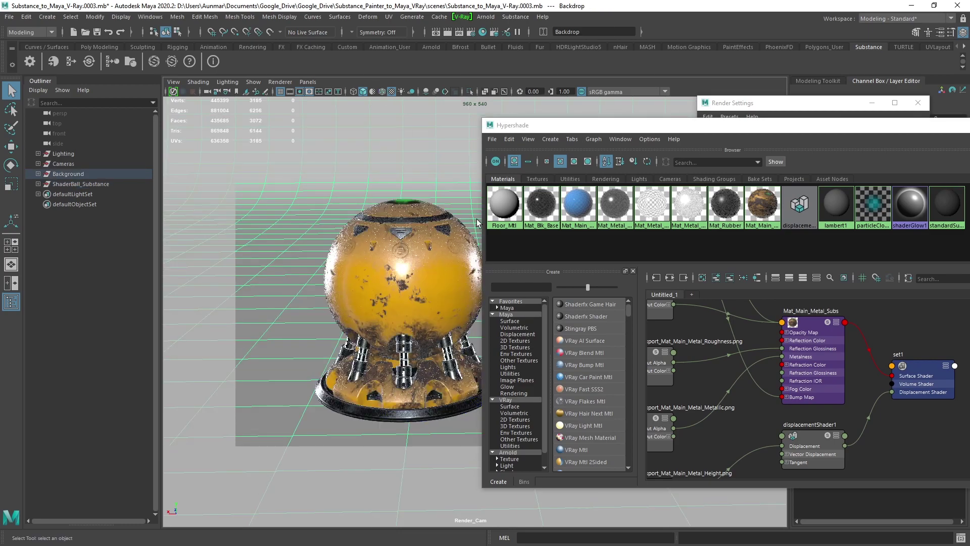
left_click(38, 184)
left_click(44, 193)
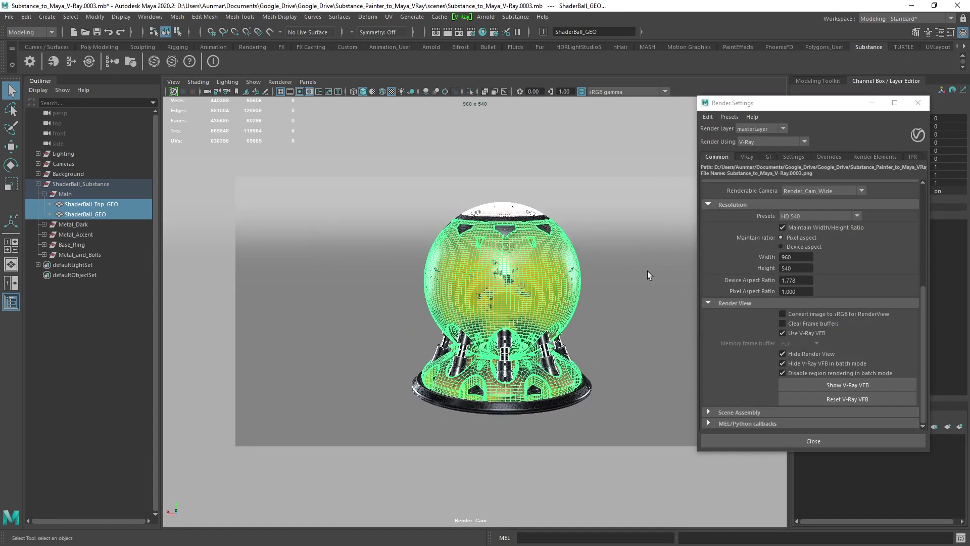
Step: Check the V-Ray render settings and start an IPR render of the shader ball
scroll(788, 253, "down", 10)
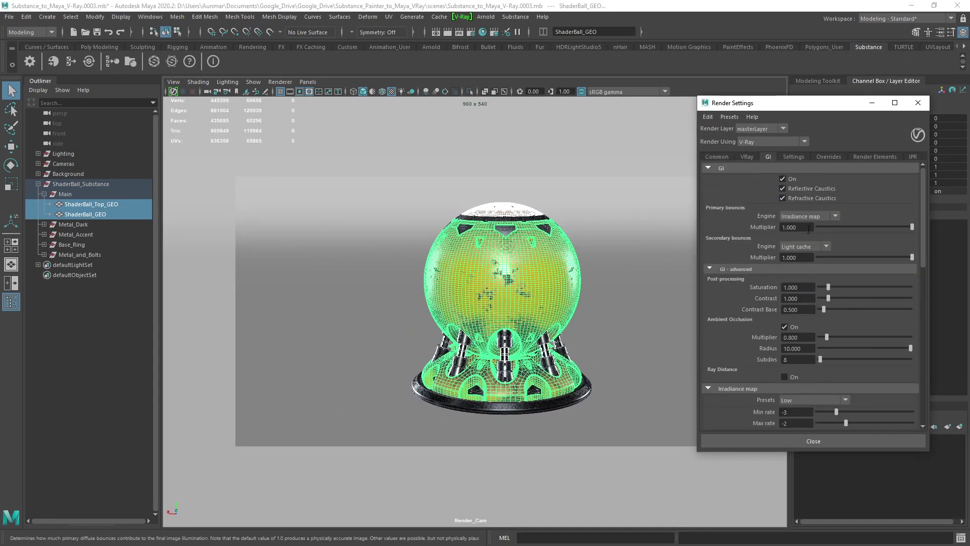
left_click(746, 156)
left_click(459, 32)
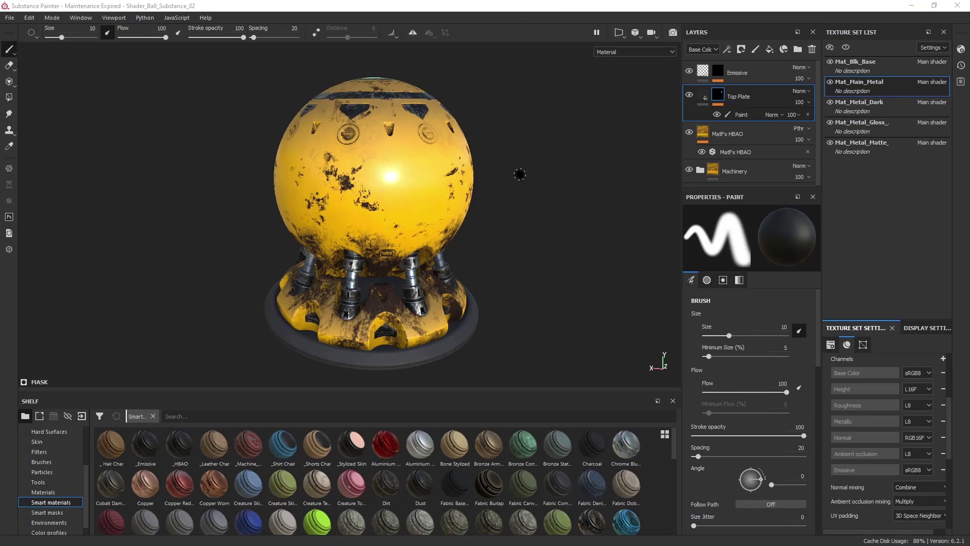
Step: In Substance Painter, preview the shader ball in Iray rendering mode and return to painting mode
right_click_drag(574, 186, 548, 196, "alt")
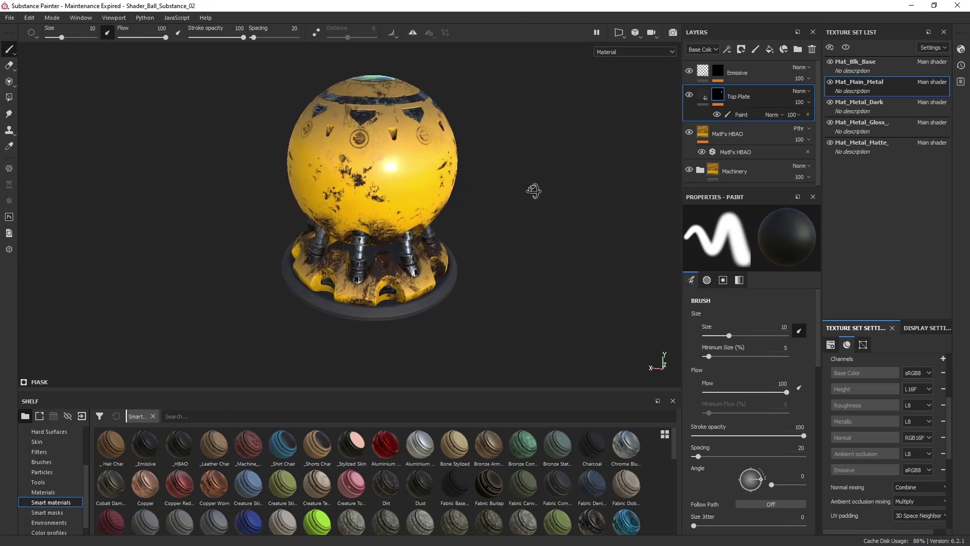
left_click_drag(531, 197, 544, 214, "alt")
left_click_drag(513, 248, 572, 209, "alt")
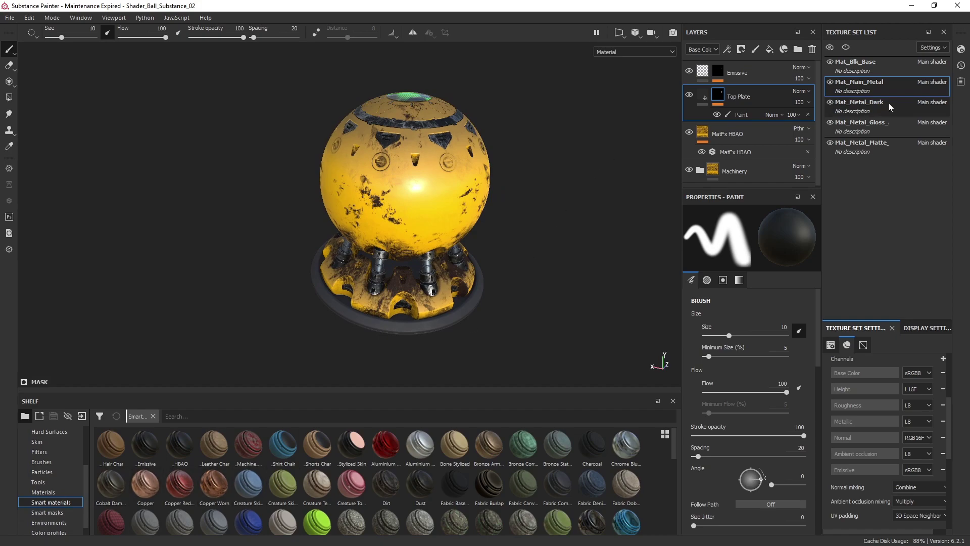
left_click_drag(576, 150, 561, 101, "alt")
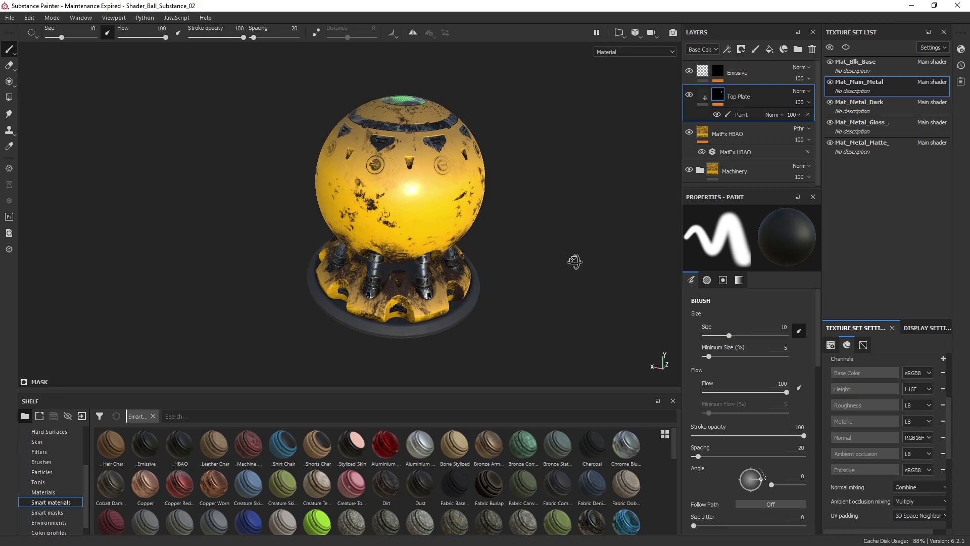
mouse_move(576, 260)
left_mouse_down("alt")
mouse_move(607, 257)
mouse_move(593, 256)
left_mouse_up("alt")
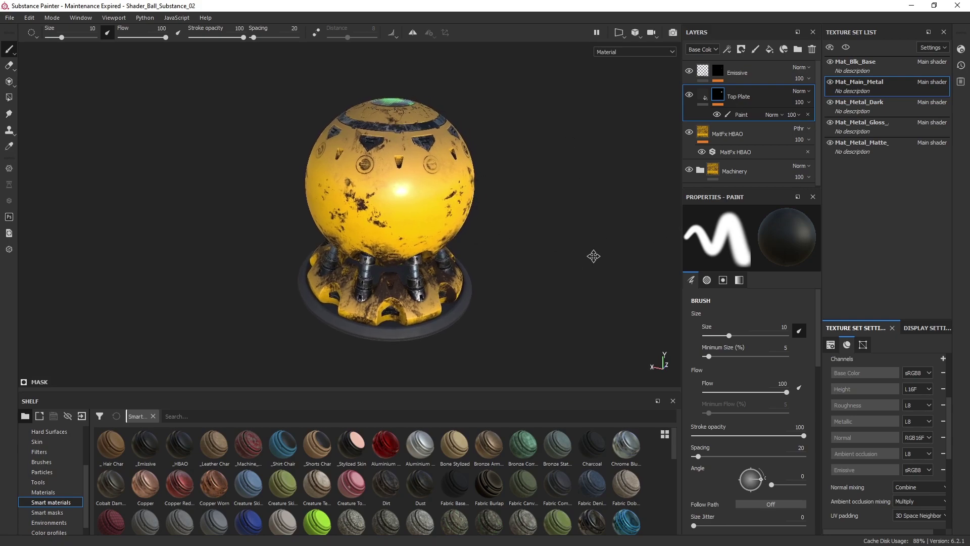
left_click(673, 33)
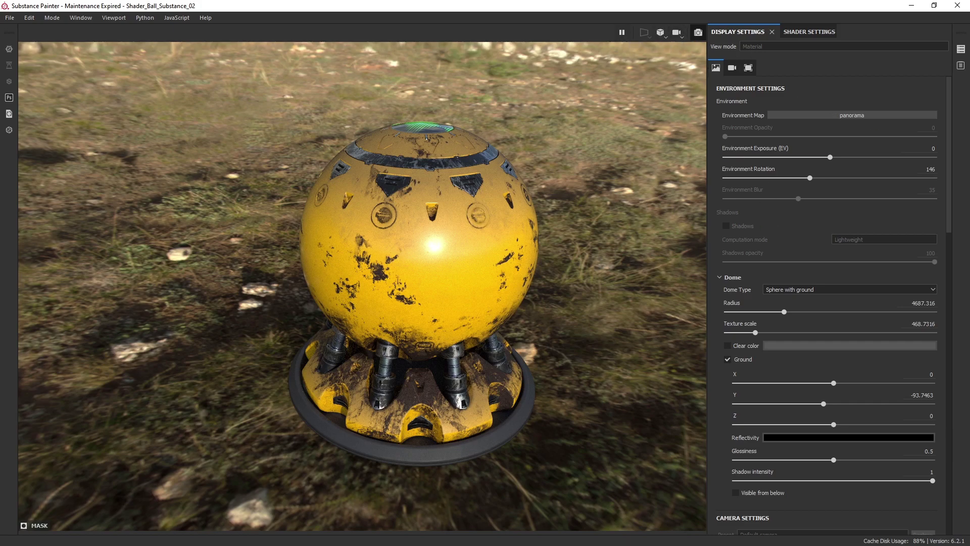
left_click(698, 33)
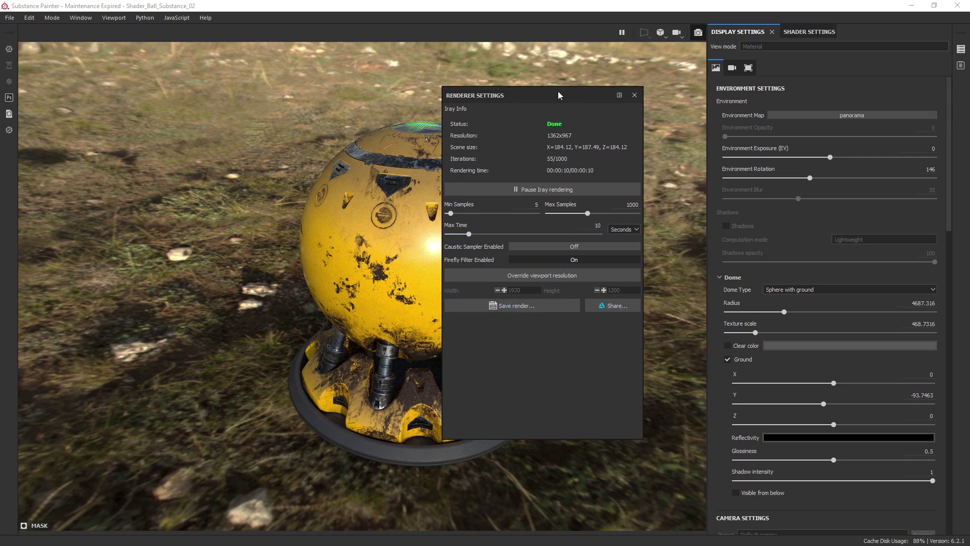
left_click(516, 96)
left_click_drag(512, 95, 969, 103)
left_click(698, 33)
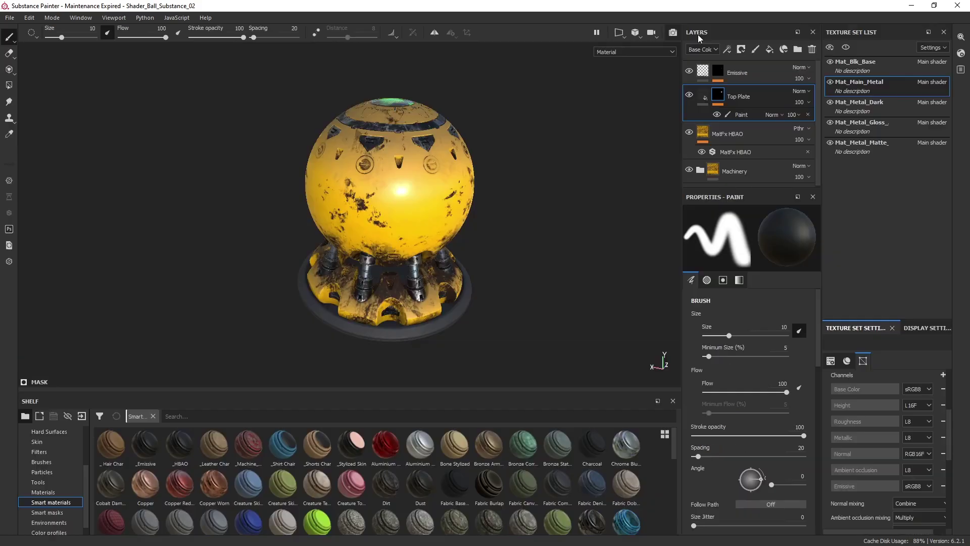
Step: Open the texture export dialog and review the output maps of the Vray Next (Metallic Roughness) template
left_click(9, 17)
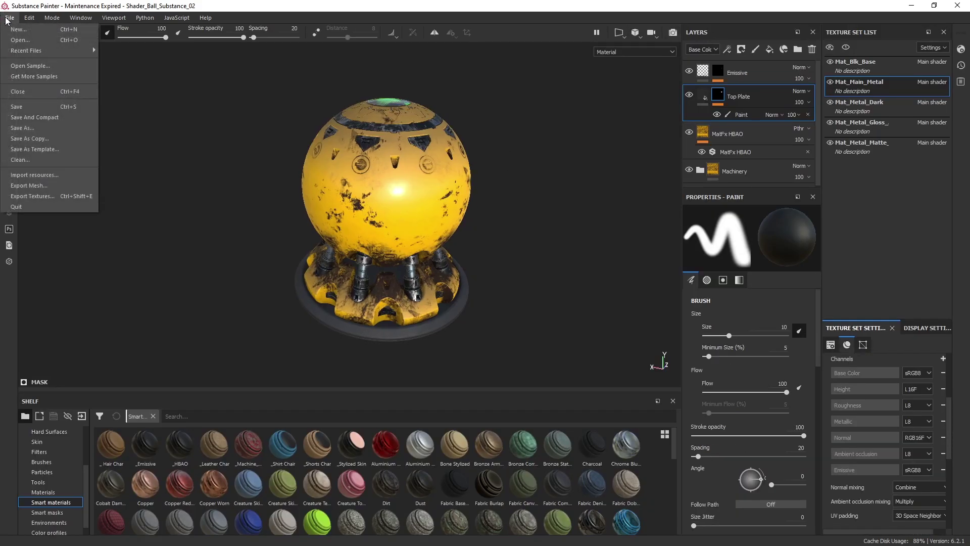
left_click(32, 196)
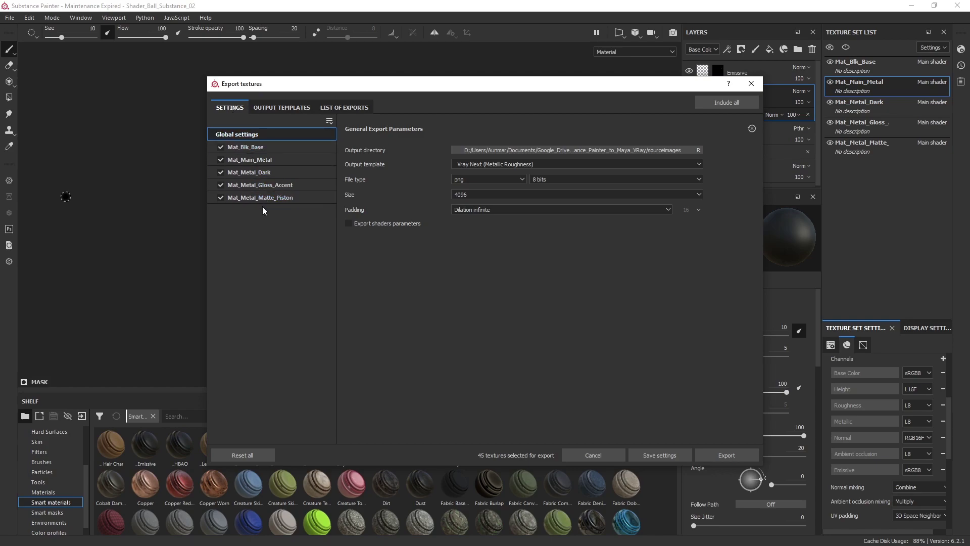
left_click(283, 106)
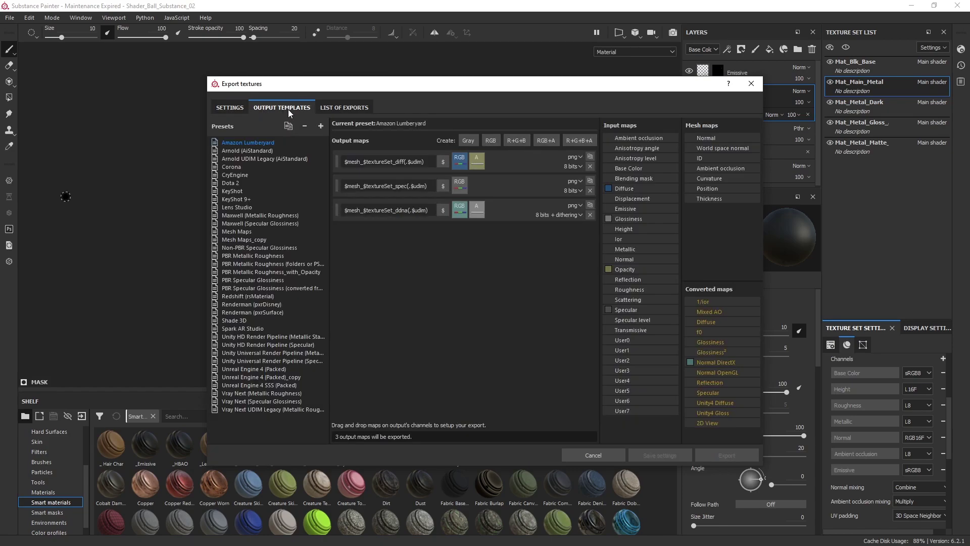
left_click(269, 393)
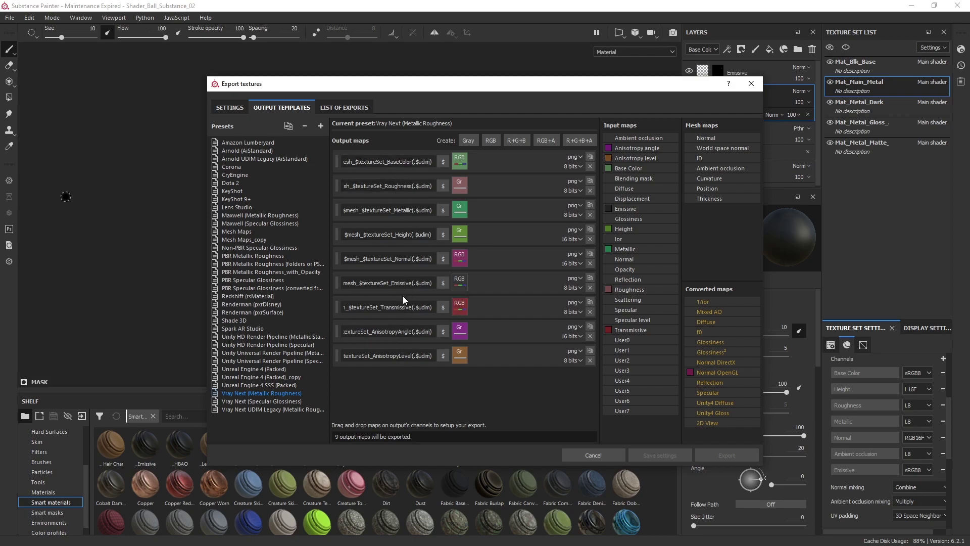
left_click(227, 109)
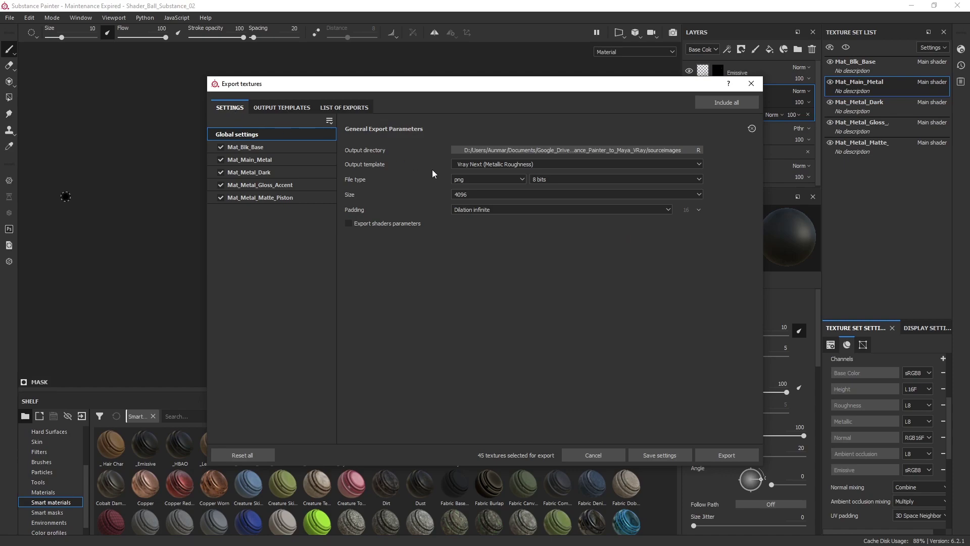
Step: Set the export's output template to PBR Metallic Roughness
left_click(506, 165)
scroll(496, 226, "up", 5)
left_click(499, 212)
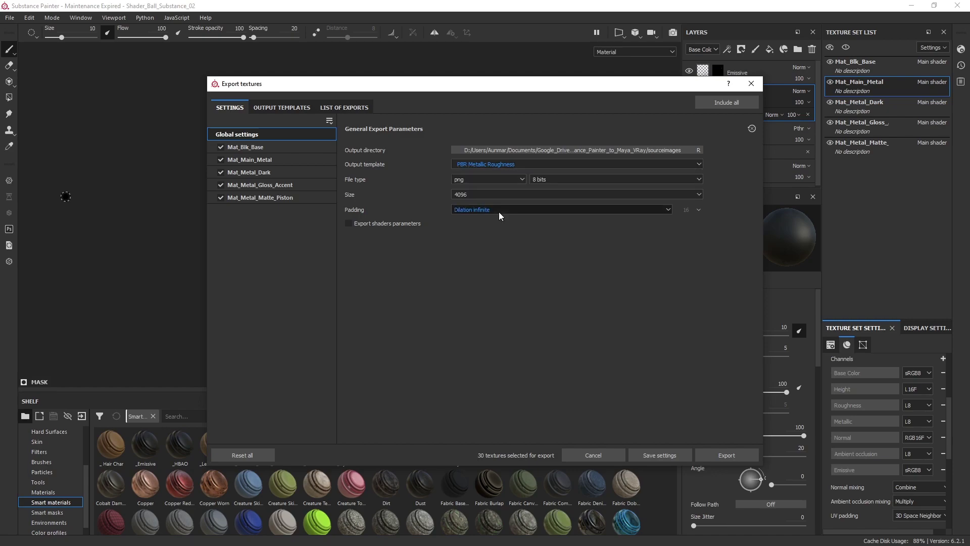
Step: Set the output template to Vray Next (Metallic Roughness) and the texture size to 4096
left_click(502, 164)
scroll(508, 207, "down", 5)
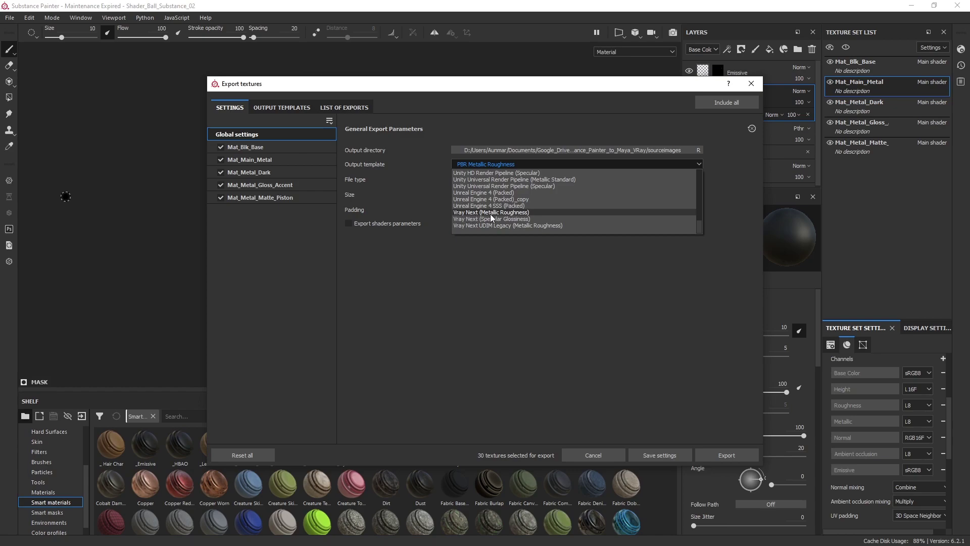
left_click(490, 212)
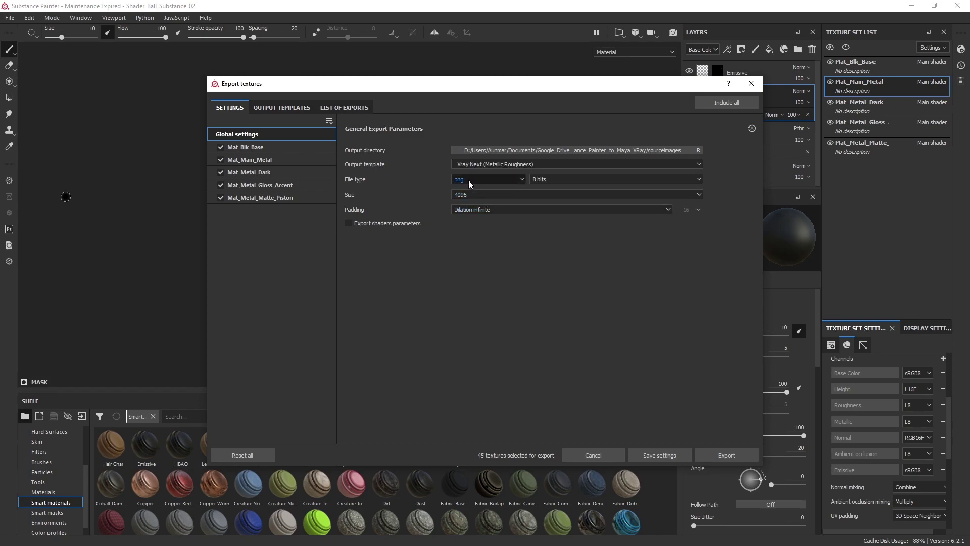
left_click(546, 193)
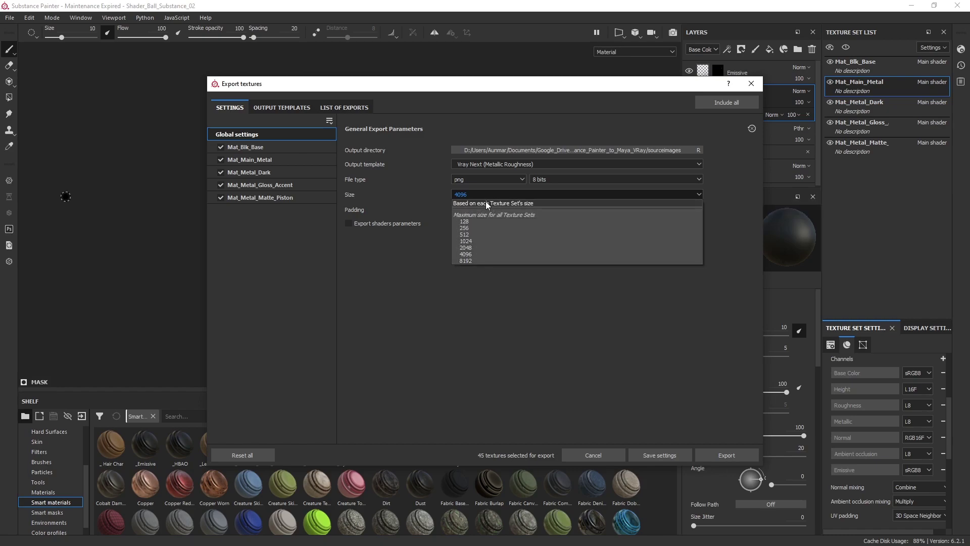
left_click(466, 254)
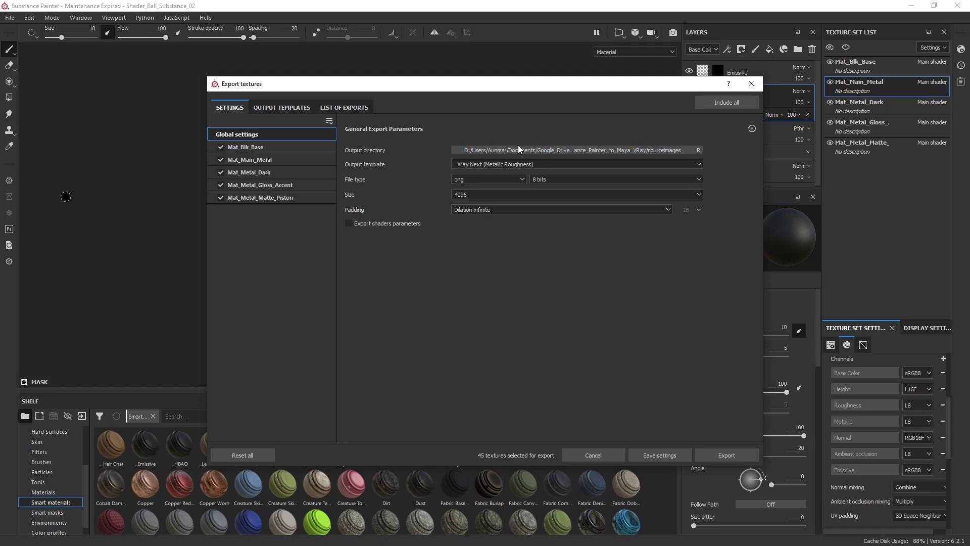
Step: Set the output directory to the sourceimages folder inside the Substance_Painter_to_Maya_VRay project
left_click(554, 150)
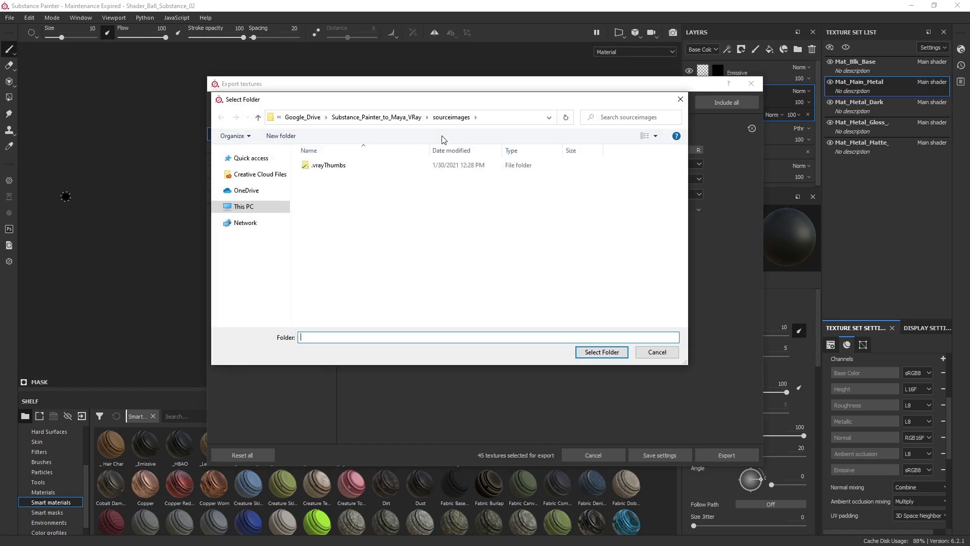
left_click(365, 118)
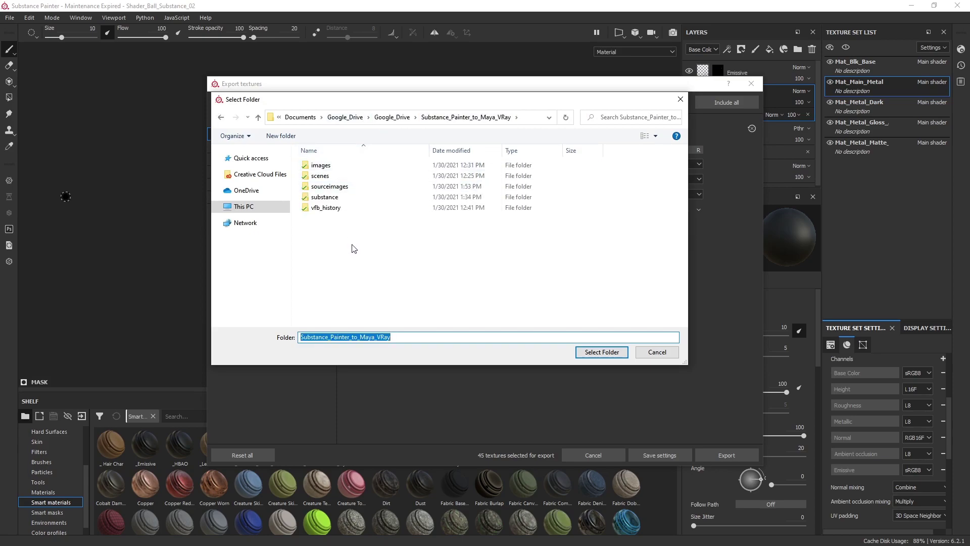
double_click(331, 186)
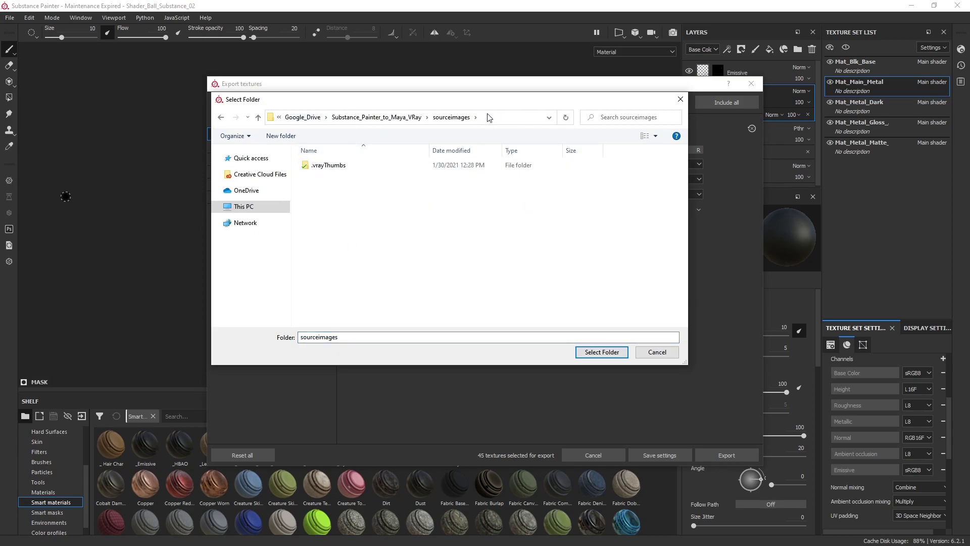
left_click(585, 354)
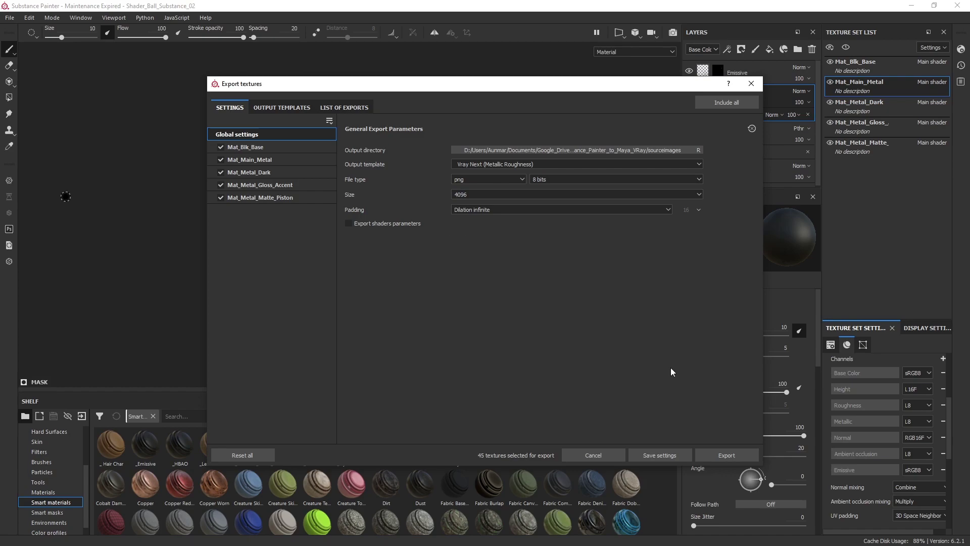
Step: Export the textures and look through the exported PNG files in the sourceimages folder
left_click(730, 457)
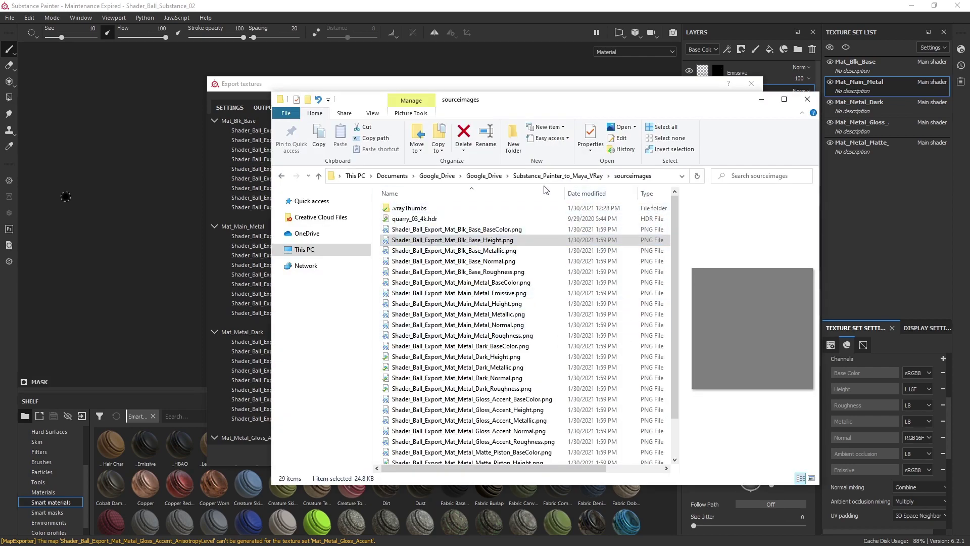
scroll(535, 298, "down", 2)
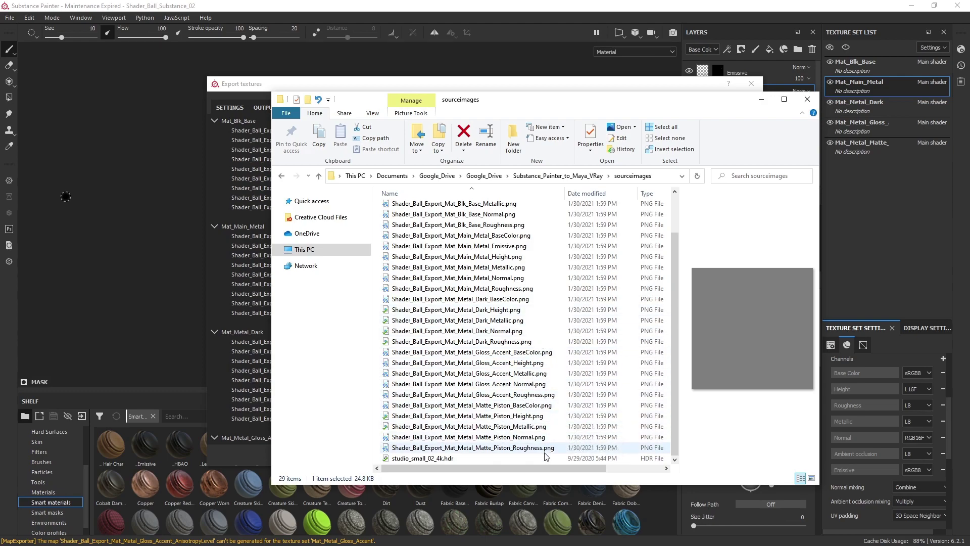
Step: Compare the sourceimages folder with the list of exports, and close the Export textures dialog
scroll(556, 414, "up", 2)
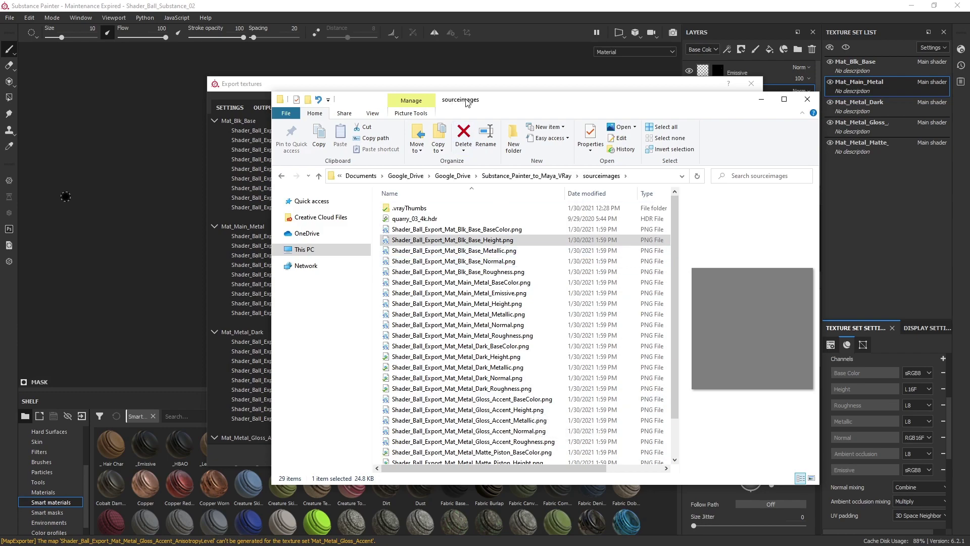
left_click_drag(461, 105, 586, 109)
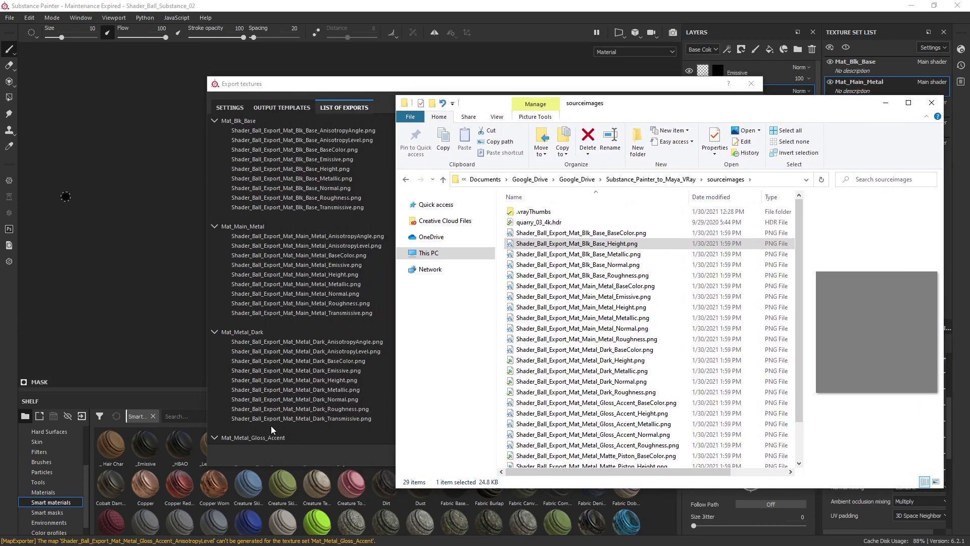
left_click(670, 7)
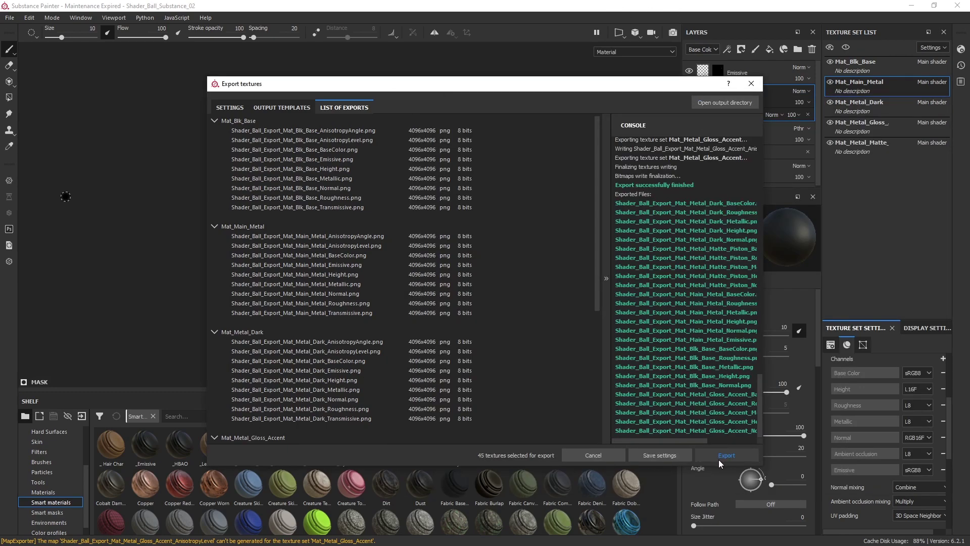
left_click(751, 83)
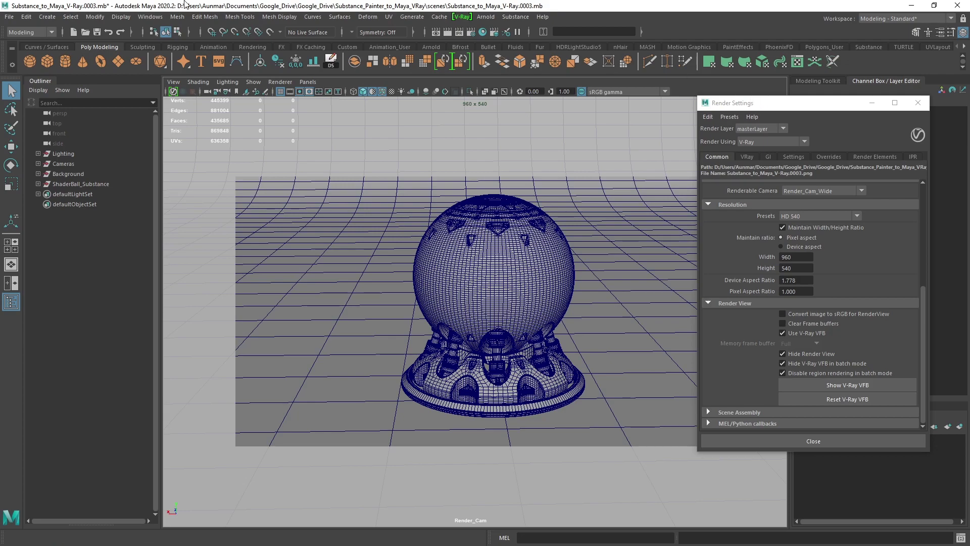
Step: Switch to Maya and check in the Plug-in Manager whether the Substance plug-ins are loaded and set to auto load
left_click(154, 19)
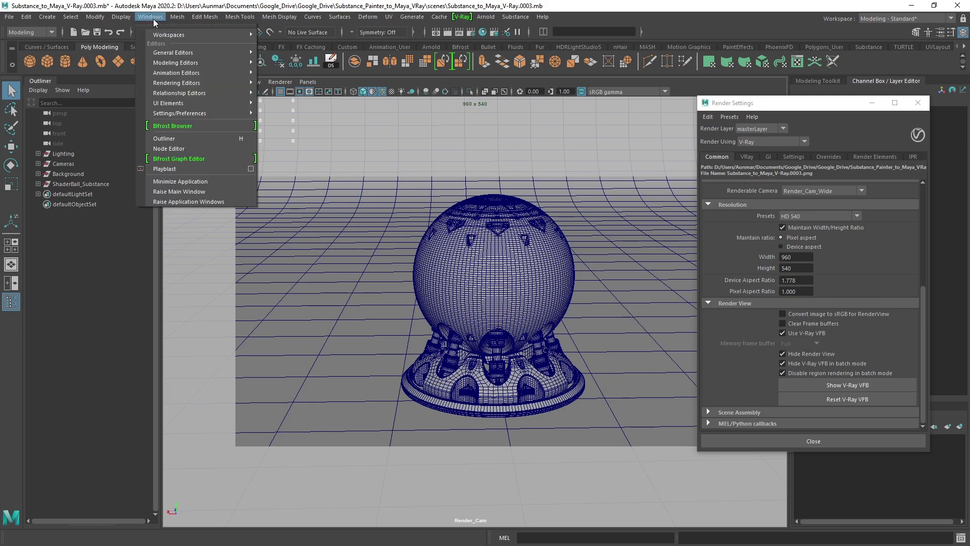
mouse_move(196, 114)
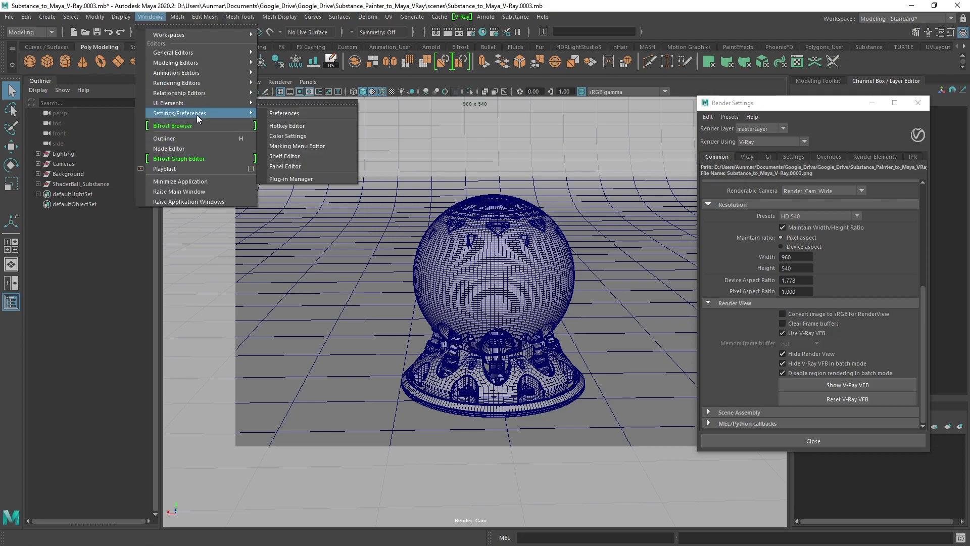
left_click(324, 179)
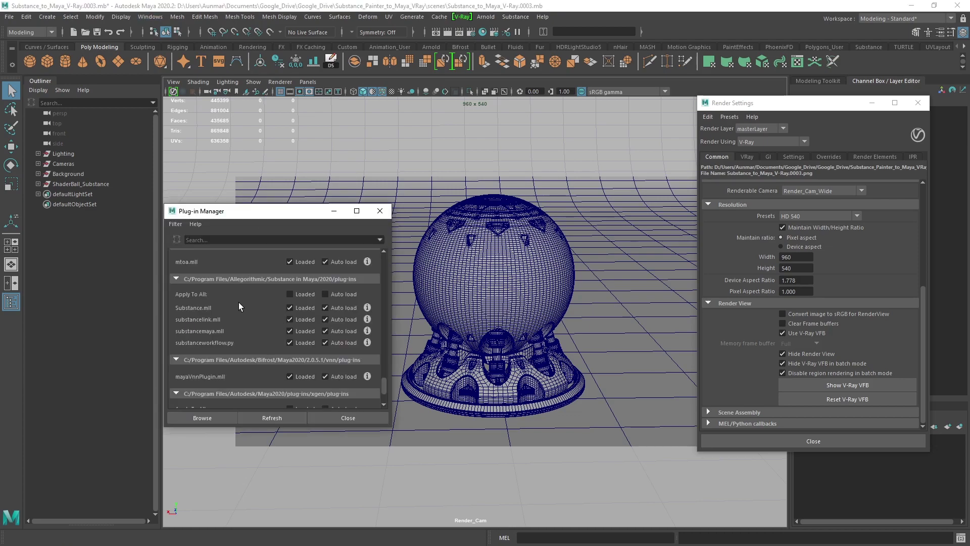
scroll(238, 302, "up", 1)
scroll(239, 302, "down", 2)
mouse_move(385, 386)
left_mouse_down()
mouse_move(410, 245)
mouse_move(390, 308)
mouse_move(387, 380)
left_mouse_up()
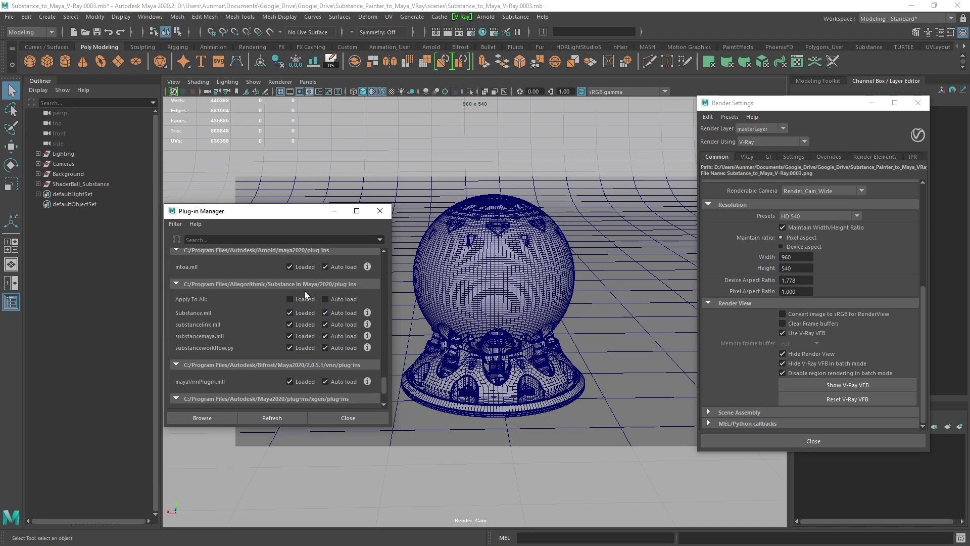
left_click(347, 416)
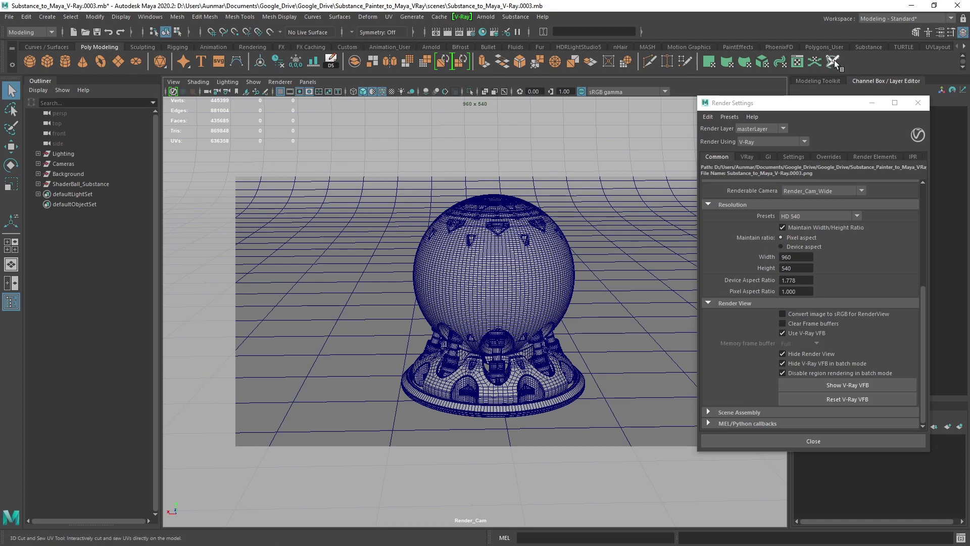
Step: Start Substance's Apply Workflow to Maps with the Vray Next workflow and browse to the project's sourceimages folder for multiple maps
left_click(872, 46)
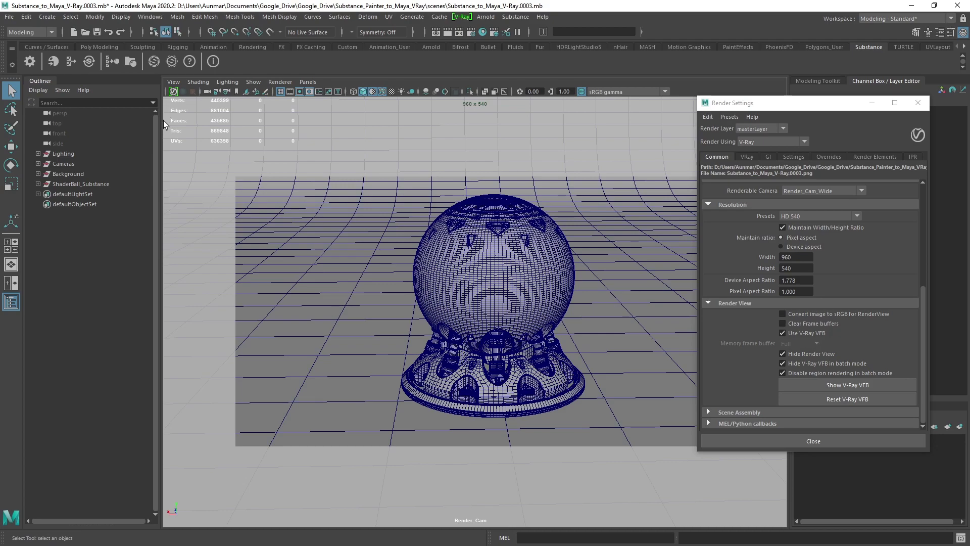
left_click(109, 62)
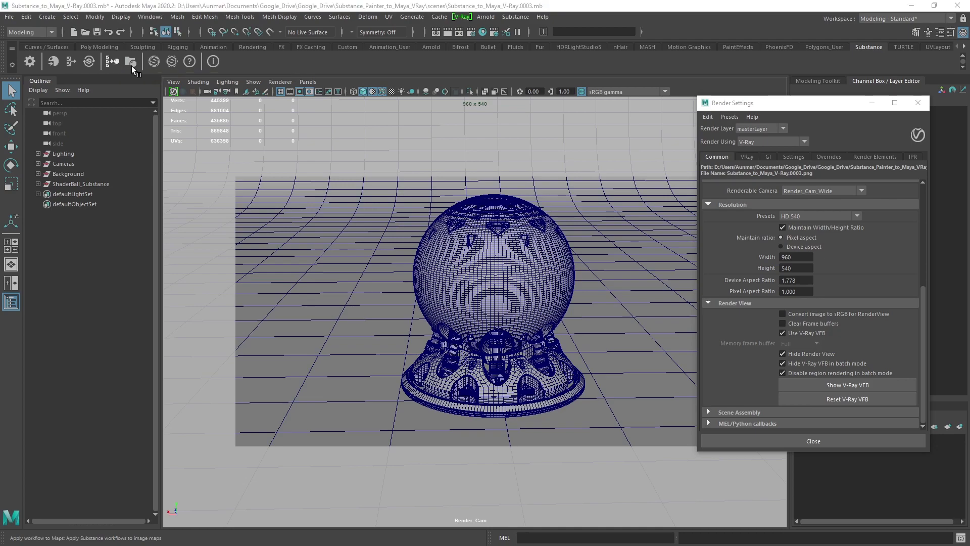
left_click_drag(476, 203, 438, 194)
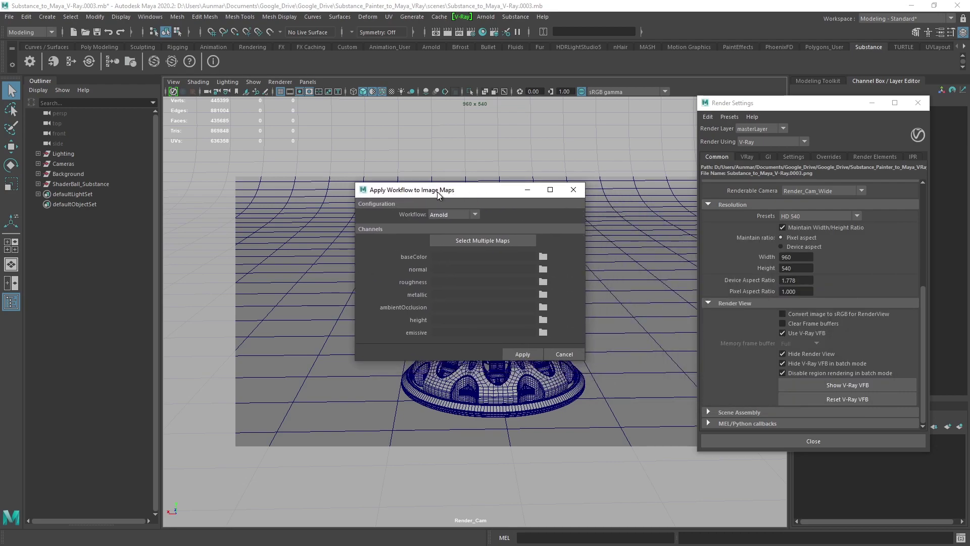
left_click(453, 214)
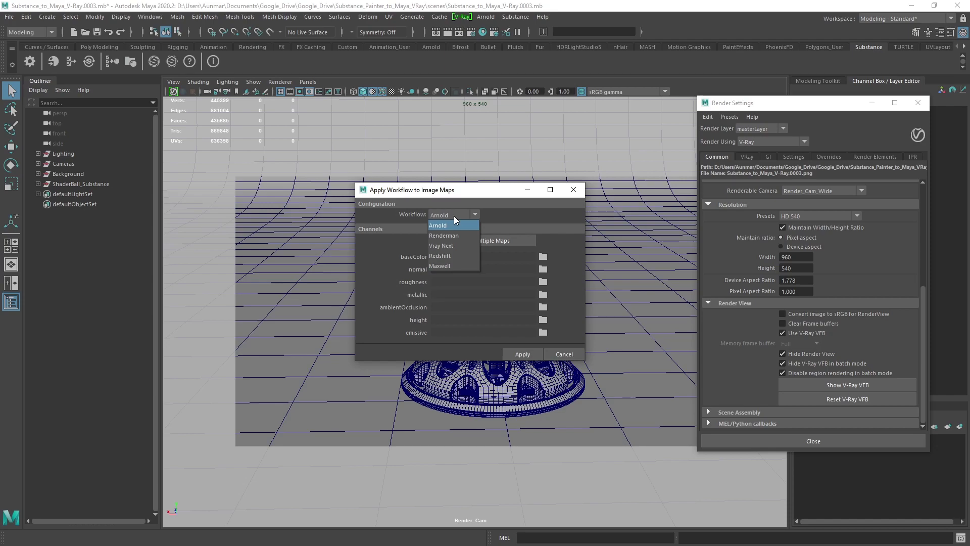
left_click(453, 245)
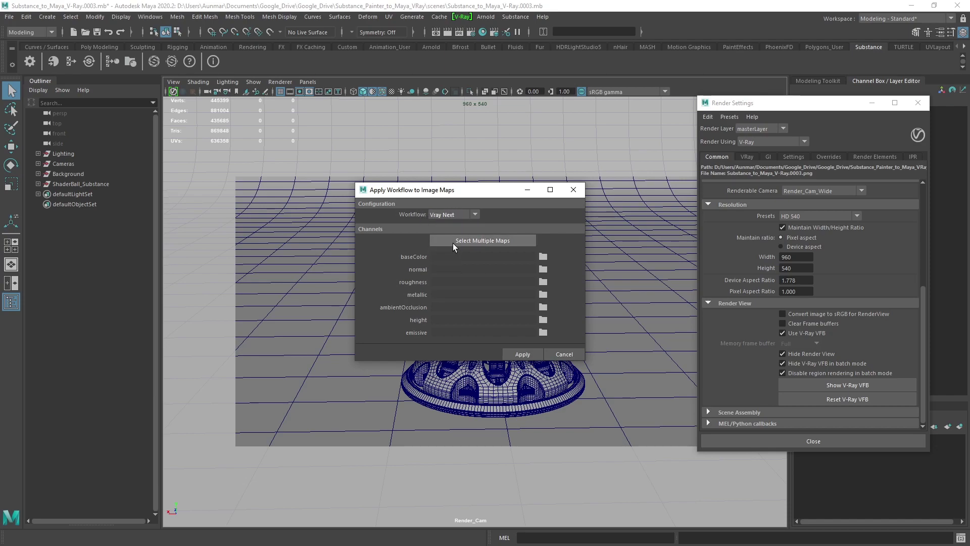
left_click(495, 243)
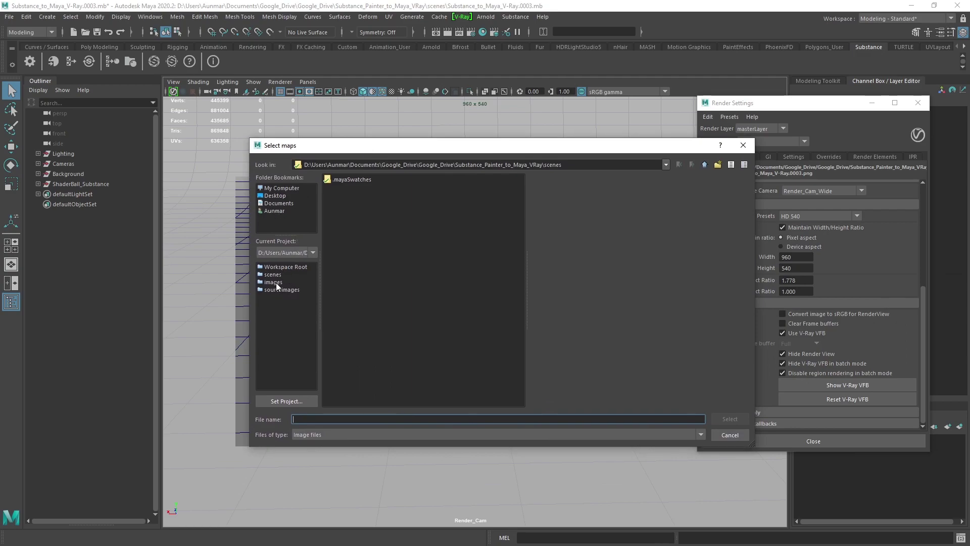
left_click(282, 290)
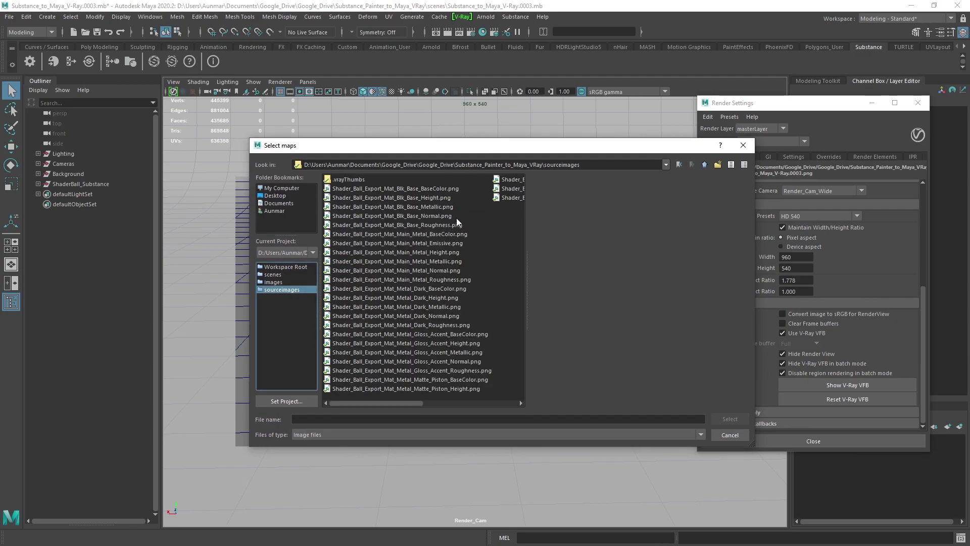
left_click(454, 189)
left_click(509, 198, "shift")
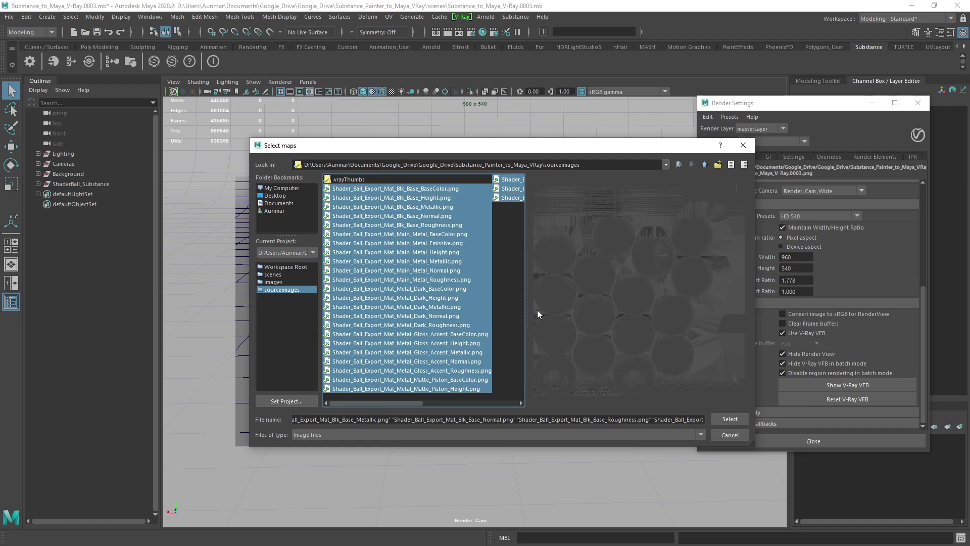
left_click(438, 392)
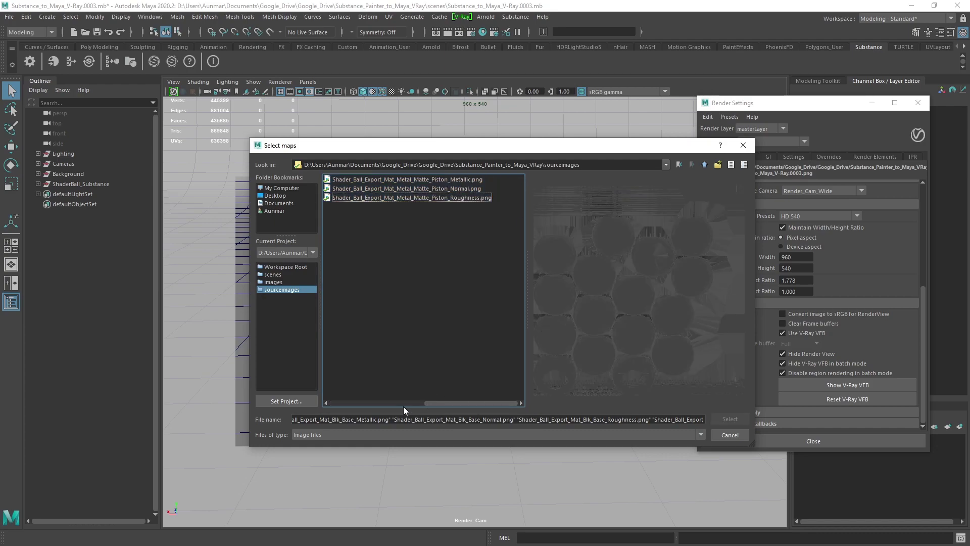
left_click(422, 404)
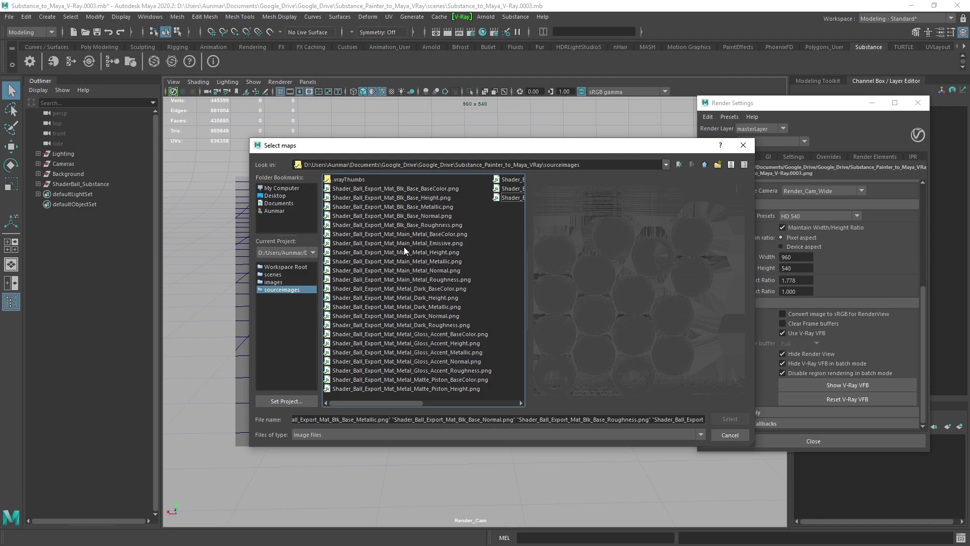
Step: Load the six Mat_Main_Metal maps, from BaseColor through Roughness, into the workflow's channels
left_click(426, 234)
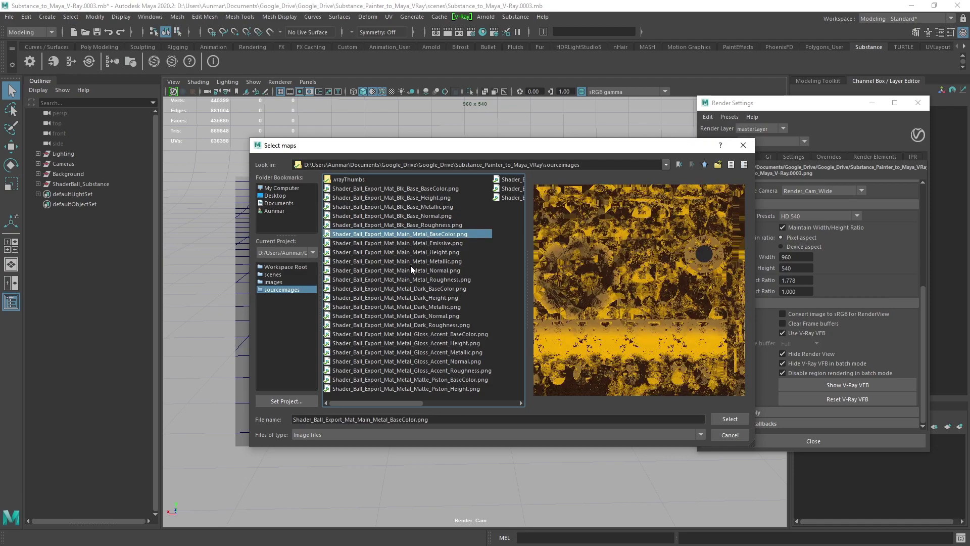
left_click(444, 279, "shift")
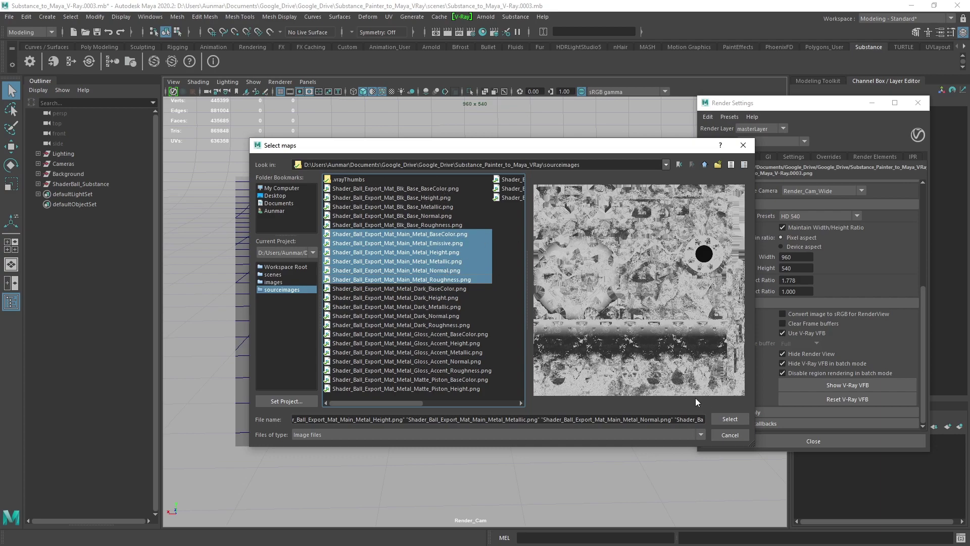
left_click(730, 420)
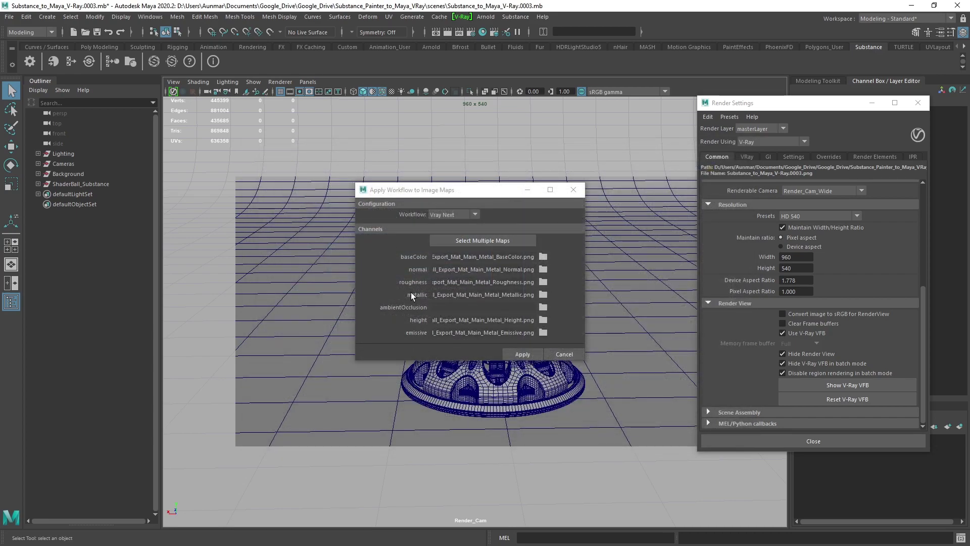
Step: Turn on Ambient Occlusion in the advanced GI render settings and return to the common render settings
left_click(768, 157)
scroll(734, 233, "up", 8)
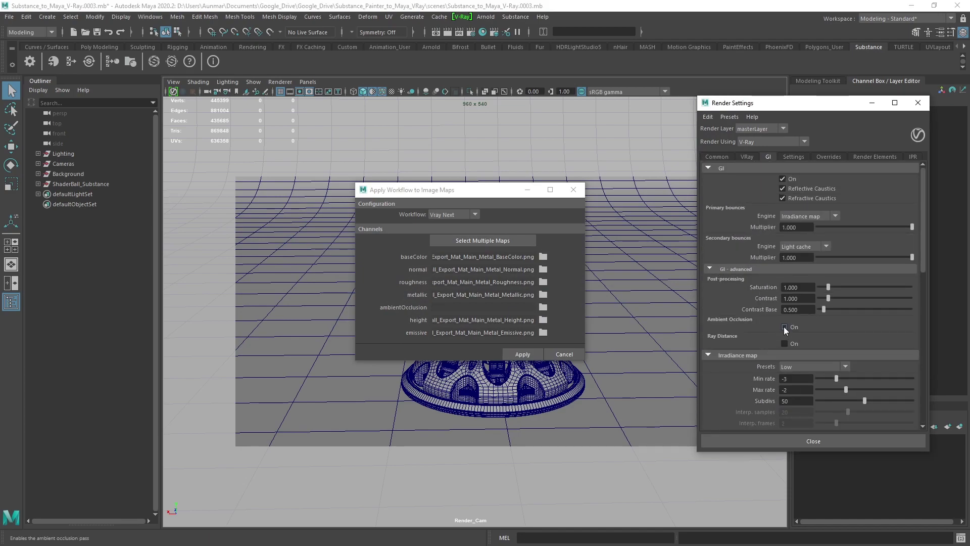
left_click(785, 327)
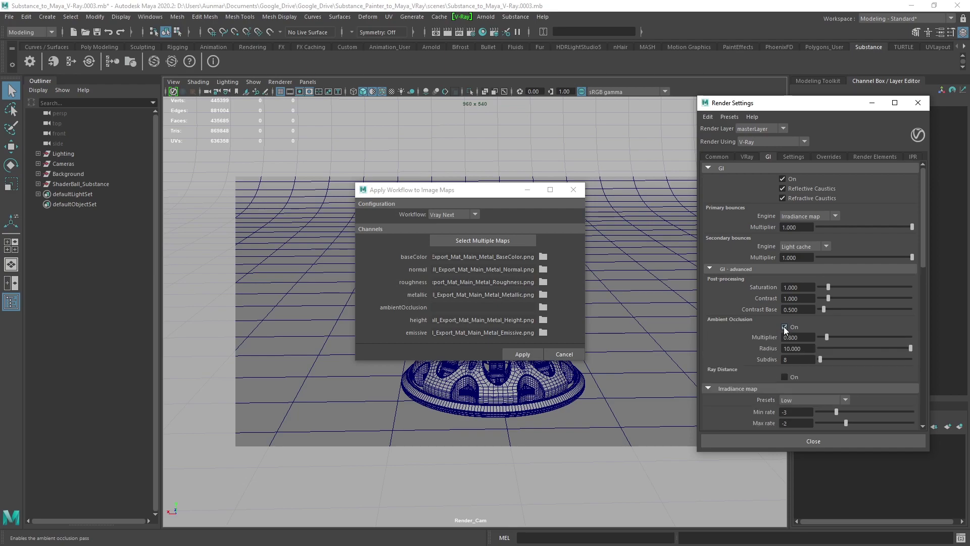
left_click(718, 158)
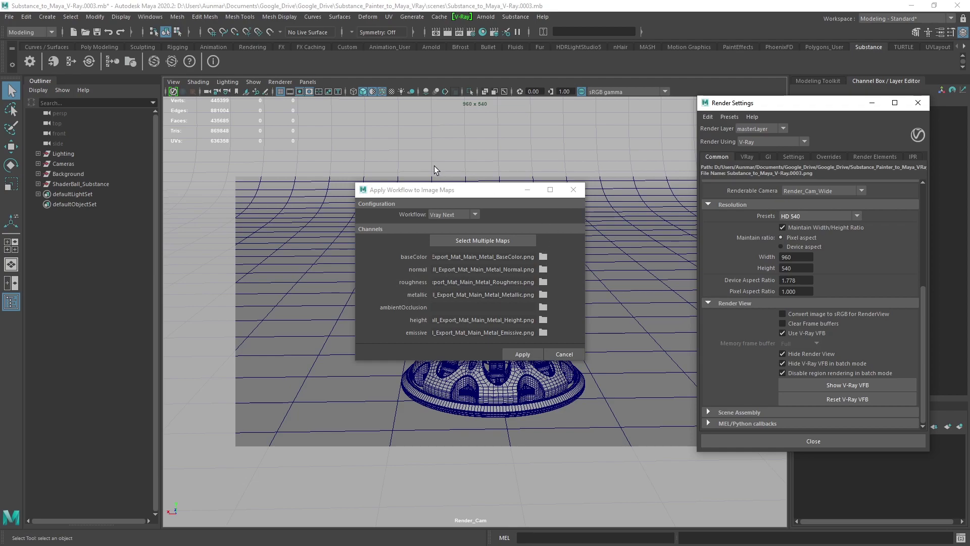
Step: Open the Hypershade, arrange it beside the workflow dialog, and apply the Vray Next workflow to the Main Metal maps
left_click(484, 32)
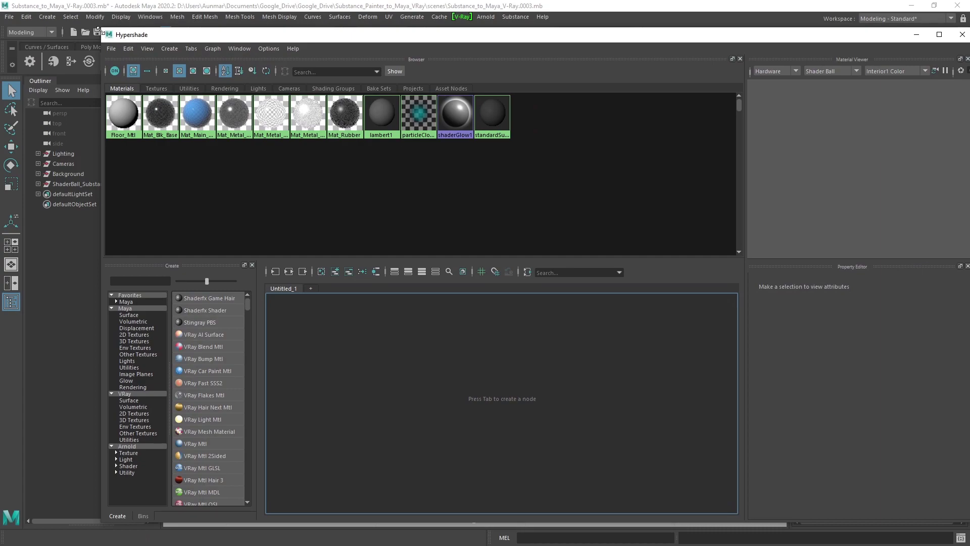
left_click_drag(99, 29, 234, 150)
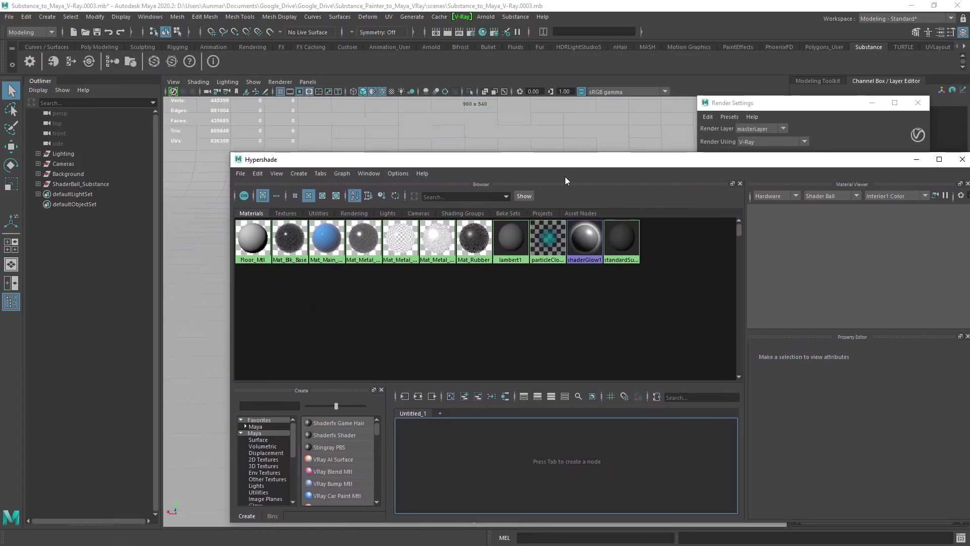
left_click_drag(574, 160, 396, 205)
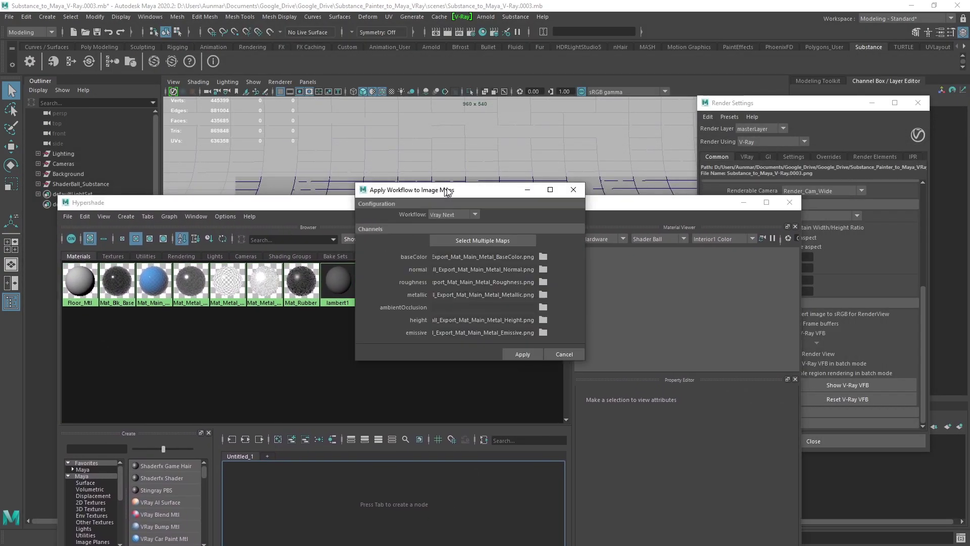
left_click_drag(453, 189, 796, 33)
left_click_drag(590, 208, 549, 124)
left_click(851, 38)
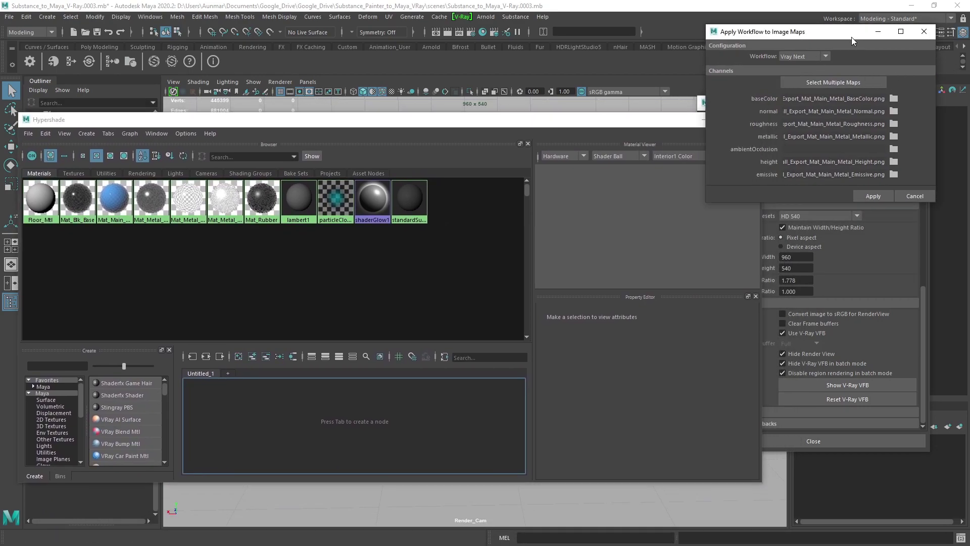
left_click(874, 196)
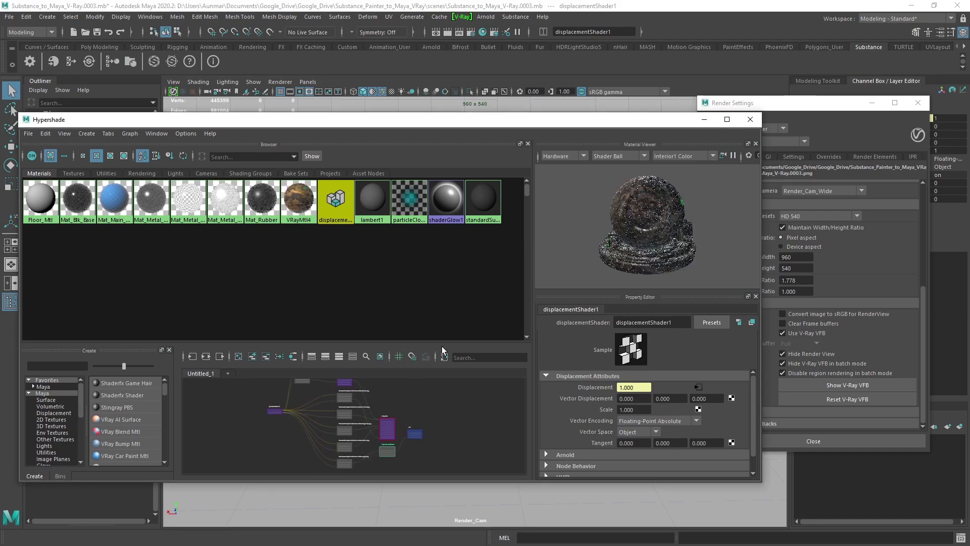
Step: Enlarge the Hypershade's node graph area and examine how the texture nodes connect to the new V-Ray material
left_click_drag(442, 349, 460, 241)
left_click_drag(224, 291, 305, 352)
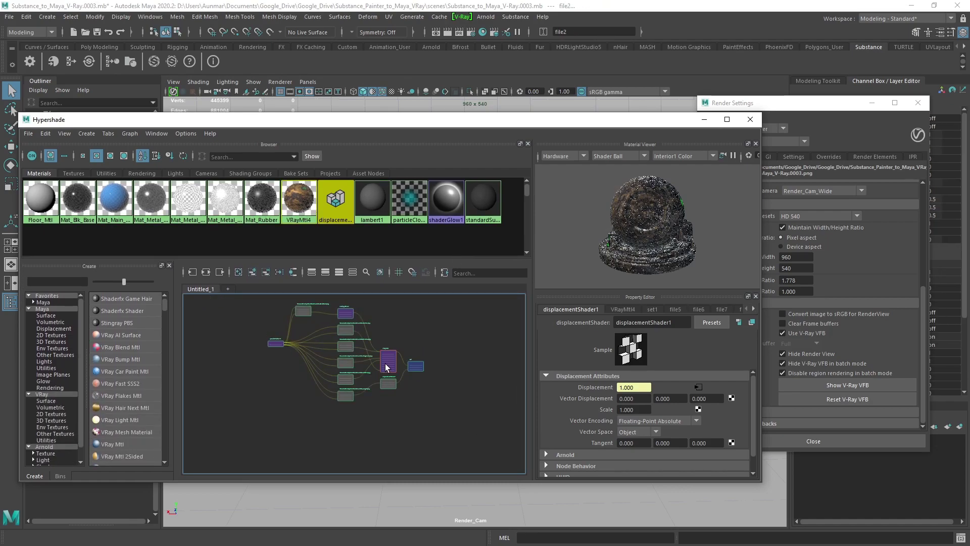
scroll(388, 367, "up", 2)
left_click(424, 337)
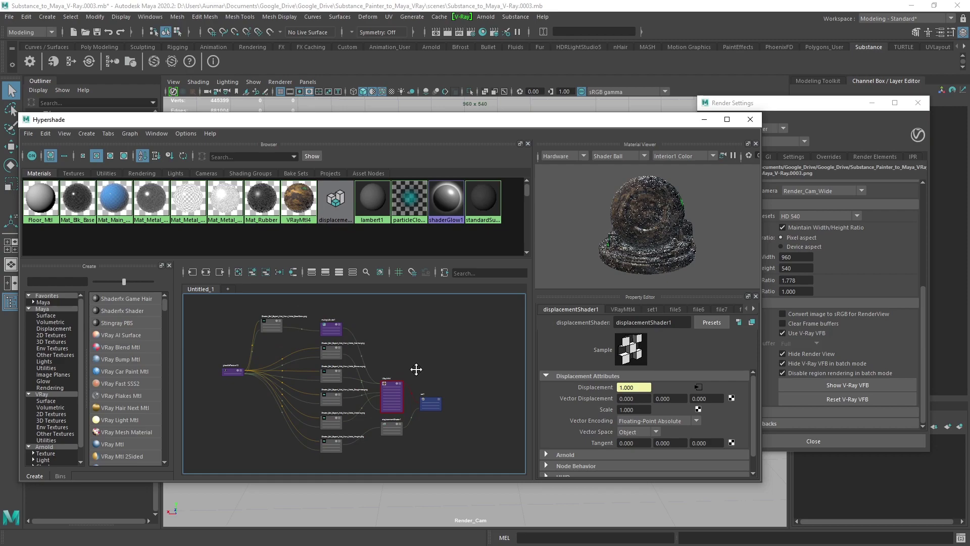
middle_click_drag(427, 371, 448, 370, "alt")
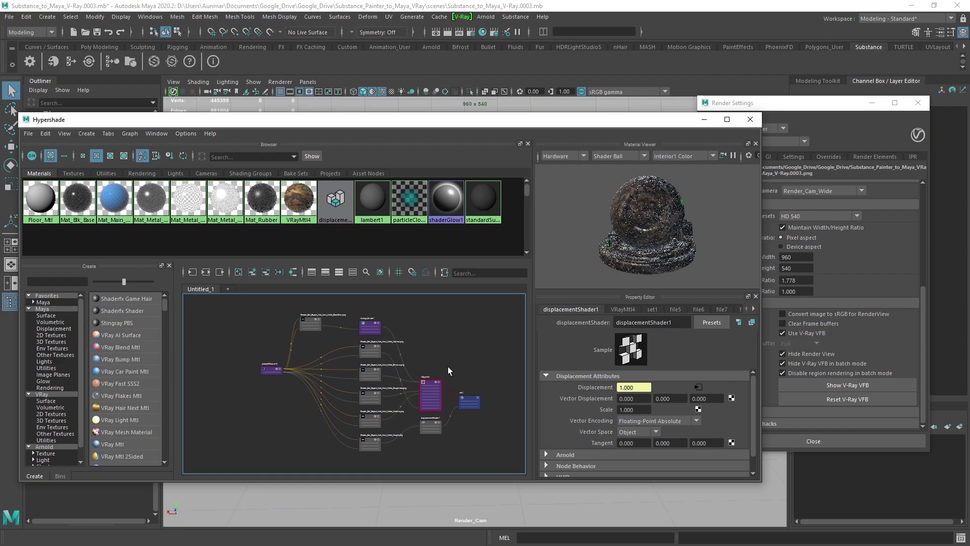
scroll(439, 361, "up", 2)
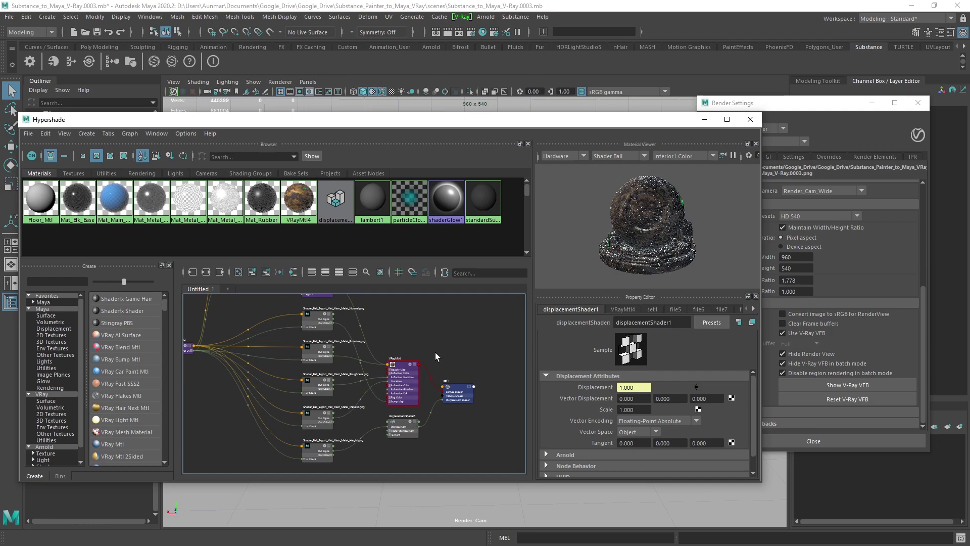
scroll(451, 350, "down", 2)
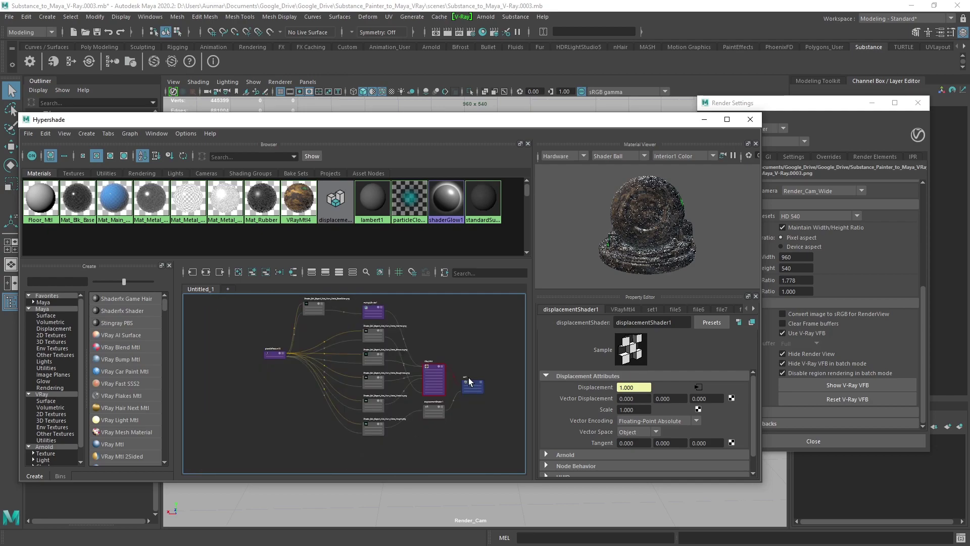
Step: Set the new V-Ray material's bump and normal map type to Normal map in tangent space
left_click(436, 372)
scroll(384, 377, "up", 4)
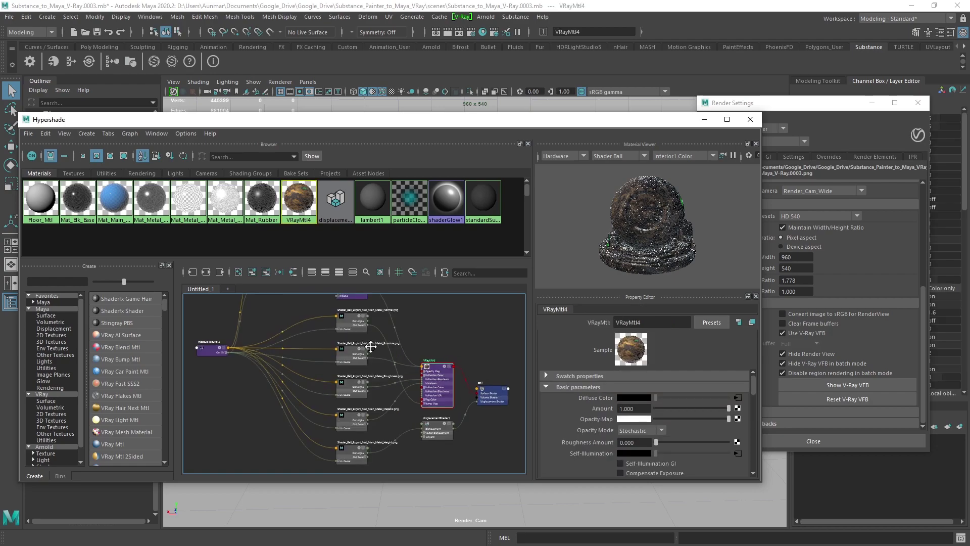
middle_click_drag(487, 383, 447, 368, "alt")
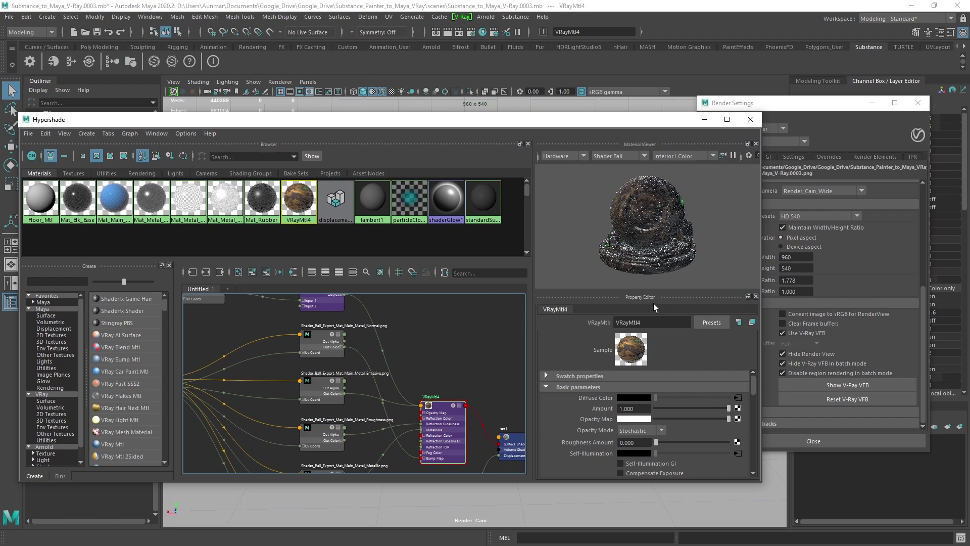
left_click_drag(753, 389, 750, 454)
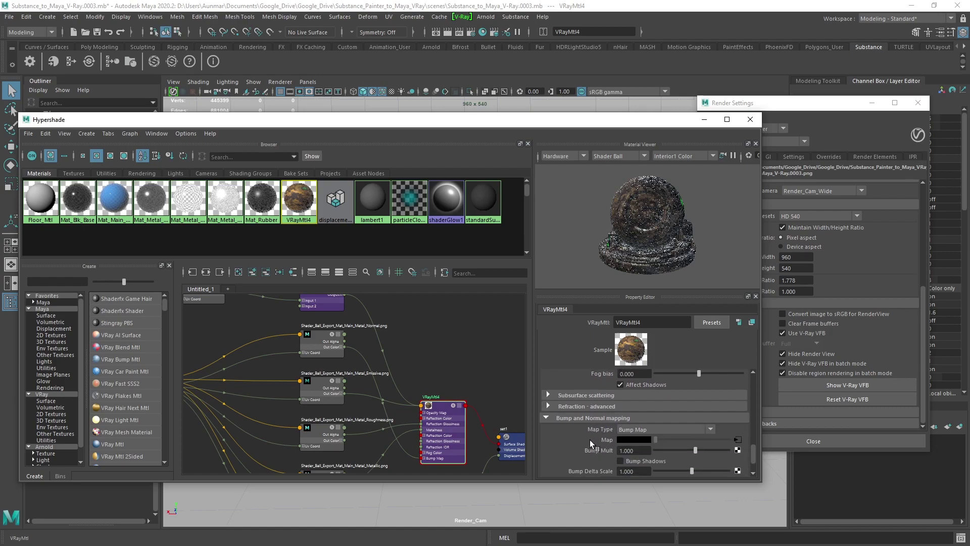
left_click(647, 429)
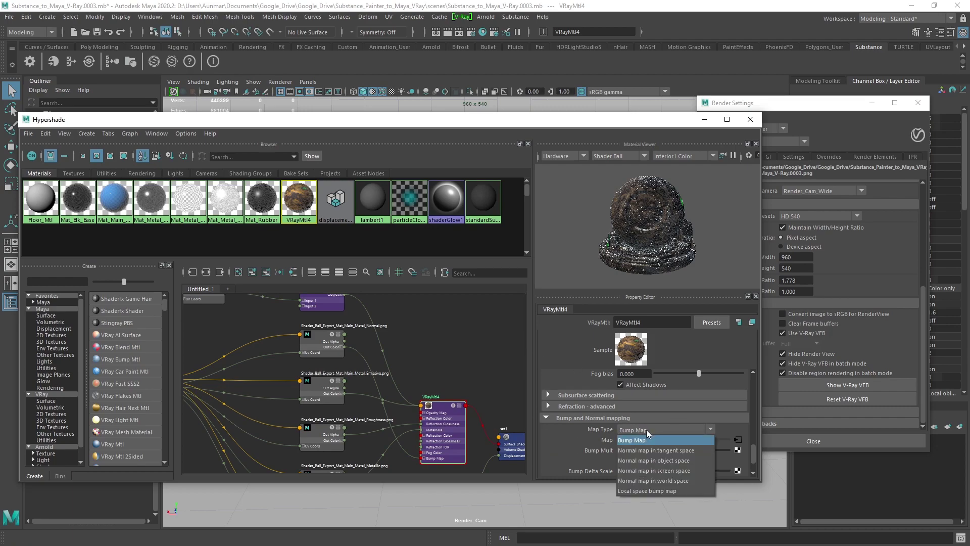
left_click(674, 454)
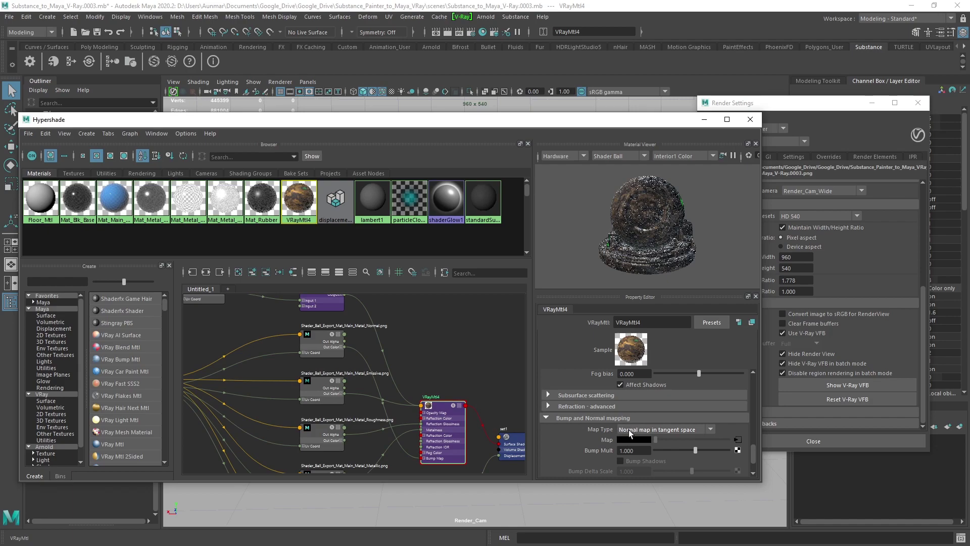
Step: Examine how the Main Metal V-Ray material connects to the set1 shading group in the node graph
scroll(469, 354, "down", 3)
middle_click_drag(468, 354, 430, 333, "alt")
scroll(430, 337, "up", 3)
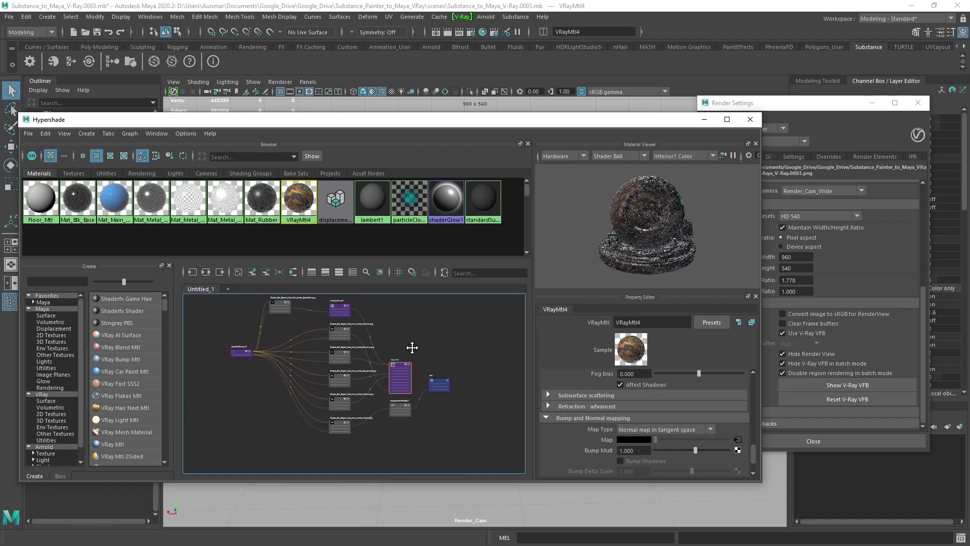
middle_click_drag(452, 371, 451, 344, "alt")
scroll(451, 345, "up", 3)
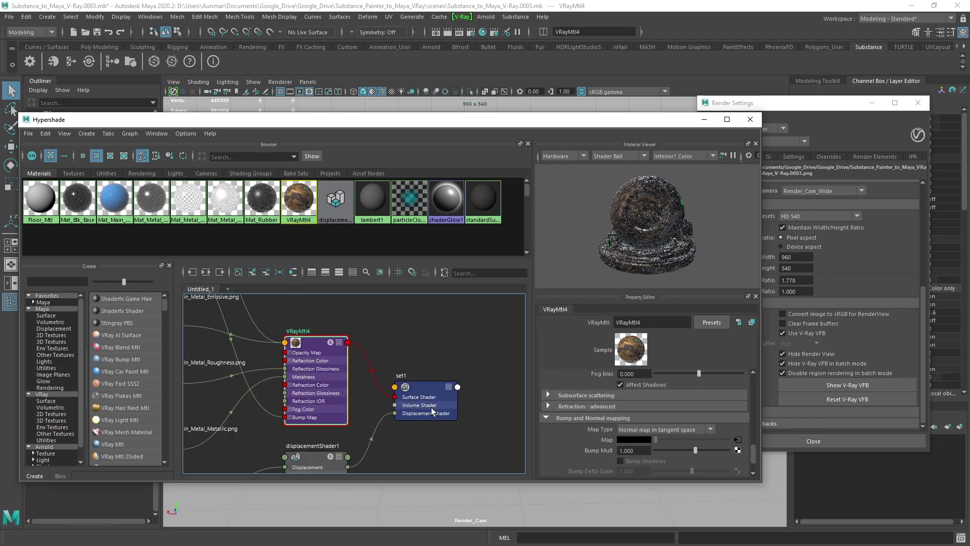
left_click(309, 344)
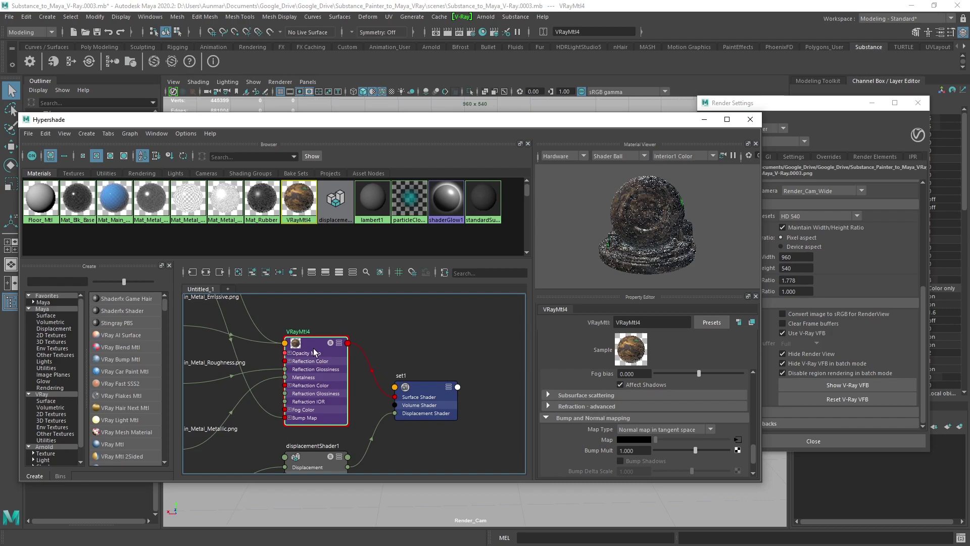
left_click(428, 393)
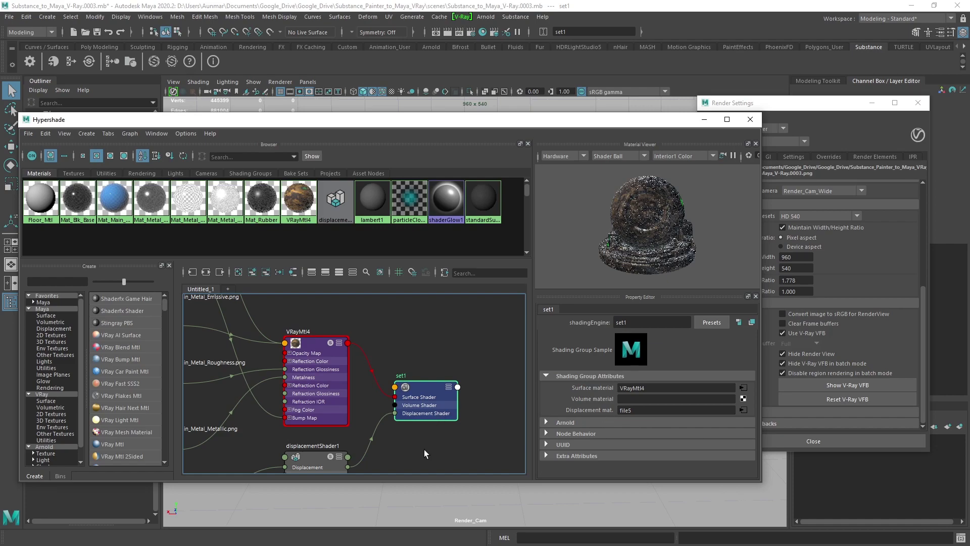
Step: Trace the Height texture through displacementShader1 to the set1 shading group's displacement connection
middle_click_drag(451, 412, 484, 345, "alt")
left_click(351, 391)
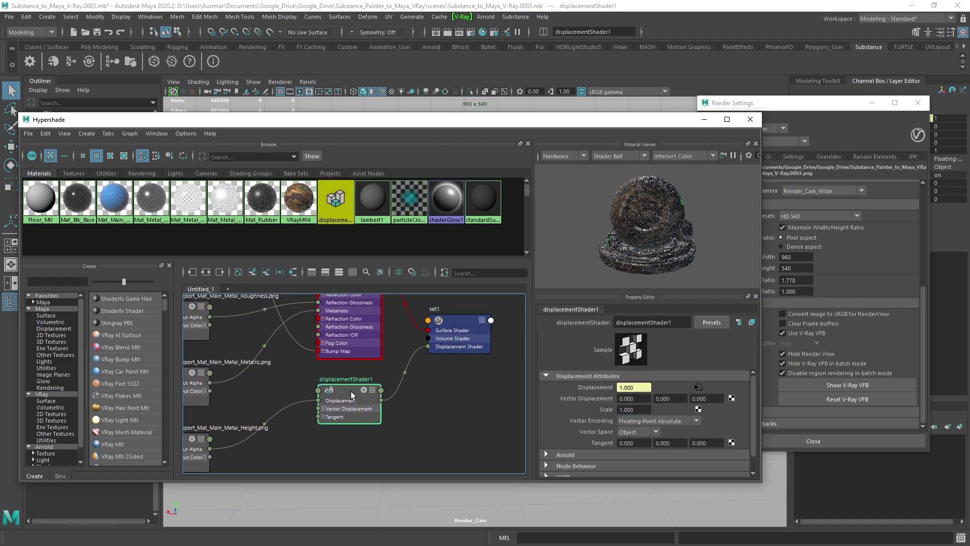
middle_click_drag(213, 460, 330, 435, "alt")
left_click(299, 413)
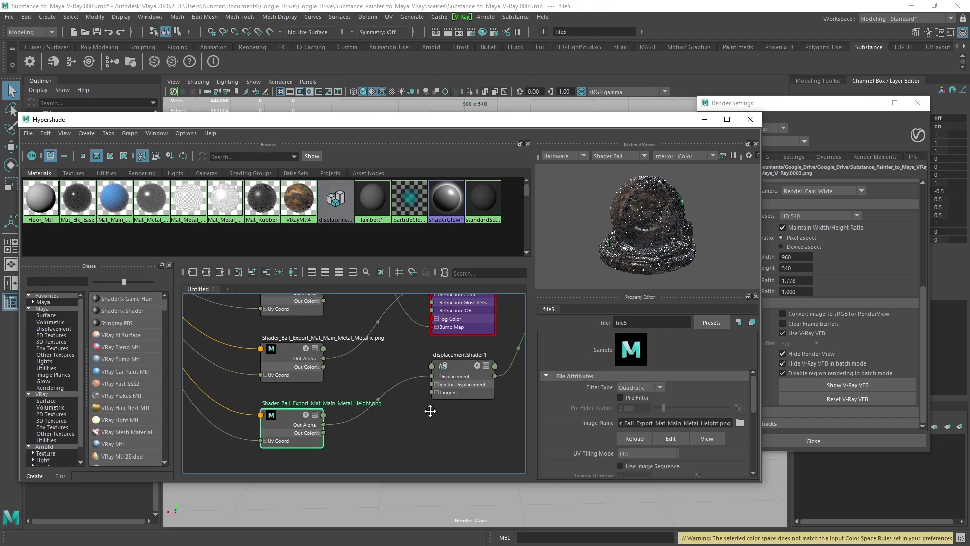
middle_click_drag(420, 412, 364, 420, "alt")
left_click(408, 373)
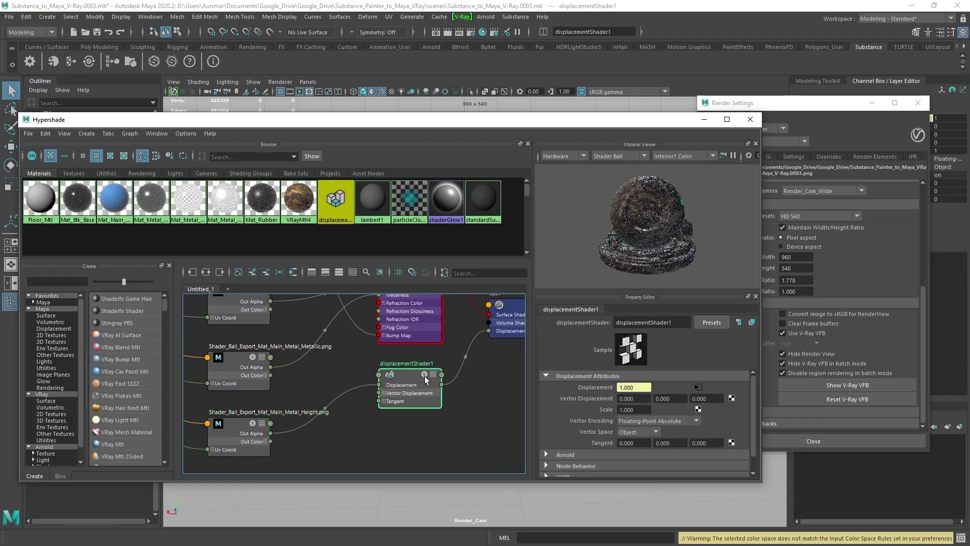
middle_click_drag(449, 372, 402, 394, "alt")
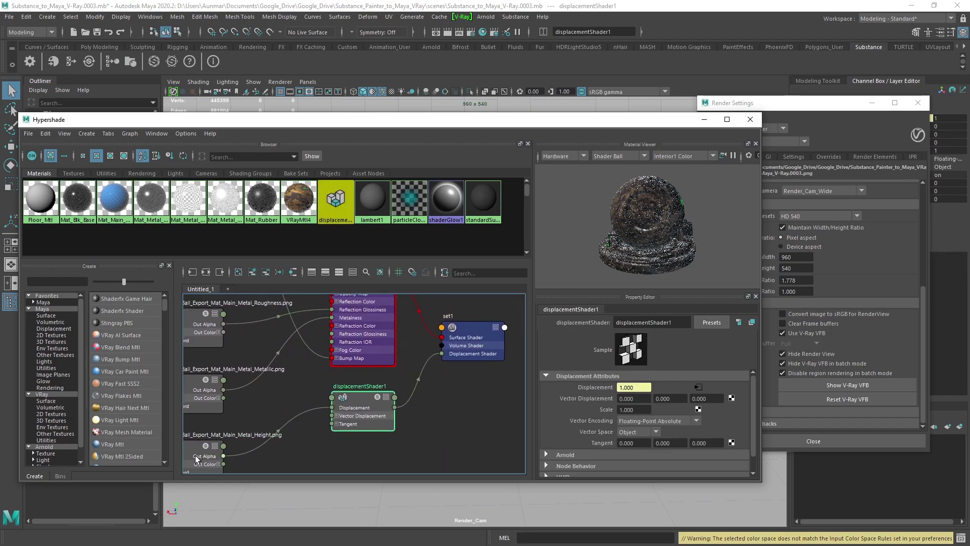
middle_click_drag(477, 347, 433, 401, "alt")
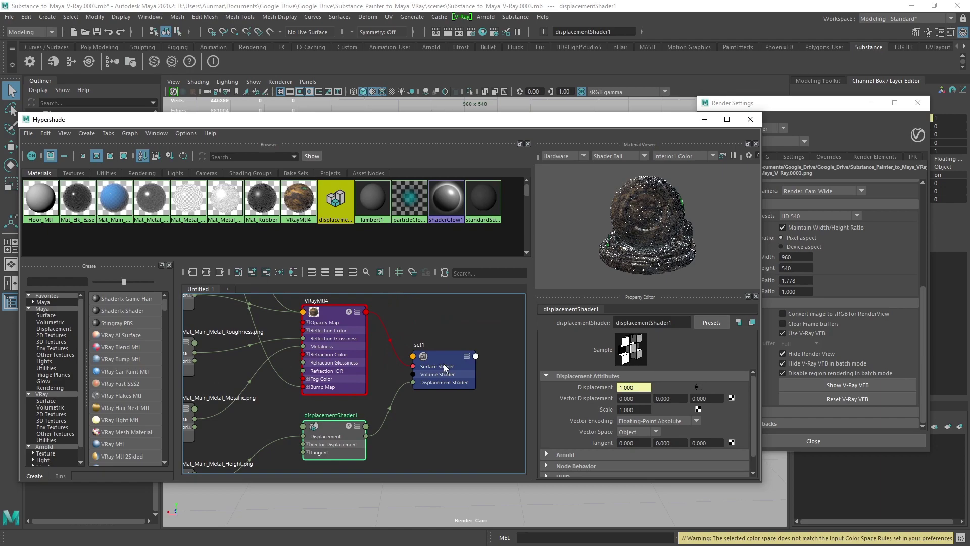
Step: Rename the textured VRayMtl4 material as Mat_Main_Metal_Subs
left_click(327, 319)
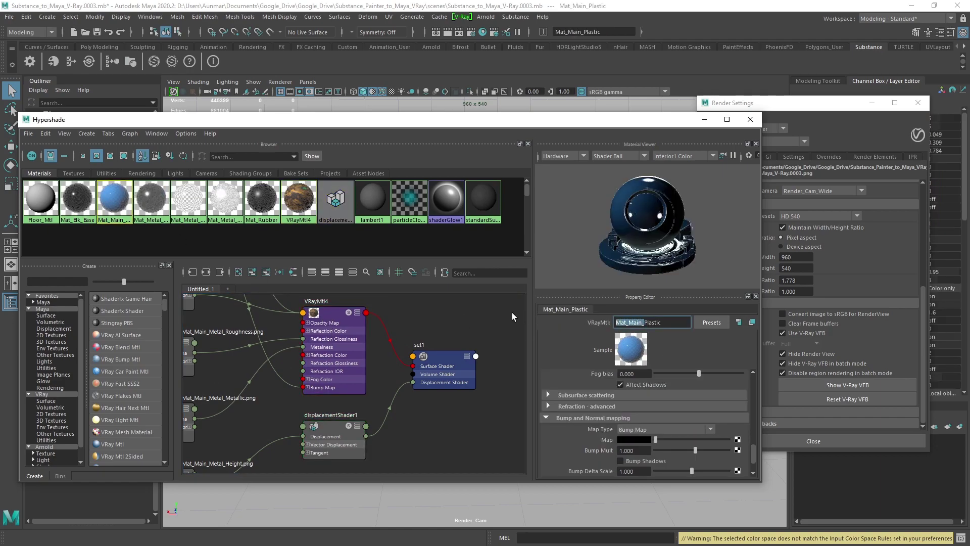
left_click(299, 200)
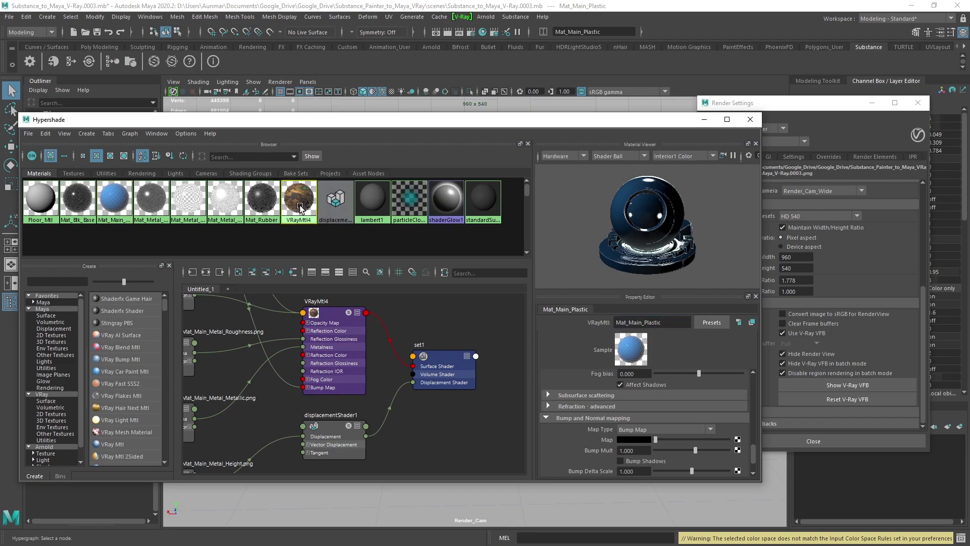
double_click(653, 322)
type("Mat_Main_")
type("Metal")
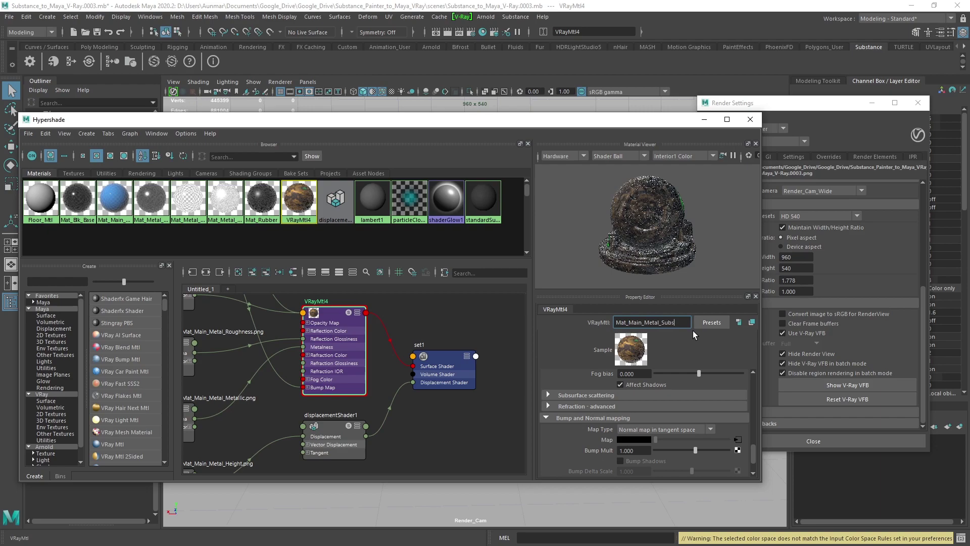
key("Return")
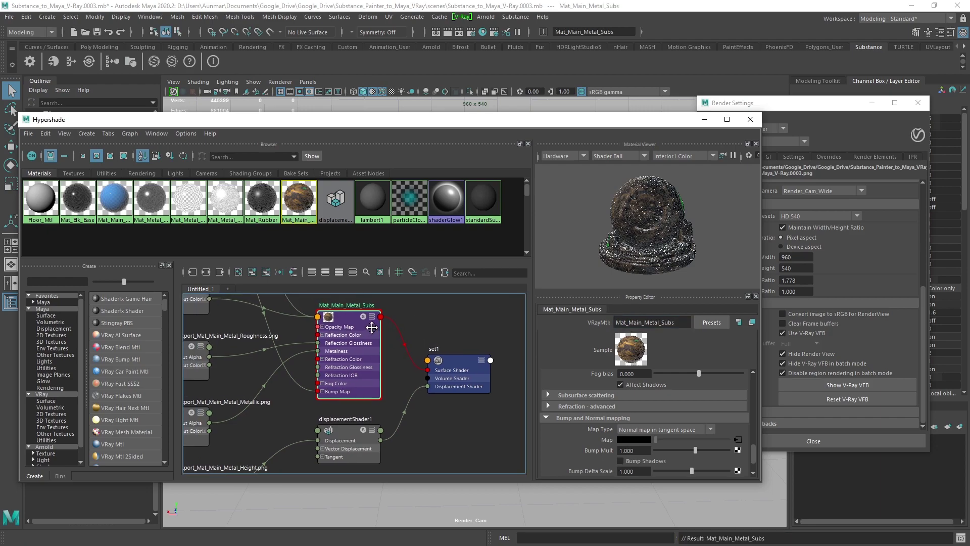
Step: Select the shader ball geometry that uses Mat_Main_Plastic and assign Mat_Main_Metal_Subs to it
left_click_drag(329, 126, 848, 137)
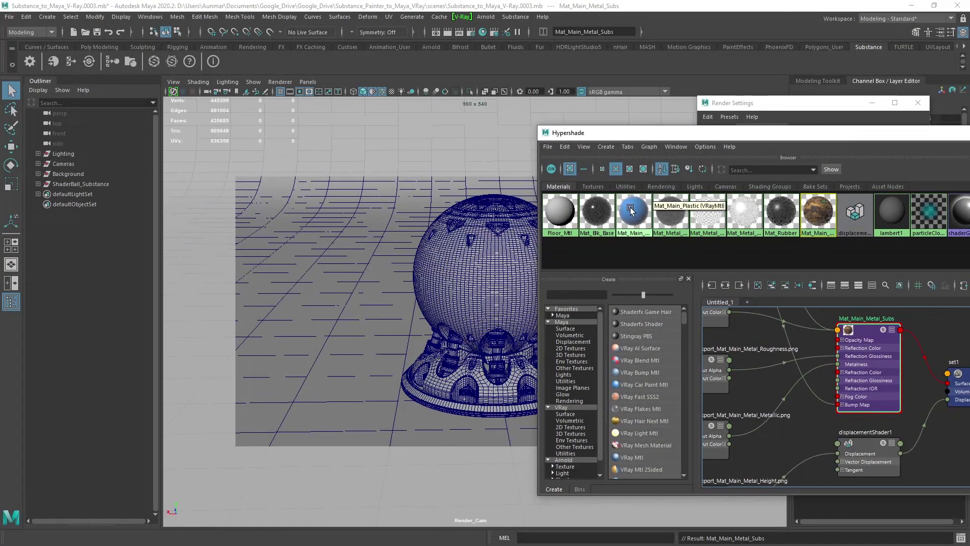
left_click_drag(386, 253, 294, 253, "alt")
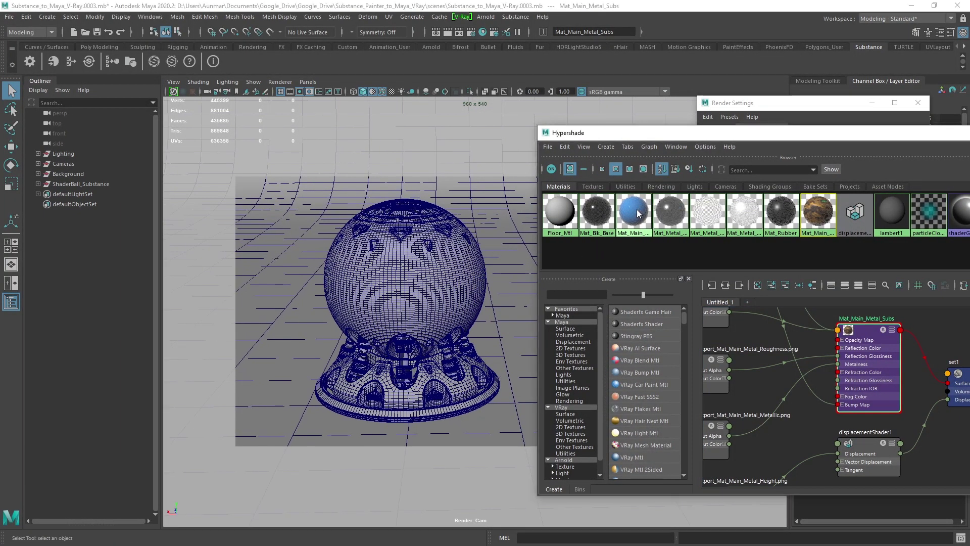
right_click(634, 212)
left_click(612, 258)
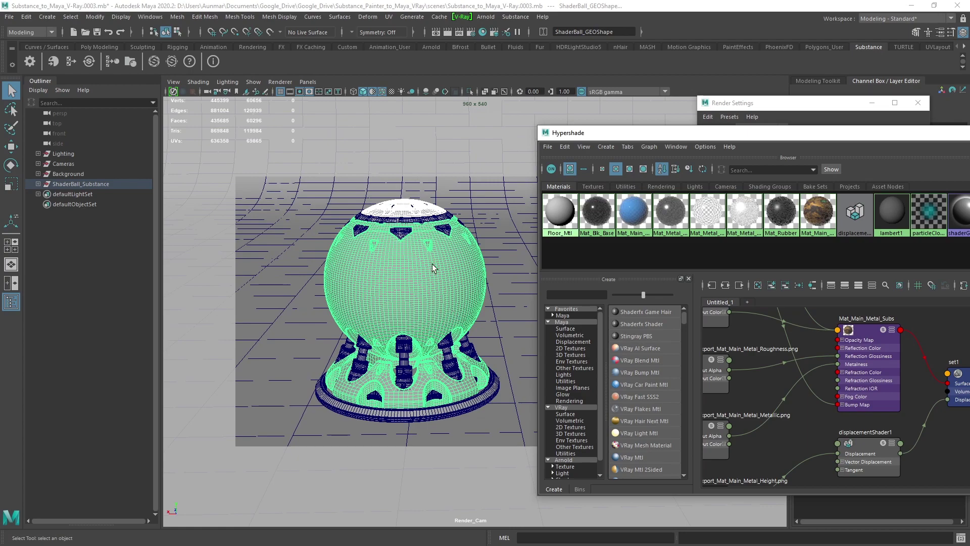
left_click_drag(859, 137, 766, 136)
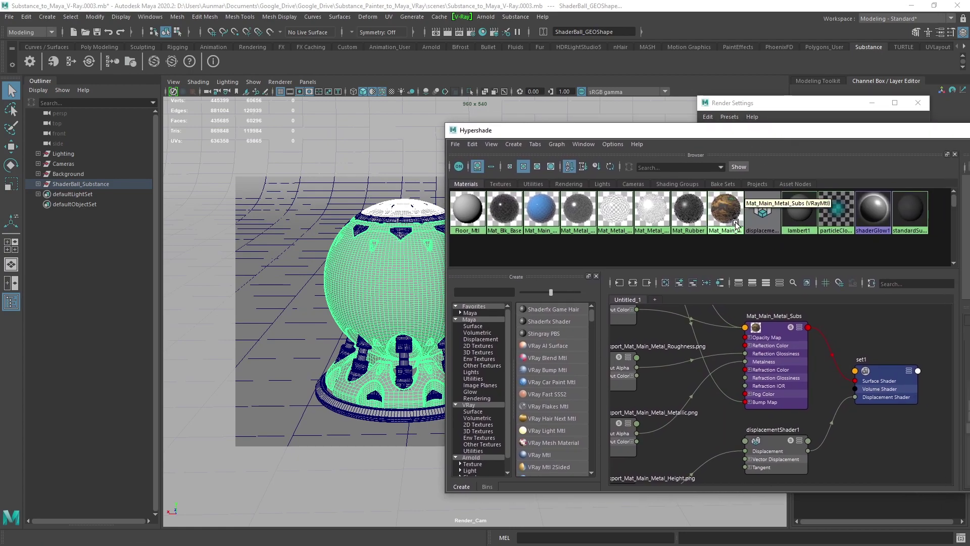
right_click_drag(731, 210, 732, 187)
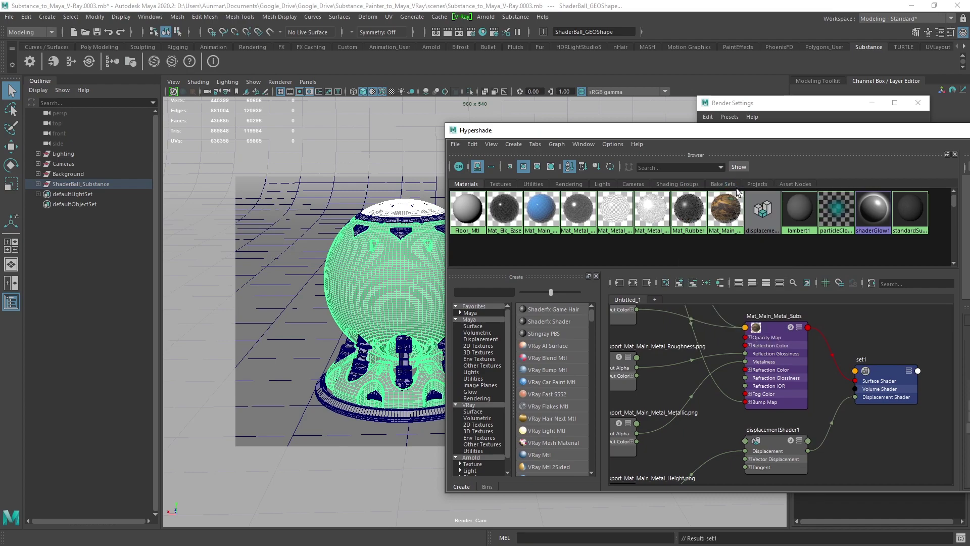
Step: Display textures on the models in the viewport and turn off the wireframe overlay on shaded surfaces
left_click(372, 93)
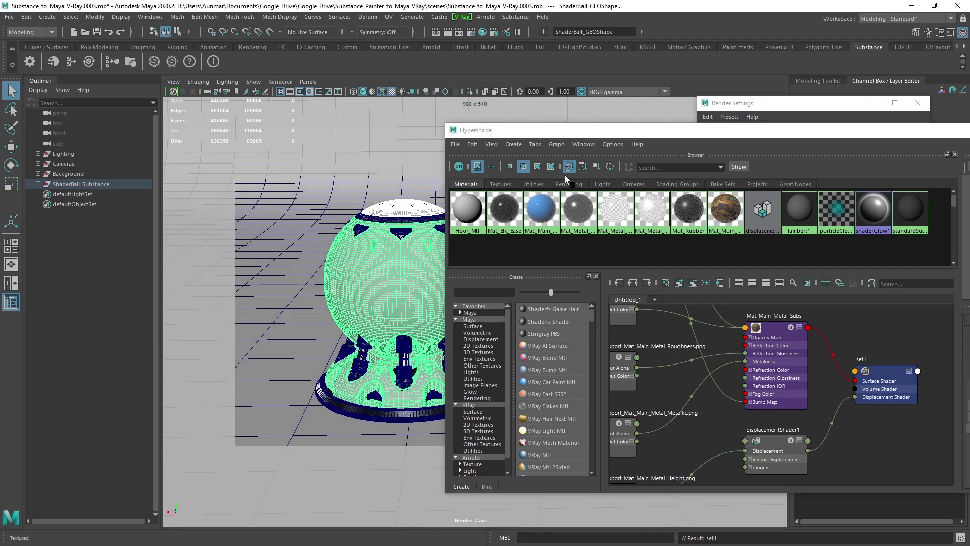
left_click_drag(561, 130, 598, 125)
left_click(419, 190)
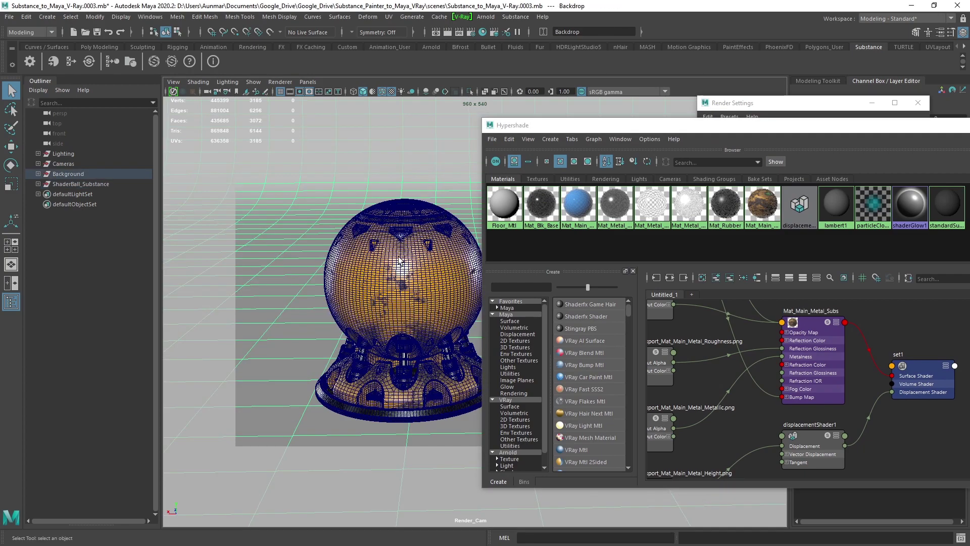
left_click(382, 92)
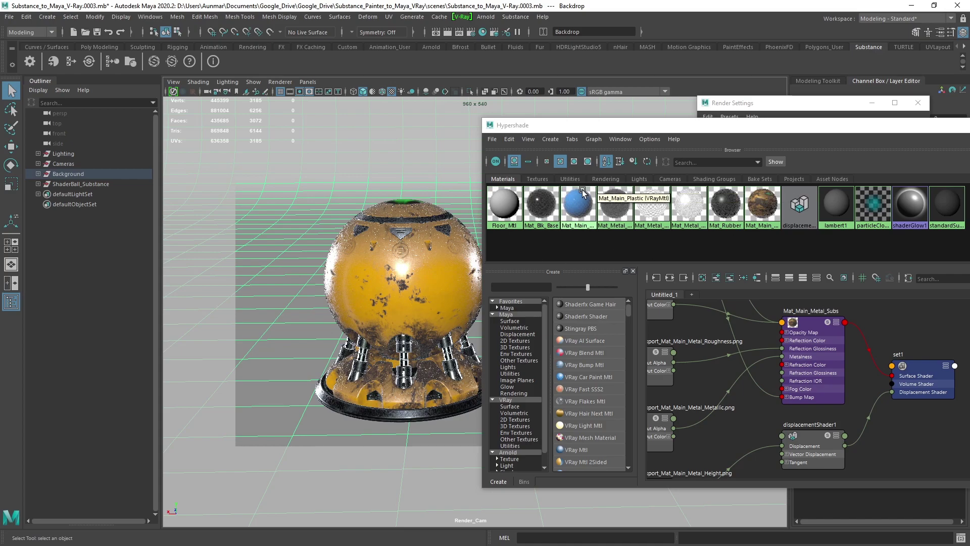
Step: Select the shader ball's main geometry and expand ShaderBall_Substance and its Main group in the Outliner
left_click_drag(426, 236, 411, 240, "alt")
left_click(426, 302)
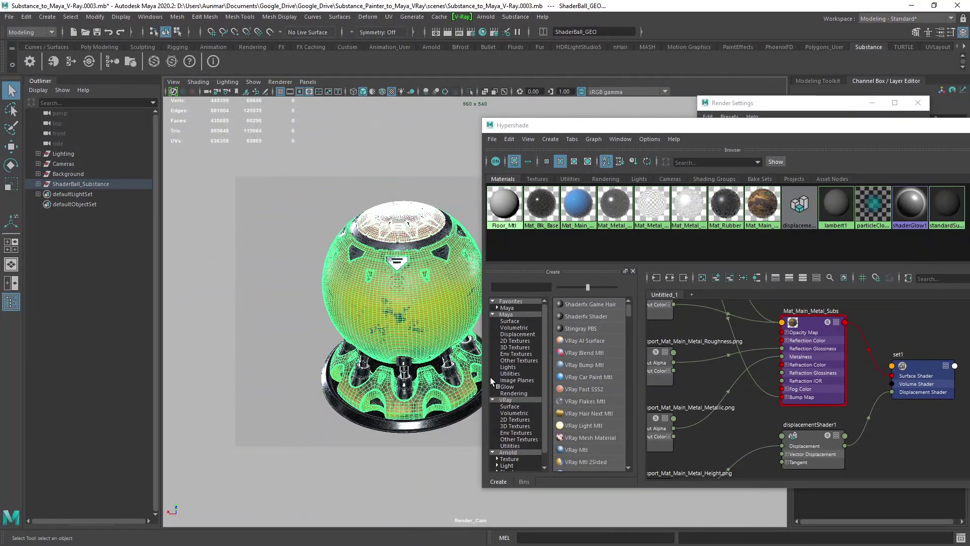
left_click(37, 183)
left_click(44, 194)
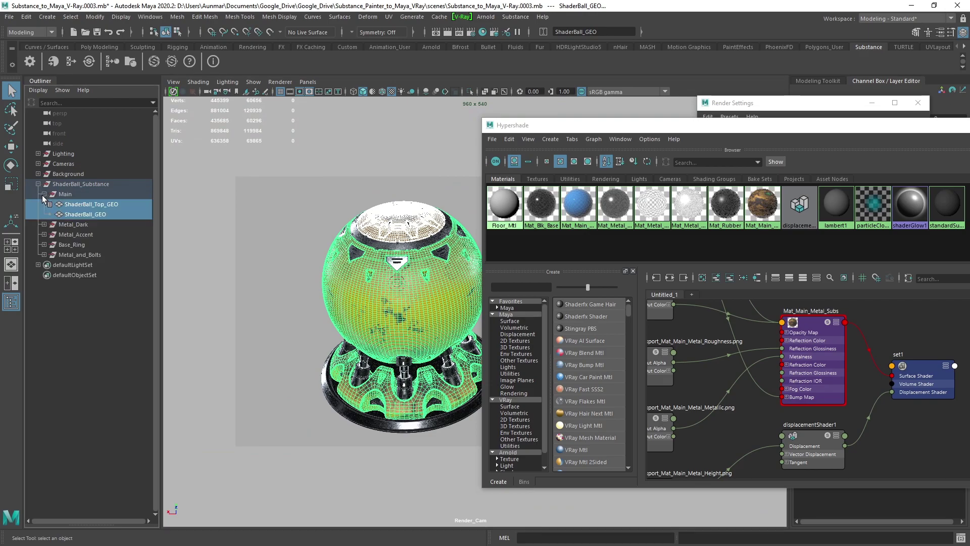
Step: Move the Hypershade window out of the way to uncover the shader ball and the Render Settings
left_click_drag(381, 299, 389, 287, "alt")
left_click_drag(704, 125, 435, 111)
left_click_drag(584, 115, 969, 115)
middle_click_drag(574, 255, 664, 255, "alt")
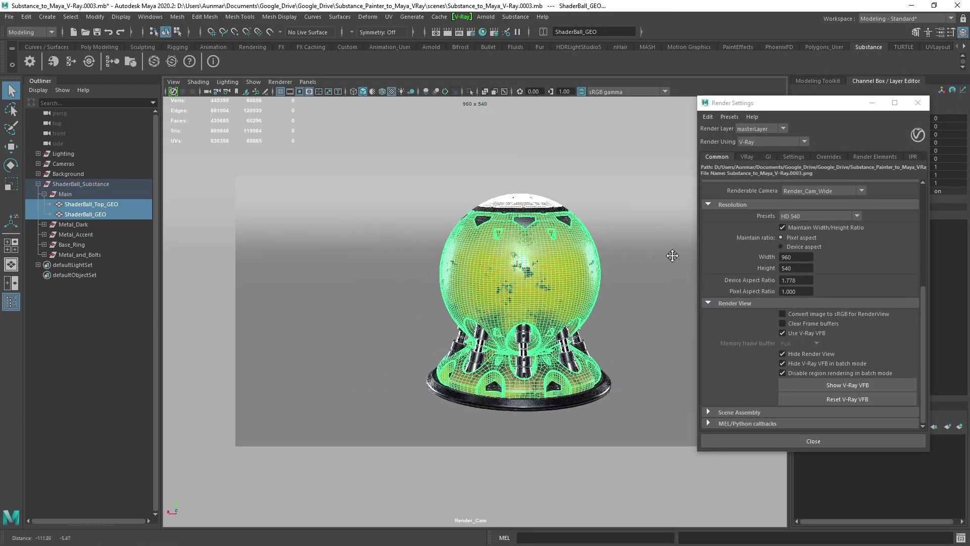
Step: Review the V-Ray image sampler settings and the GI settings, including Ambient Occlusion, Irradiance map and Light cache
scroll(729, 242, "up", 5)
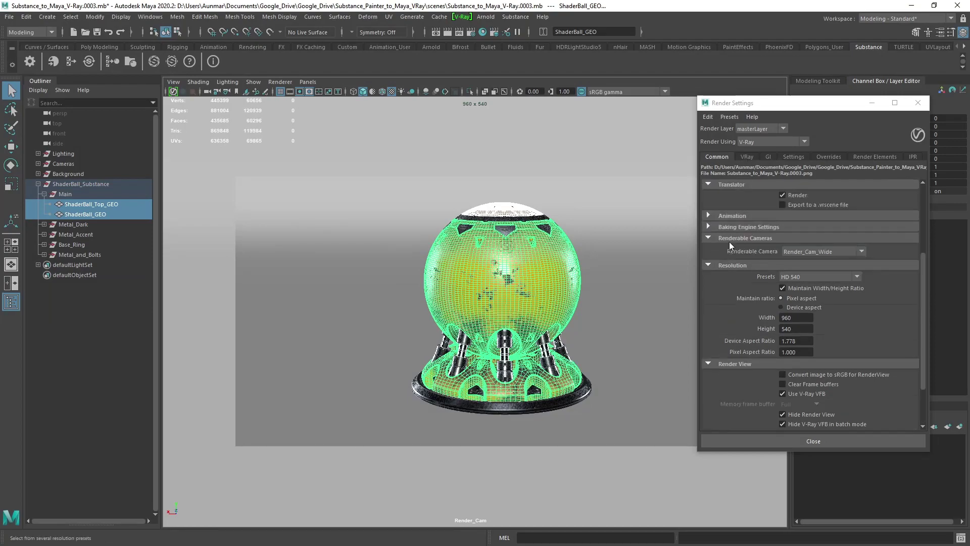
left_click(747, 157)
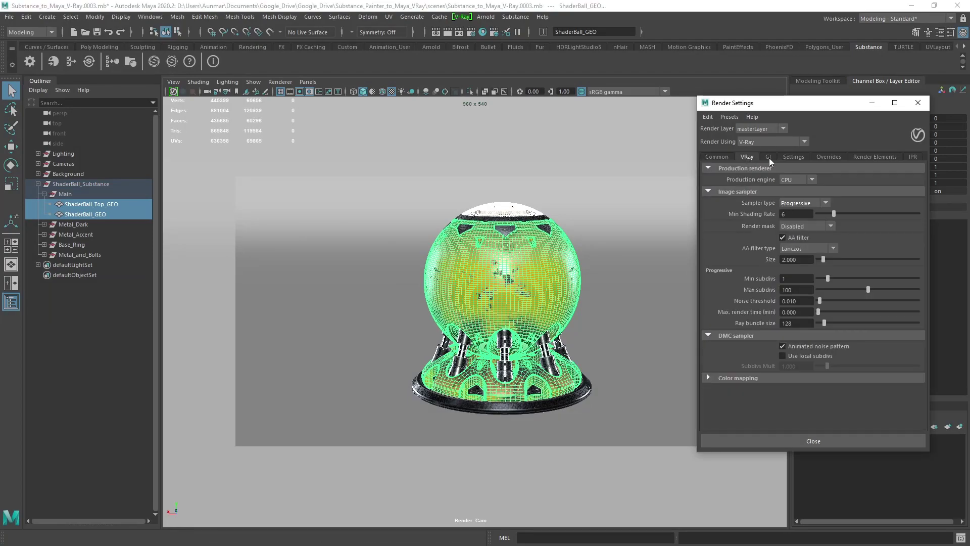
left_click(768, 157)
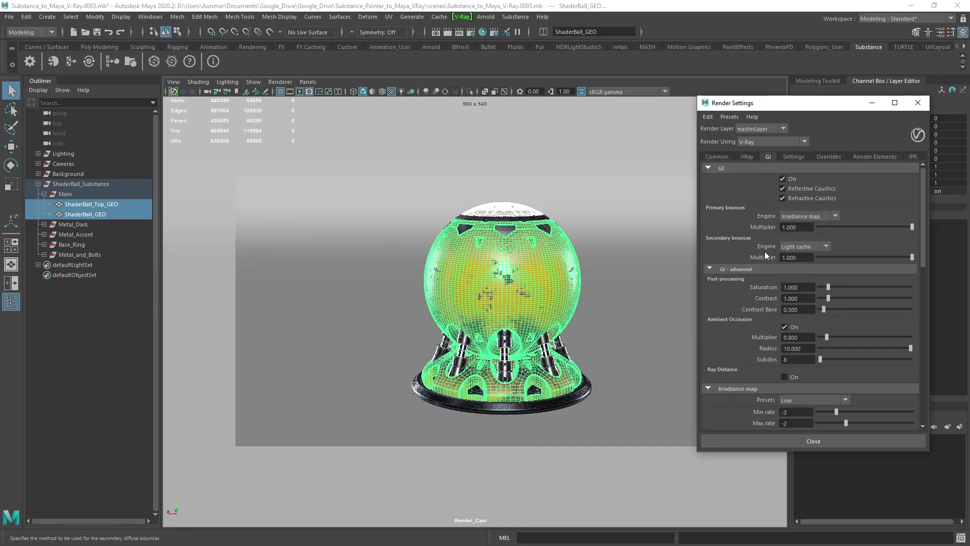
scroll(737, 293, "down", 3)
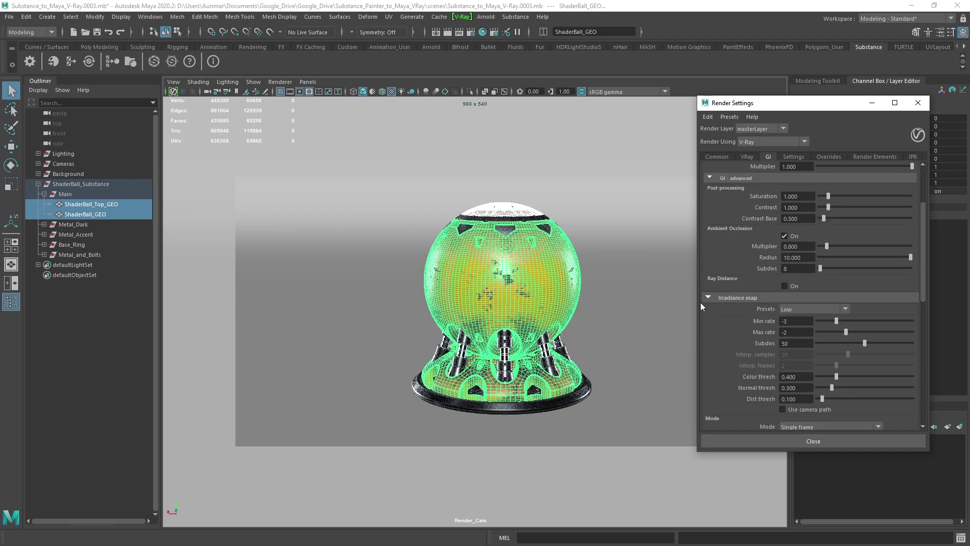
scroll(727, 303, "down", 9)
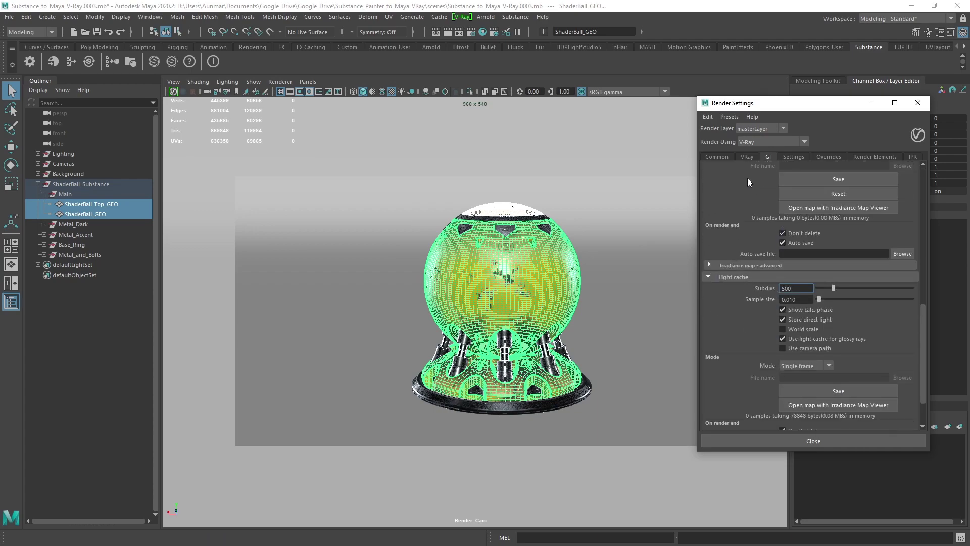
left_click(747, 156)
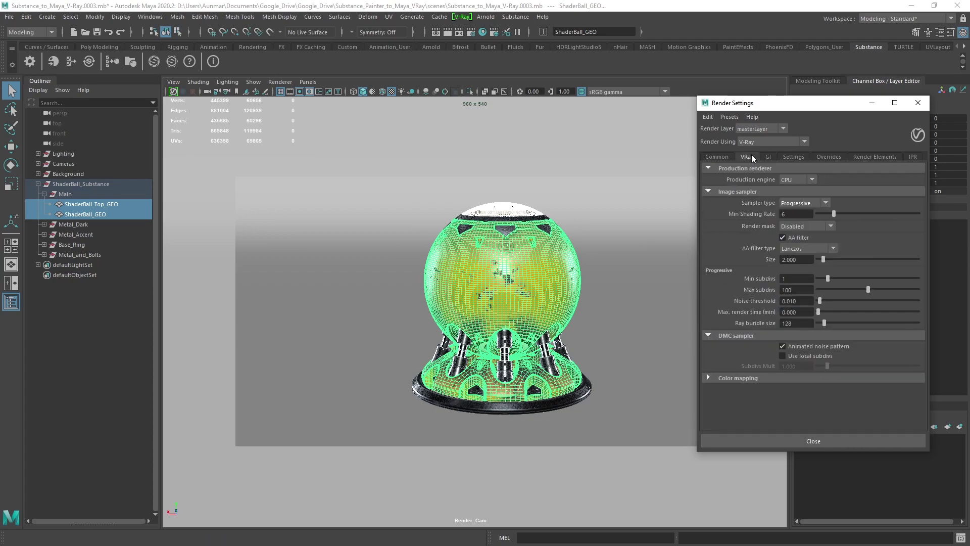
Step: Render the shader ball to the V-Ray frame buffer with the common render settings and stop the render early
left_click(715, 157)
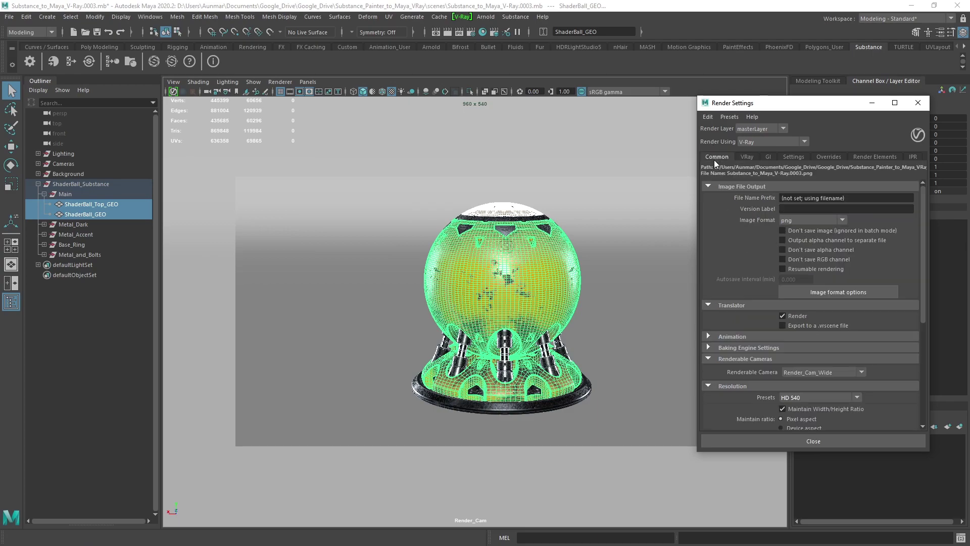
left_click(447, 34)
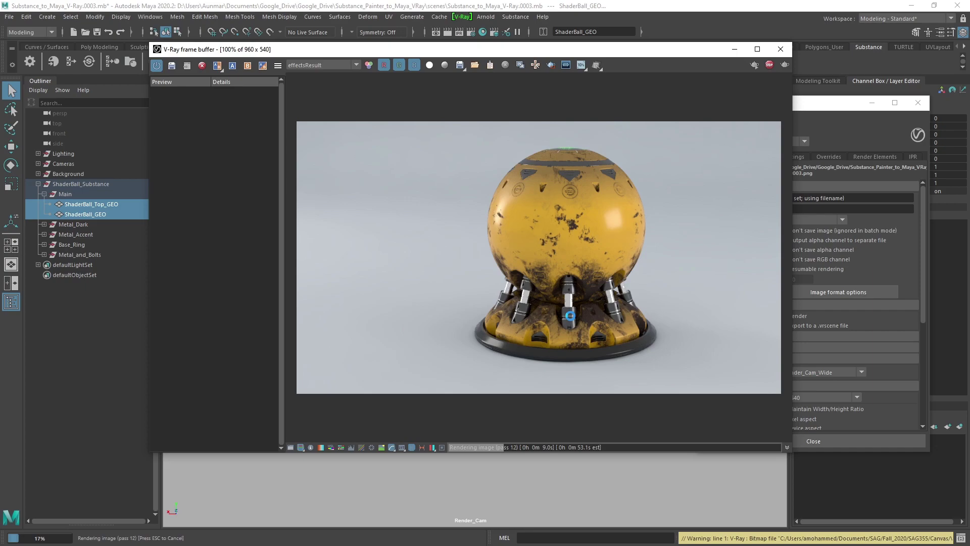
left_click(770, 66)
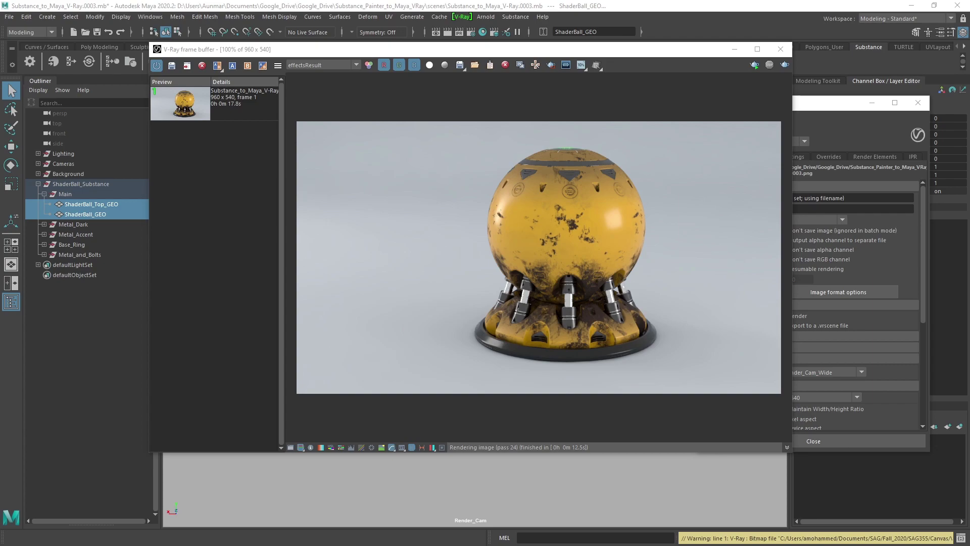
Step: Switch to File Explorer to review the exported PNG textures in the sourceimages folder and return to Maya
key("alt+Tab")
left_click_drag(561, 242, 607, 465)
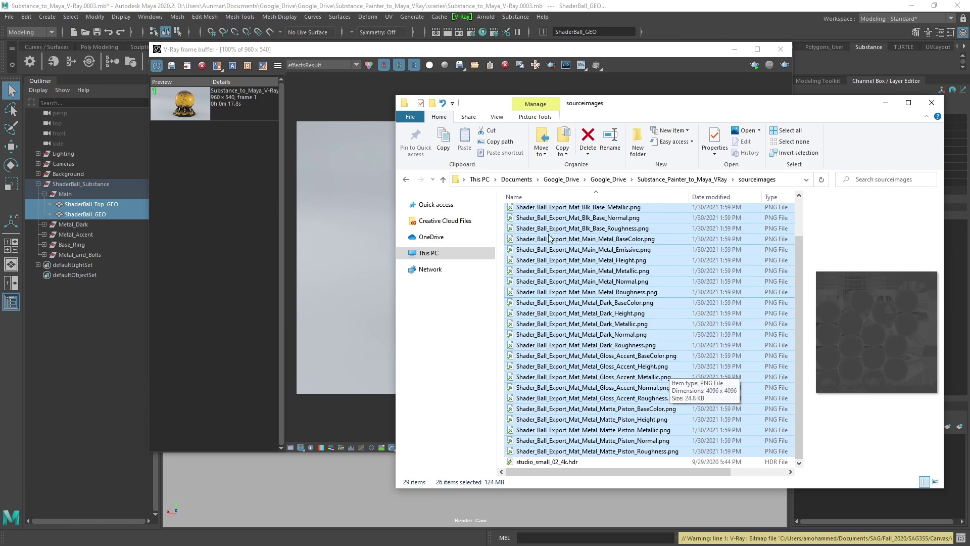
left_click(732, 10)
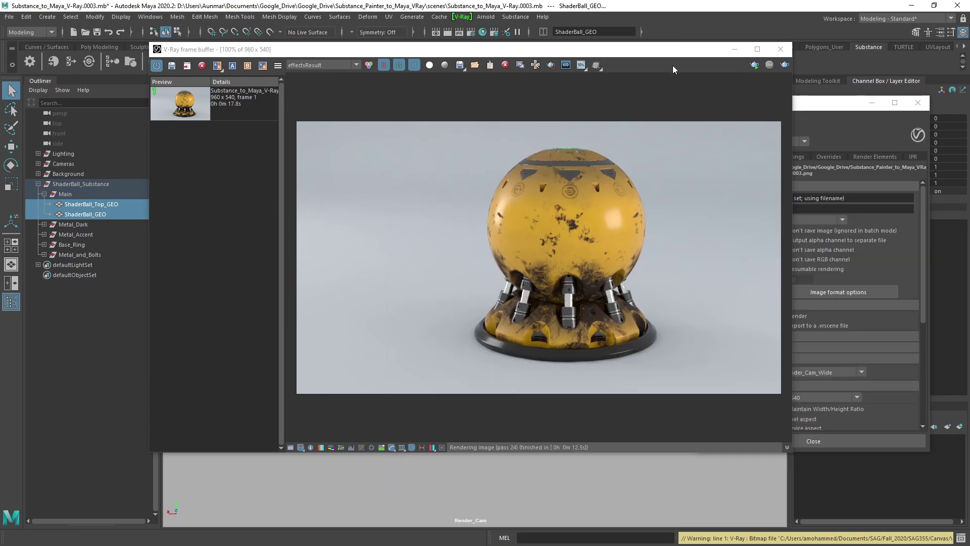
Step: Move the frame buffer aside and examine Mat_Main_Metal_Subs and its displacementShader1 node in the Hypershade
left_click_drag(666, 55, 969, 223)
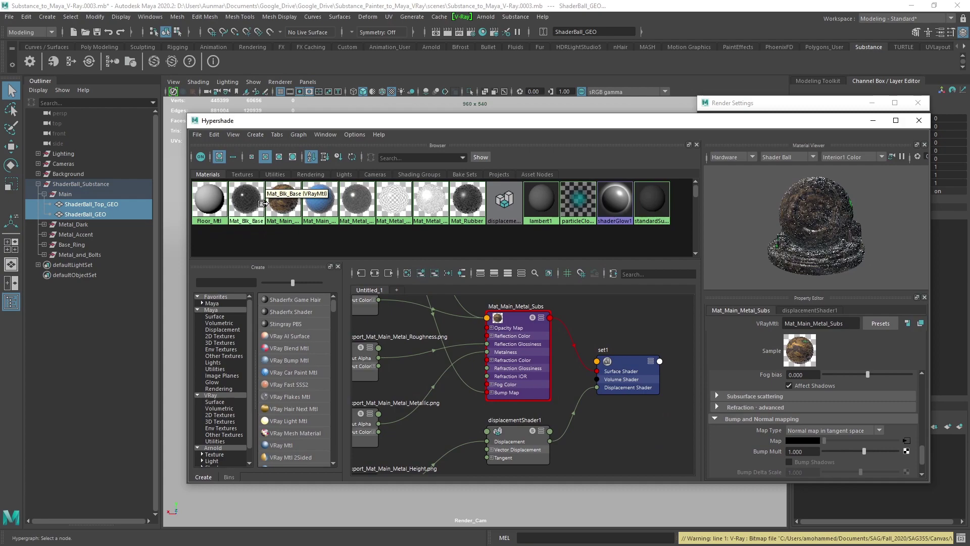
left_click(283, 202)
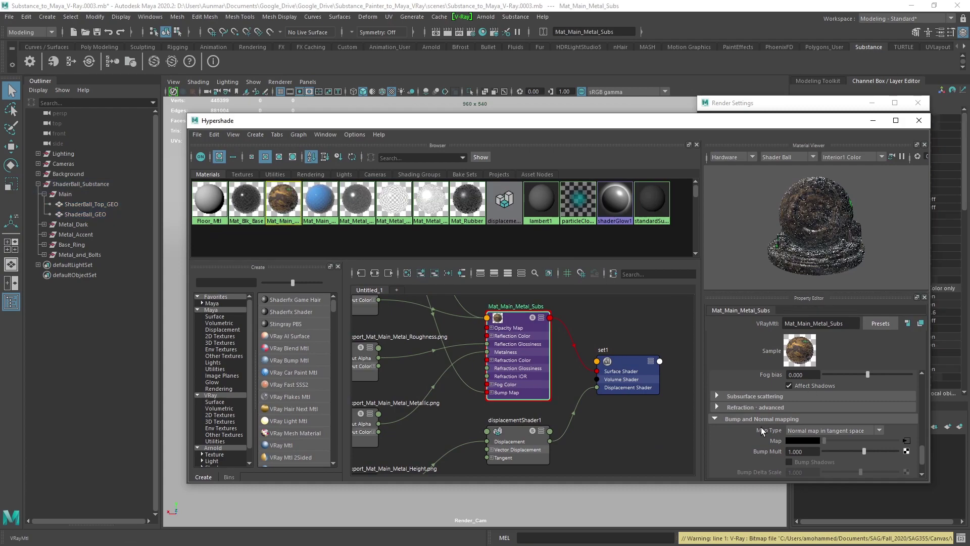
middle_click_drag(617, 438, 591, 434, "alt")
left_click(490, 435)
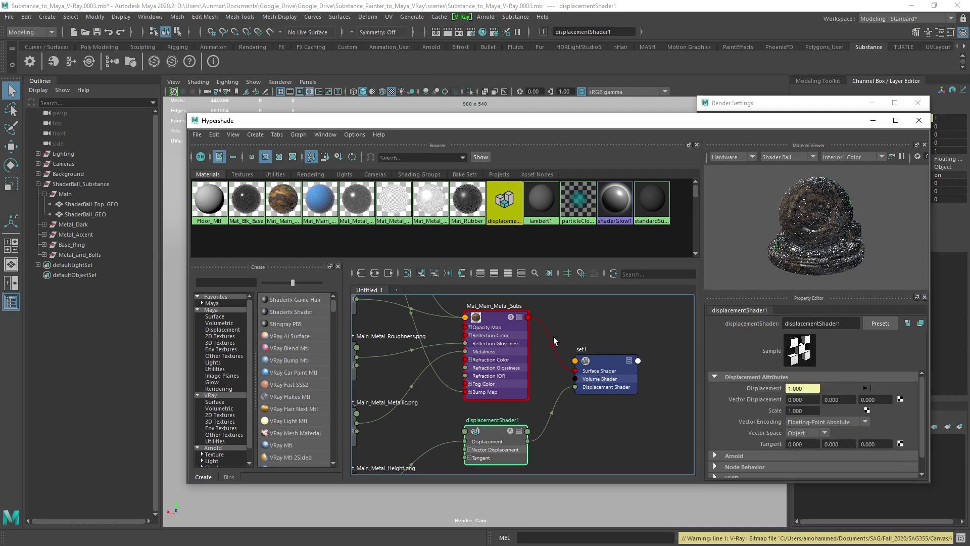
scroll(553, 337, "down", 3)
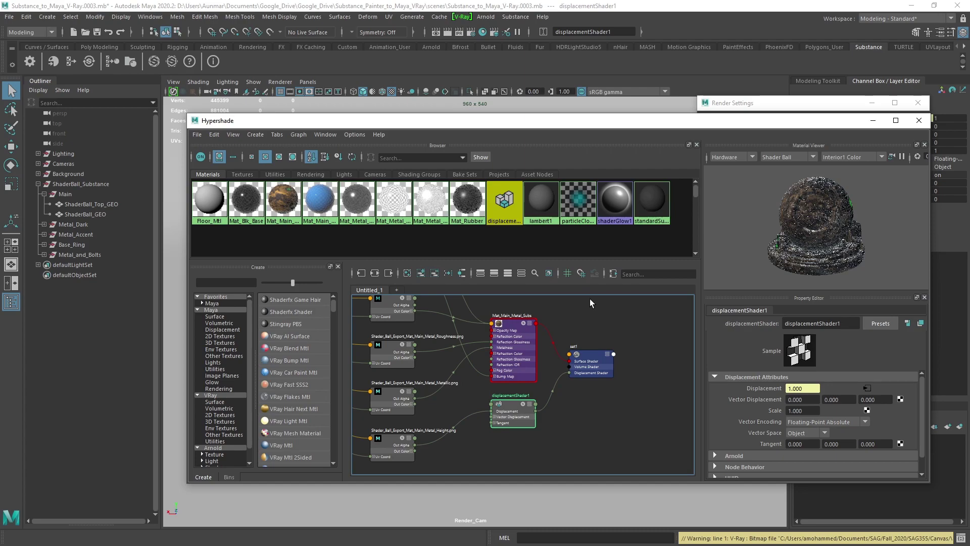
Step: Graph the shading network of Mat_Main_Plastic in the Hypershade work area and frame it
left_click(310, 212)
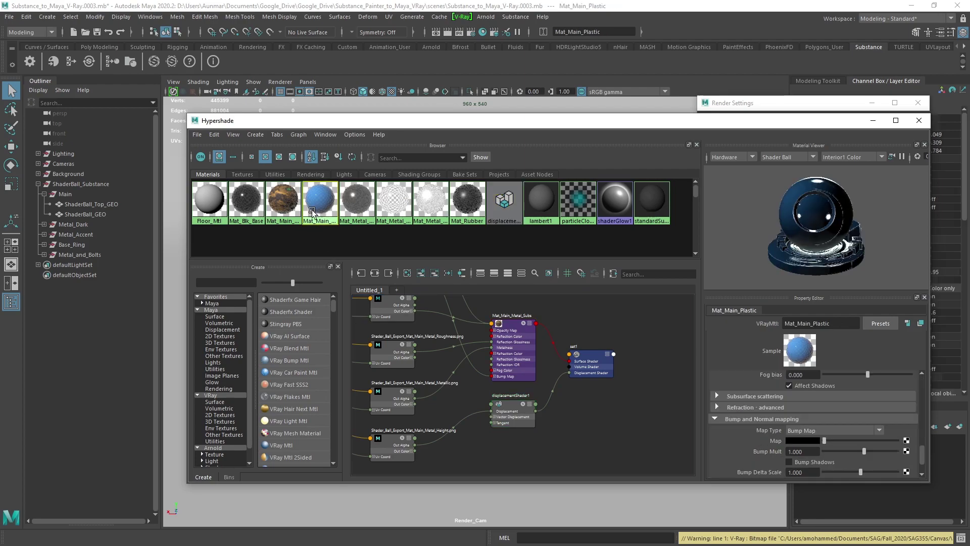
left_click(374, 273)
key("f")
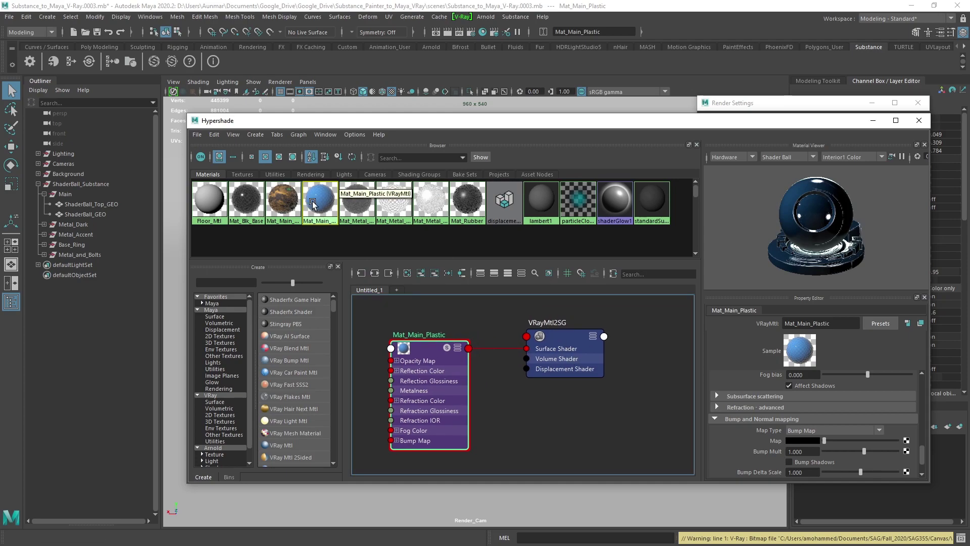
Step: Create a Maya Displacement node in the displacement material slot of Mat_Main_Plastic's shading group, VRayMtl2SG
left_click(563, 334)
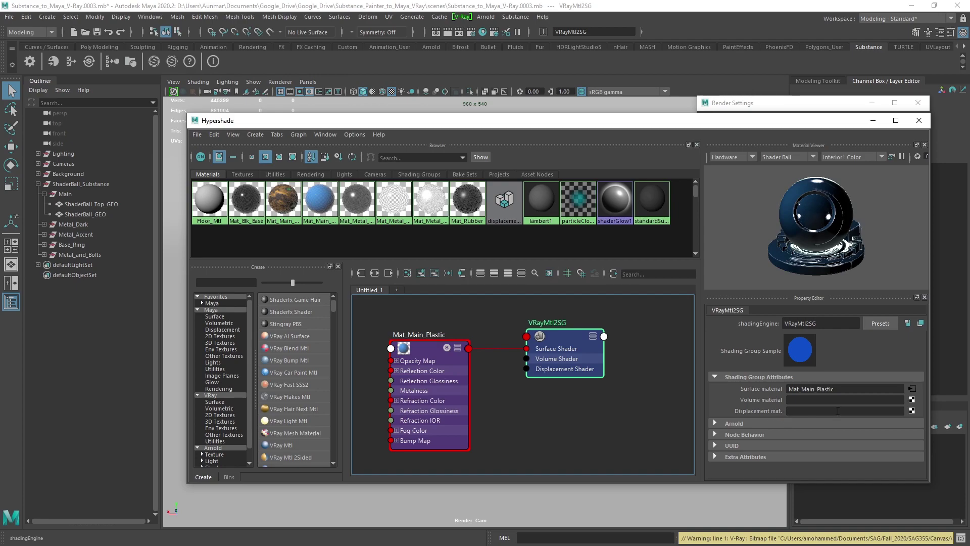
left_click(913, 411)
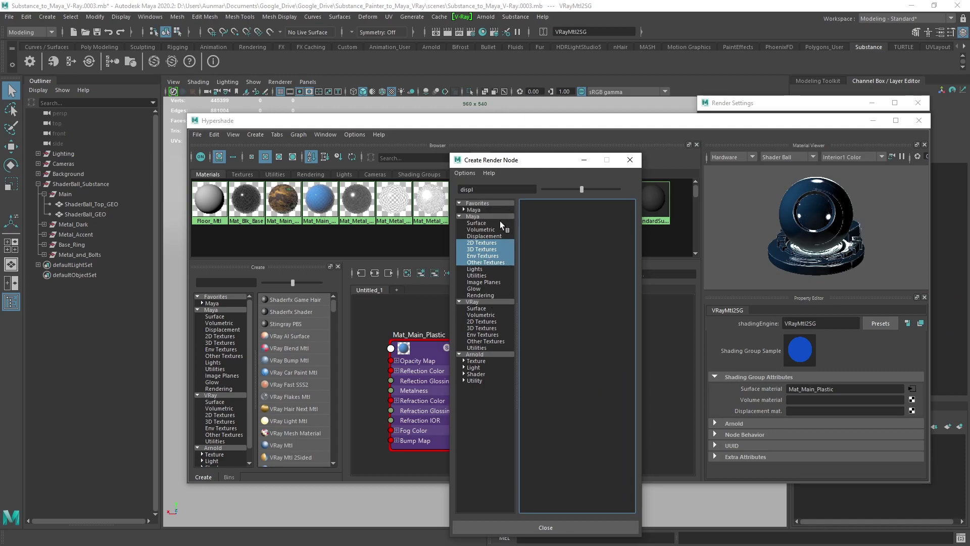
left_click(477, 301)
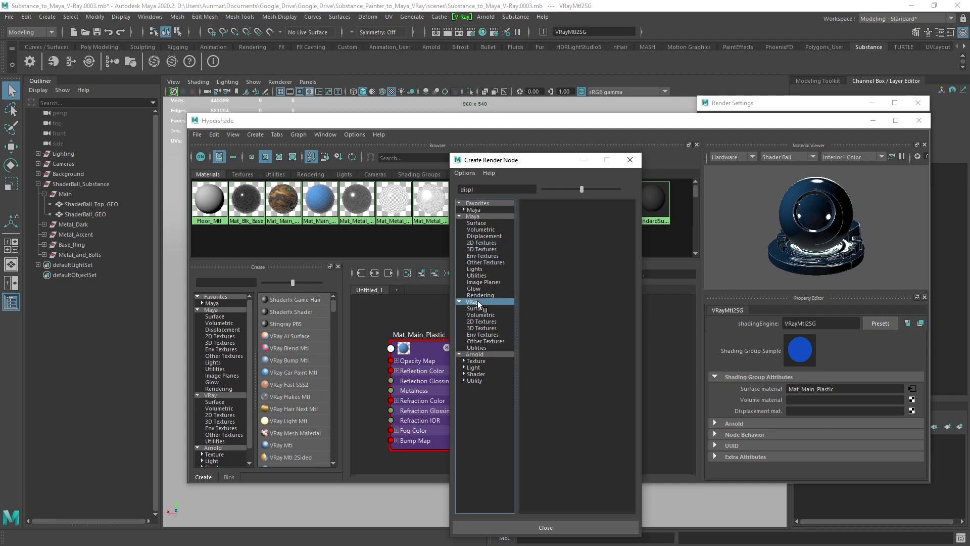
left_click(482, 216)
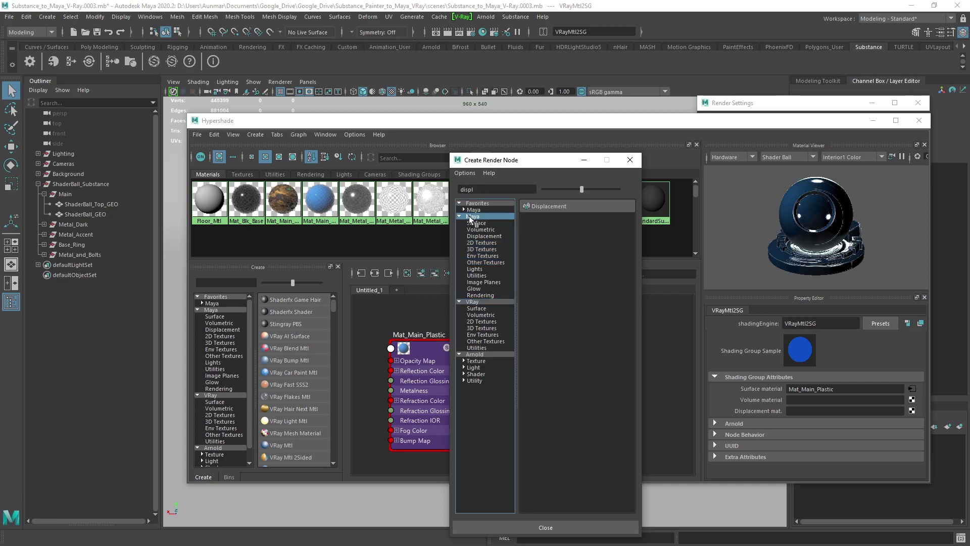
left_click(545, 206)
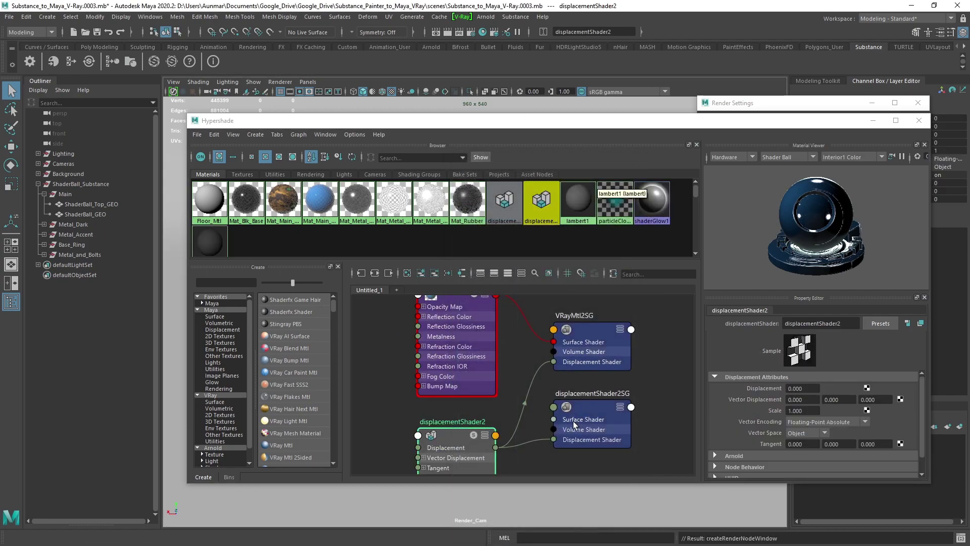
middle_click_drag(488, 407, 478, 385, "alt")
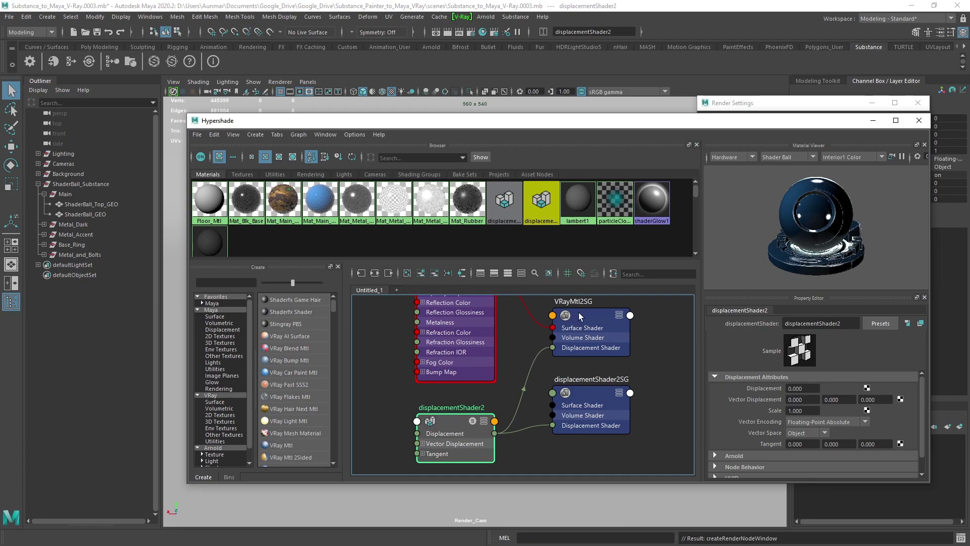
middle_click_drag(526, 399, 535, 388, "alt")
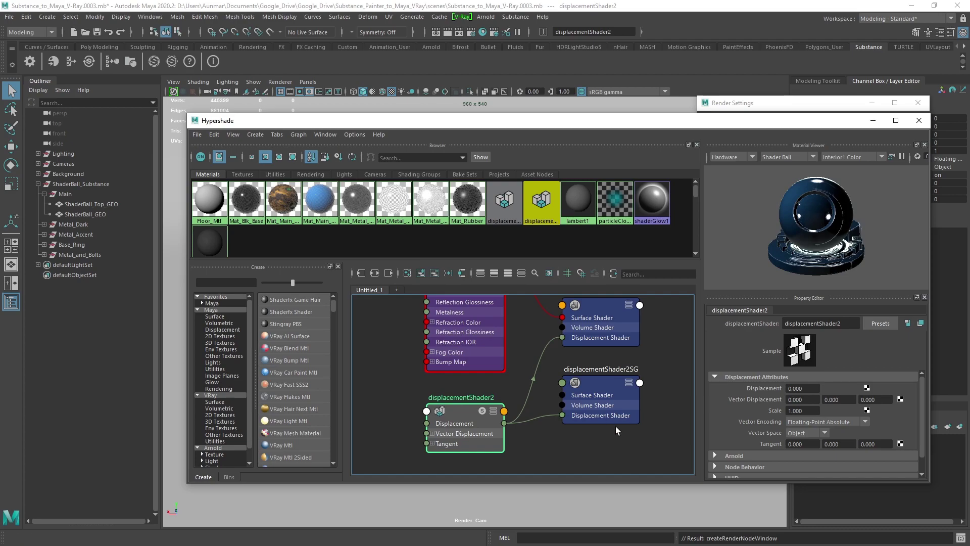
scroll(518, 387, "down", 3)
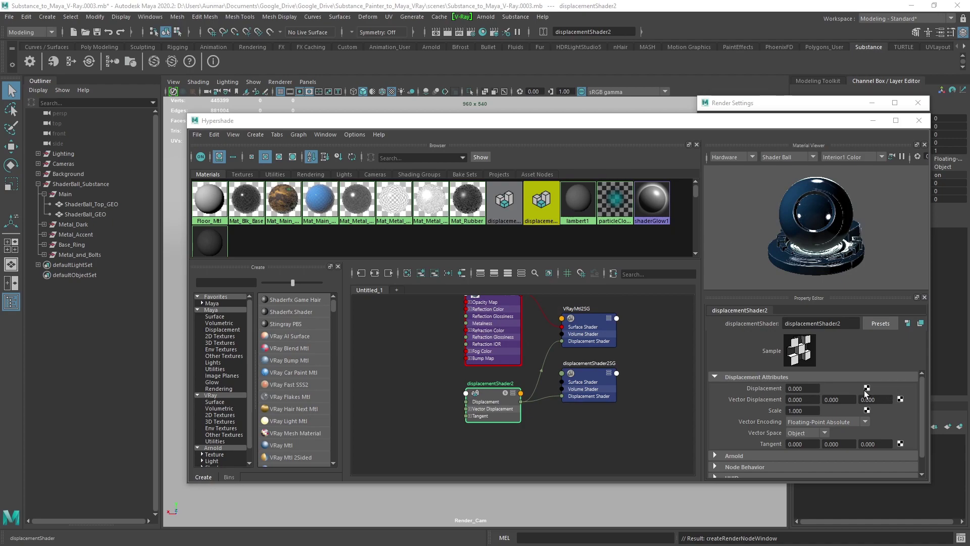
Step: Select the Mat_Main_Plastic network nodes together with Mat_Main_Metal_Subs and graph both networks in the work area
scroll(561, 399, "down", 6)
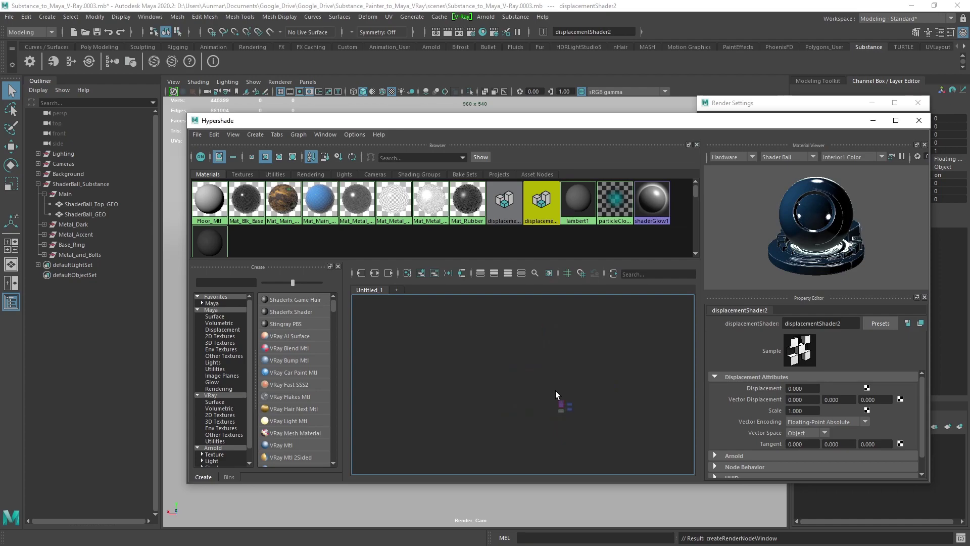
scroll(559, 392, "up", 3)
left_click(529, 443)
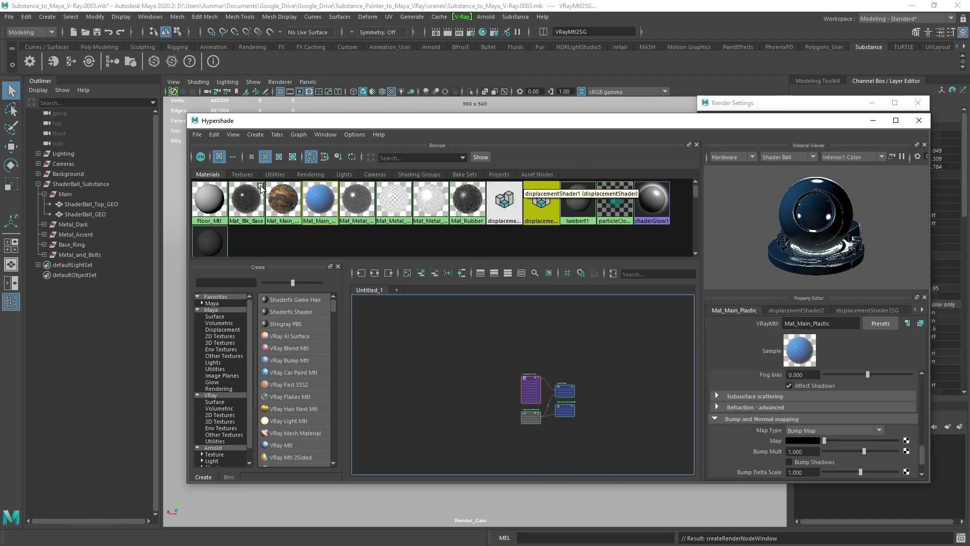
left_click(286, 211)
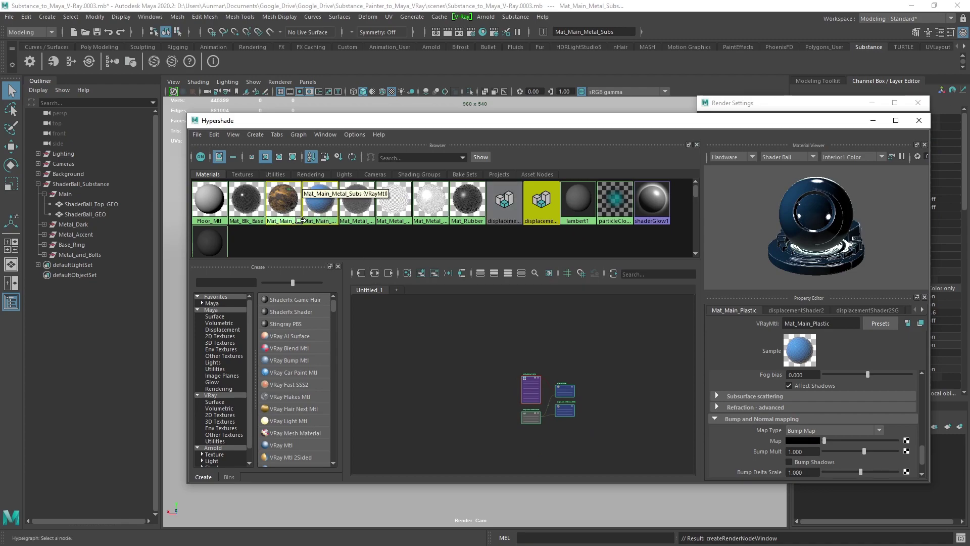
left_click(375, 273)
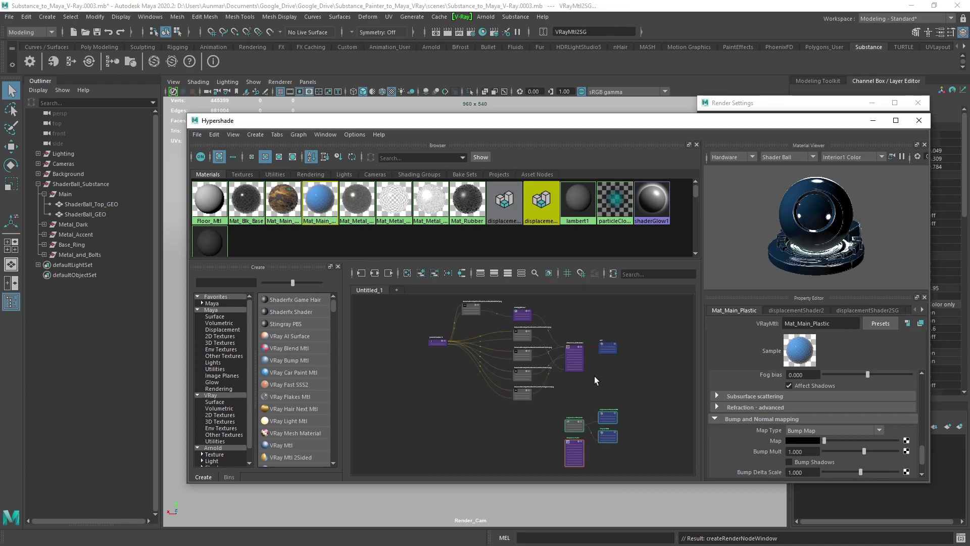
Step: Examine the Main_Metal roughness texture node and the set1 shading group's attributes
left_click(523, 389)
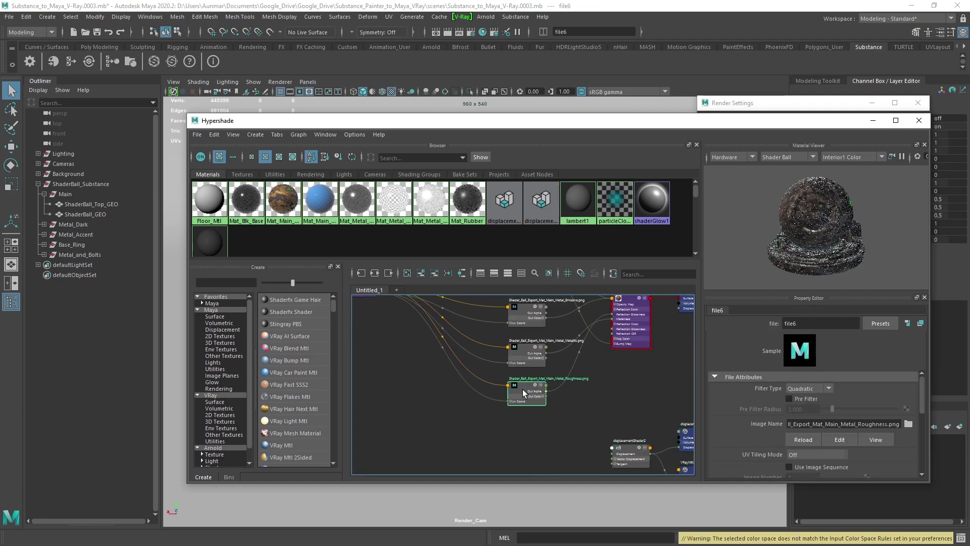
middle_click_drag(522, 389, 536, 360, "alt")
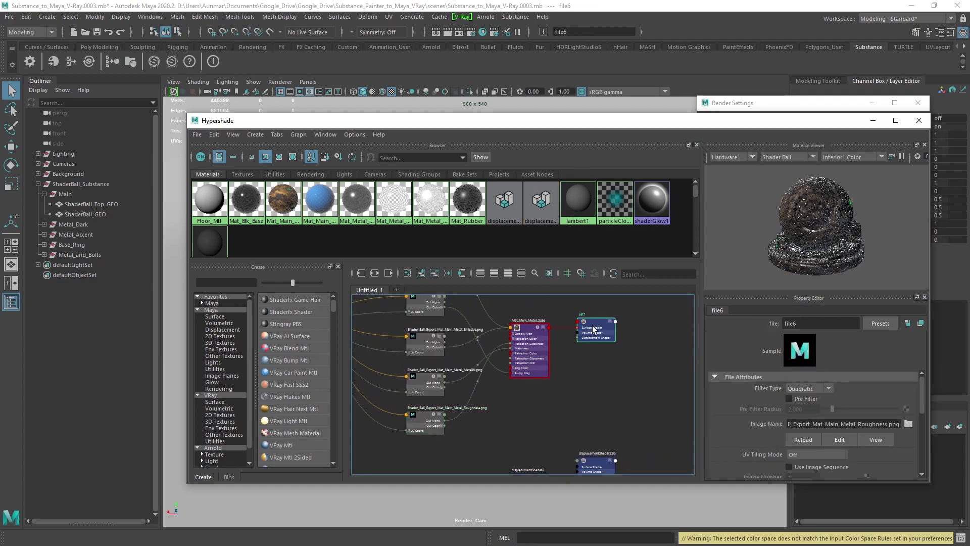
left_click(592, 337)
scroll(621, 380, "down", 3)
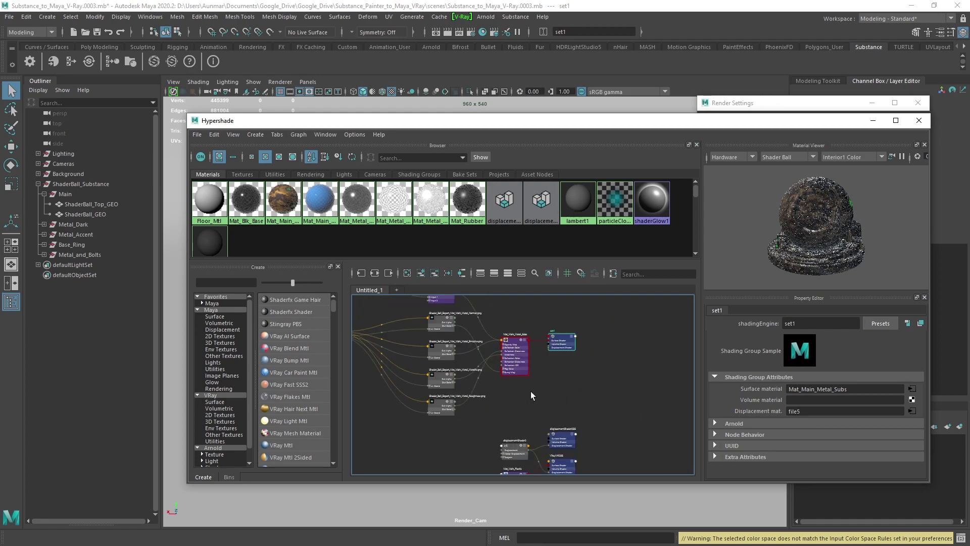
middle_click_drag(530, 391, 535, 360, "alt")
Step: Select Mat_Main_Metal_Subs, its set1 shading group and Mat_Main_Plastic and regraph their networks together
left_click(519, 444, "shift")
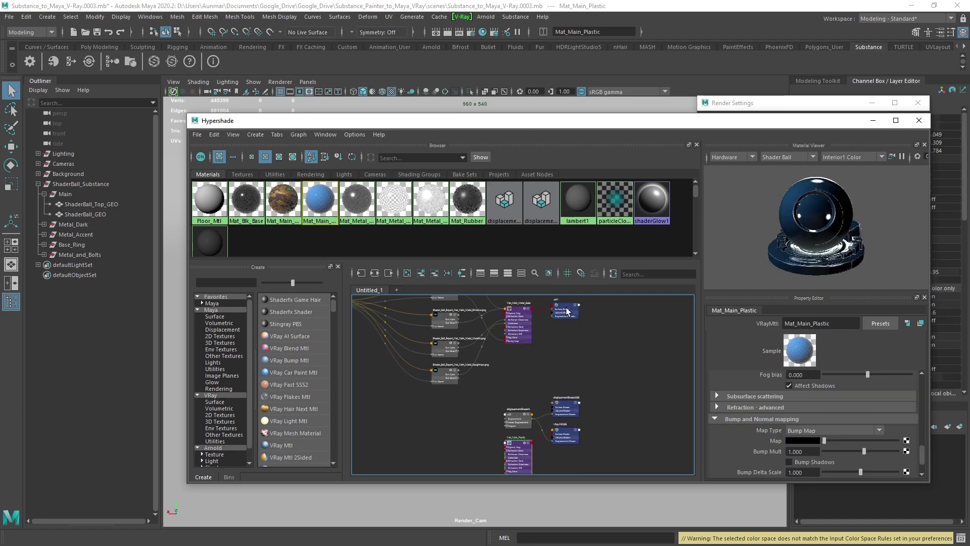
left_click(515, 303)
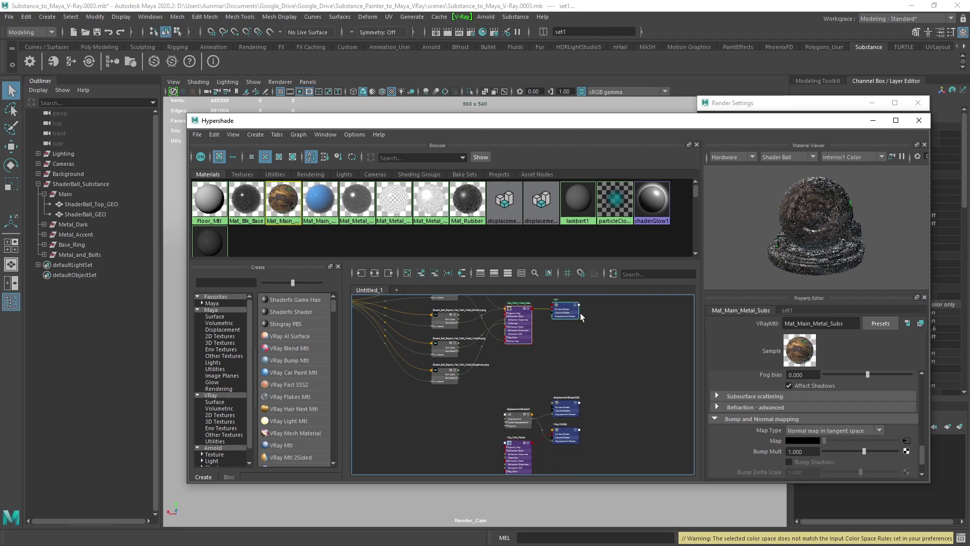
left_click(375, 273)
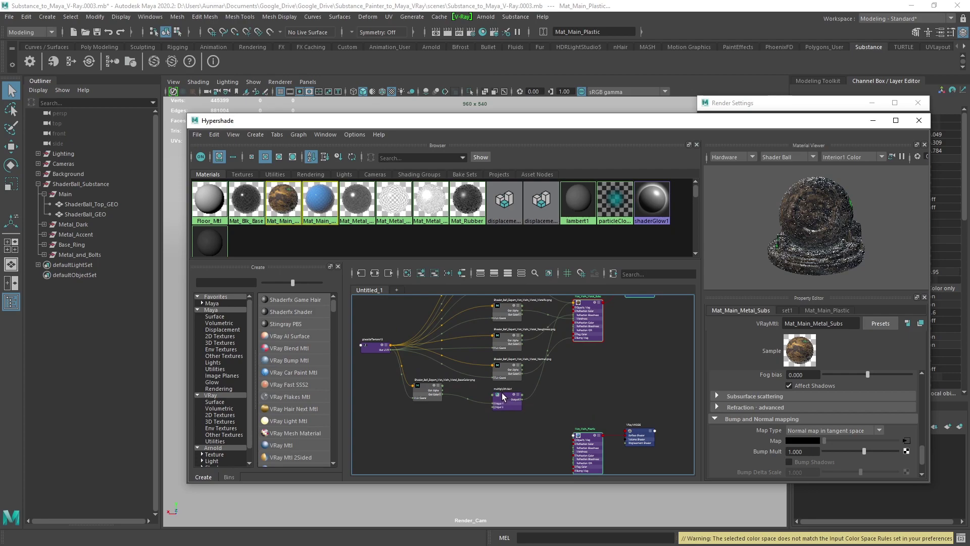
Step: Examine the multiplyDivide1 and displacementShader1 nodes in the Mat_Main_Metal_Subs network
left_click(501, 392)
scroll(519, 380, "up", 5)
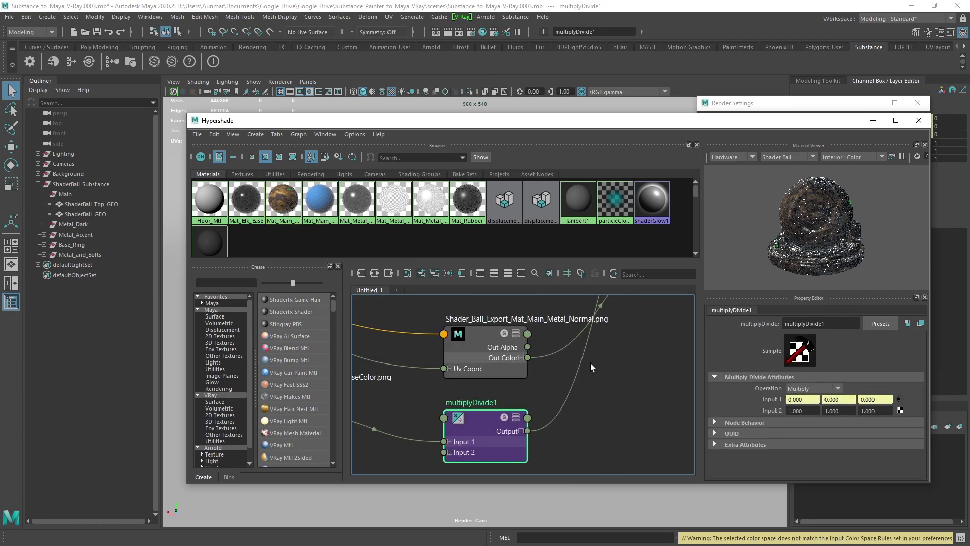
scroll(586, 379, "down", 5)
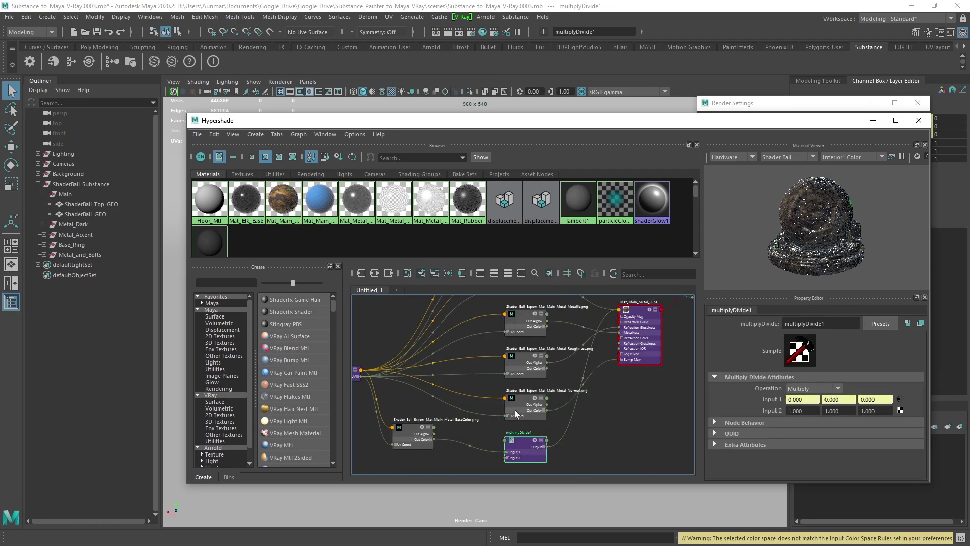
mouse_move(550, 402)
middle_mouse_down()
mouse_move(545, 426)
mouse_move(537, 411)
middle_mouse_up()
left_click(602, 357)
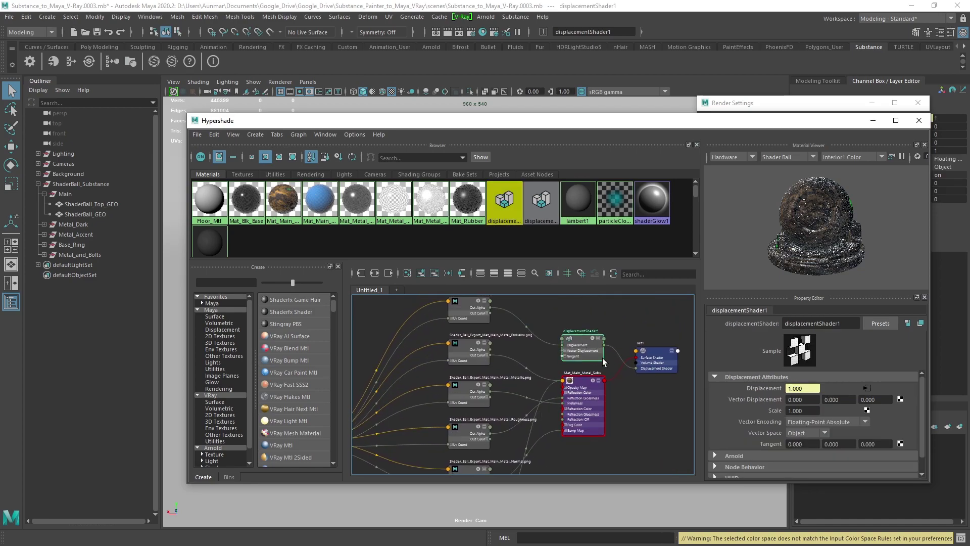
mouse_move(603, 361)
middle_mouse_down()
mouse_move(551, 353)
mouse_move(594, 375)
middle_mouse_up()
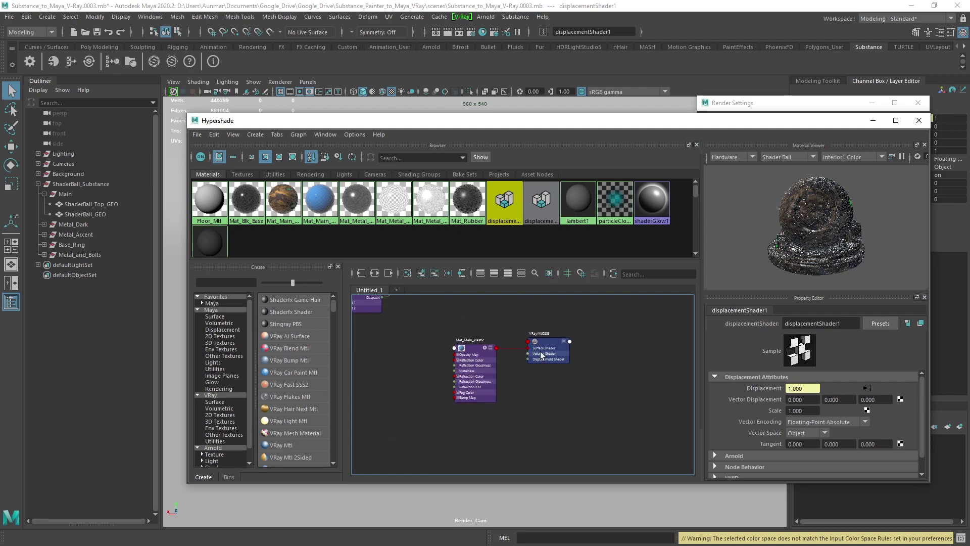
Step: Open the displacement shader of the Mat_Main_Plastic shading group and connect a new File texture to its Displacement
left_click(546, 346)
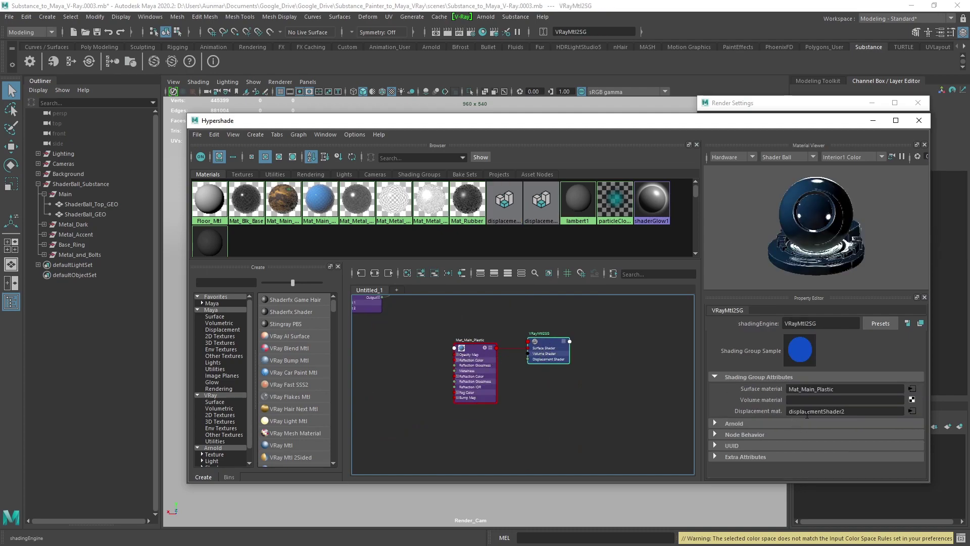
left_click(912, 410)
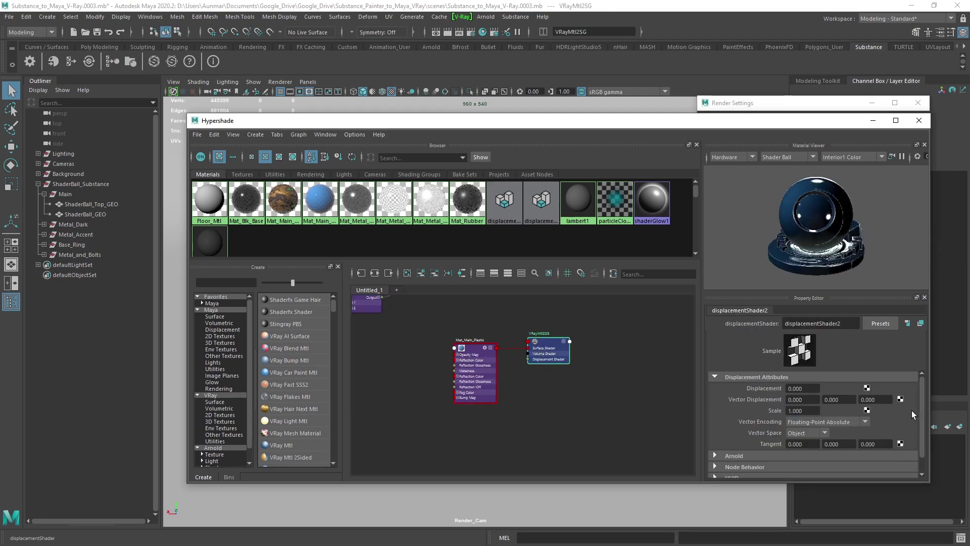
left_click(866, 388)
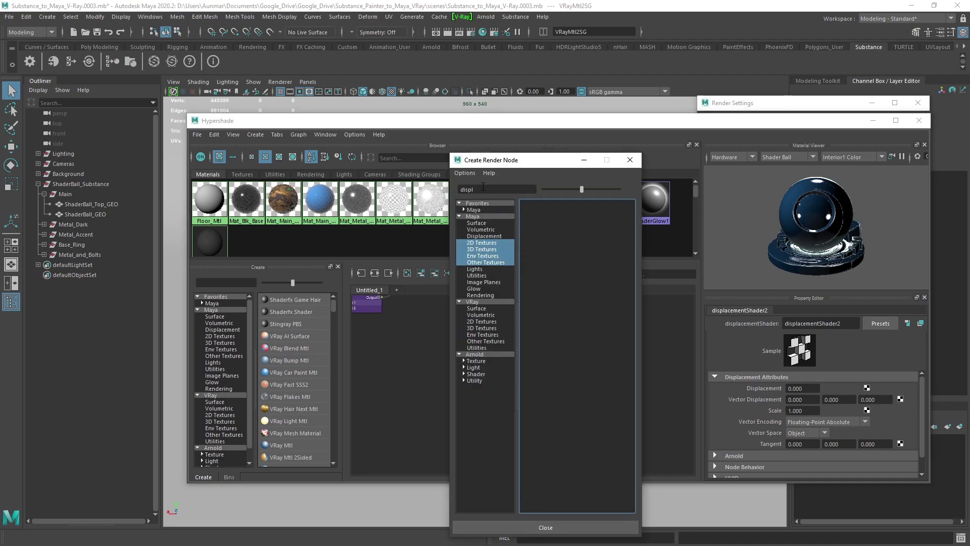
type("file")
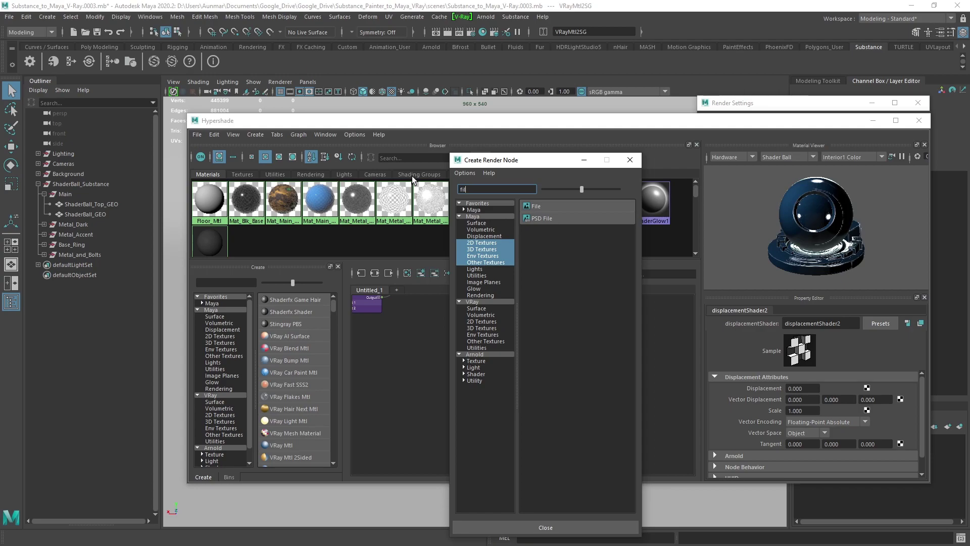
left_click(539, 207)
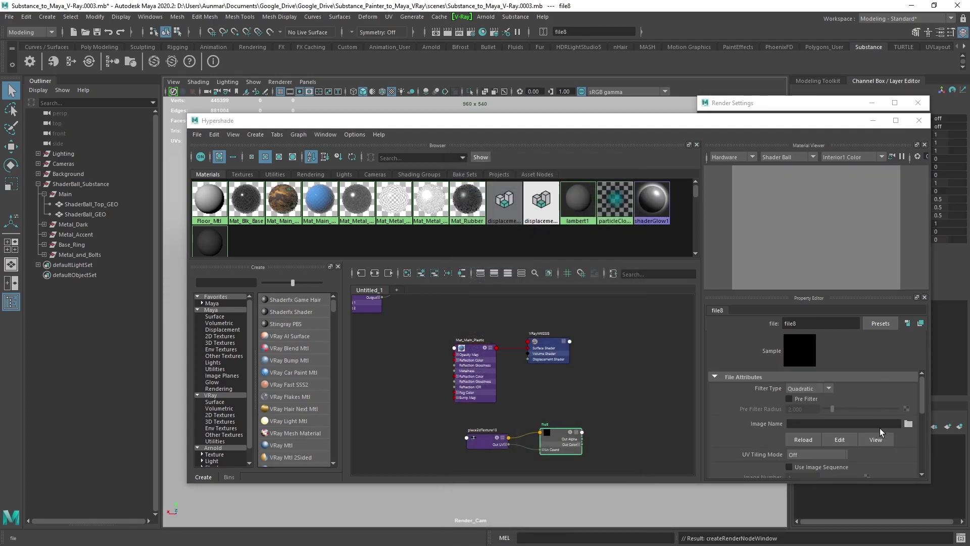
Step: Load Shader_Ball_Export_Mat_Main_Metal_Height.png as the image of the new displacement file texture
left_click(910, 426)
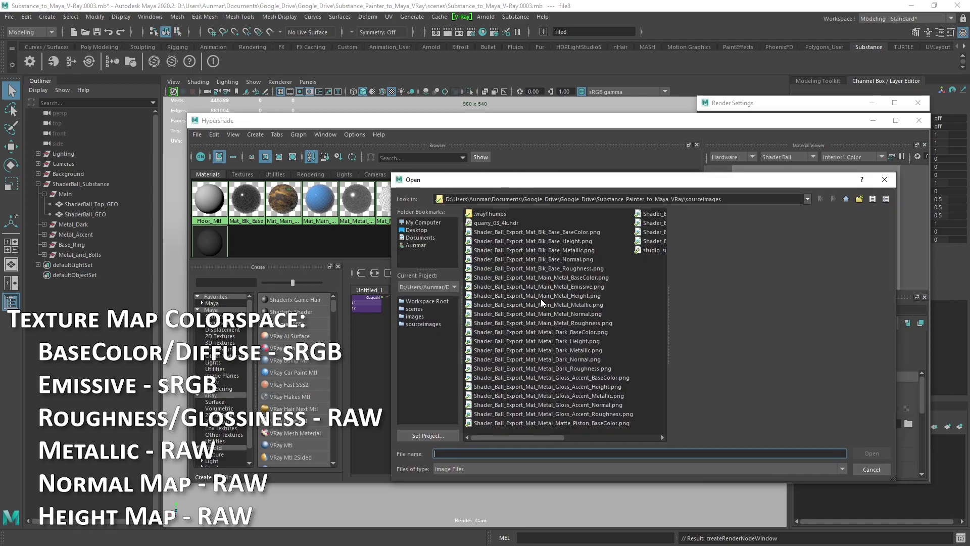
left_click(541, 296)
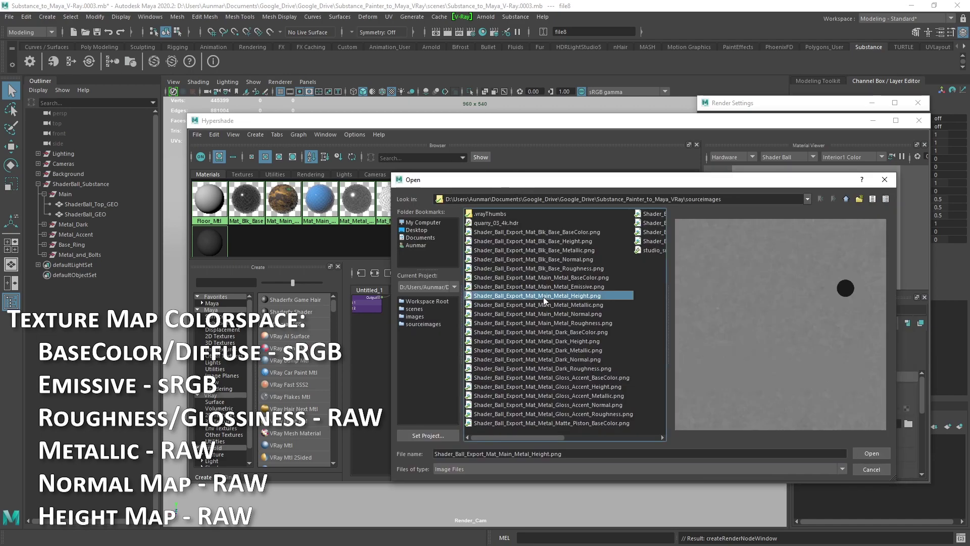
left_click(878, 454)
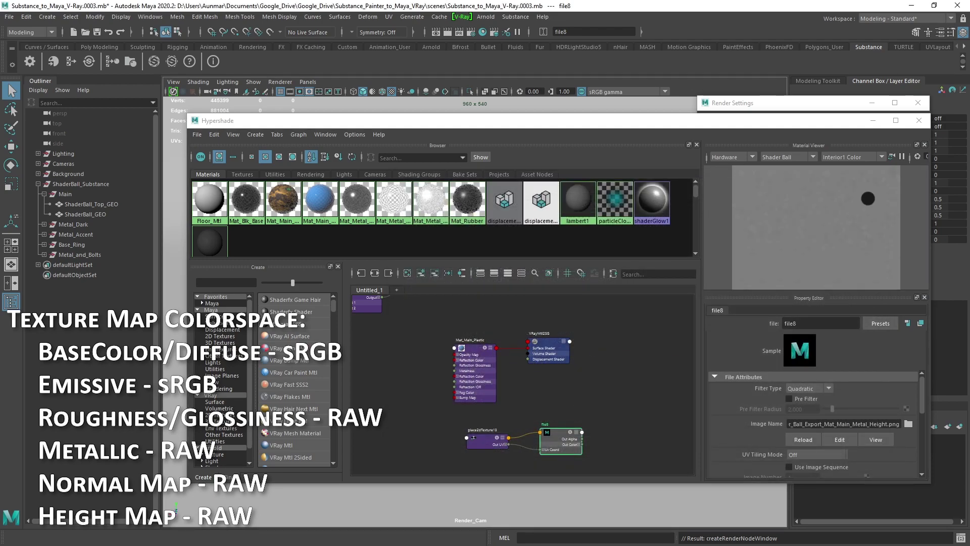
Step: Select Mat_Main_Plastic with its VRayMtl2SG shading group and graph their networks to include the displacement nodes
left_click(486, 369)
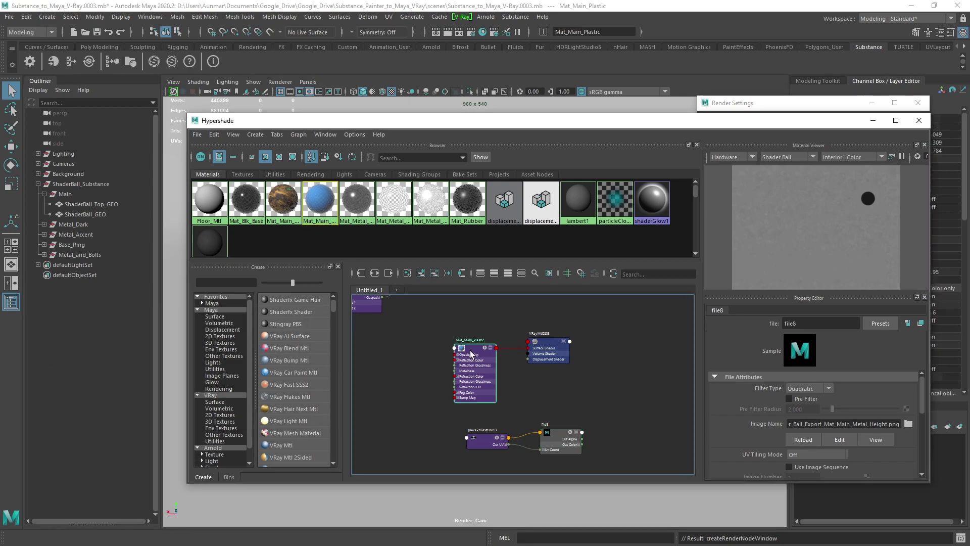
left_click(547, 348, "shift")
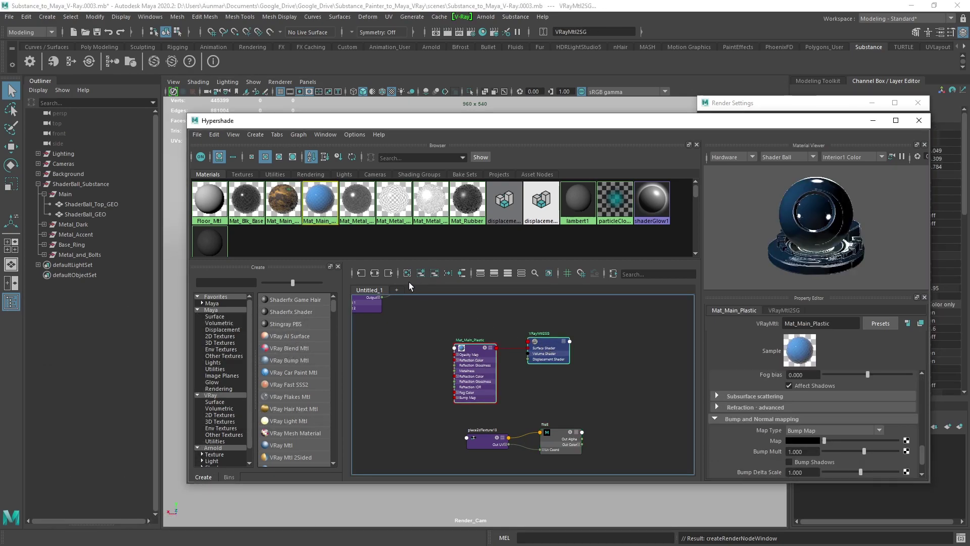
left_click(374, 276)
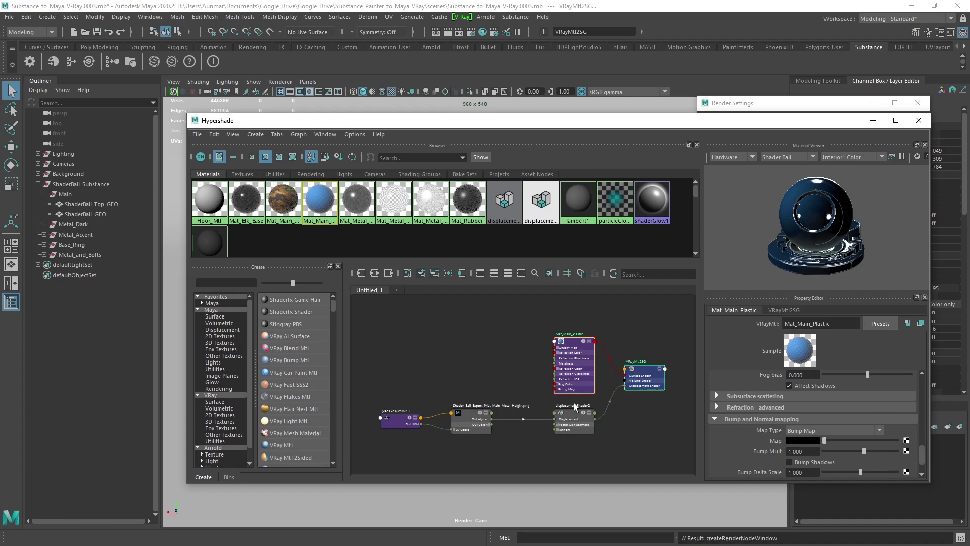
Step: Examine the height texture, displacementShader2 and VRayMtl2SG connections in the Mat_Main_Plastic network
left_click(378, 375)
left_click_drag(375, 392, 499, 461)
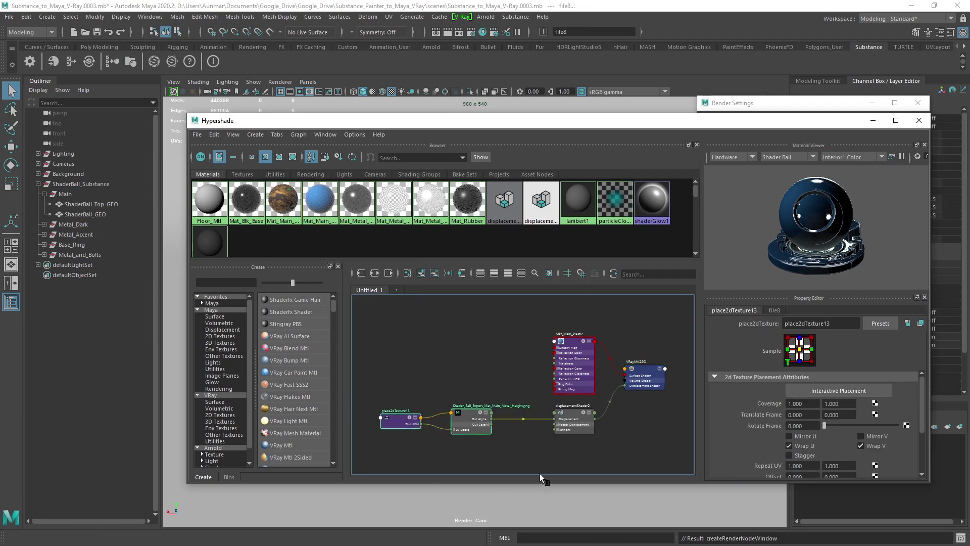
middle_click_drag(576, 461, 454, 410, "alt")
left_click(526, 396)
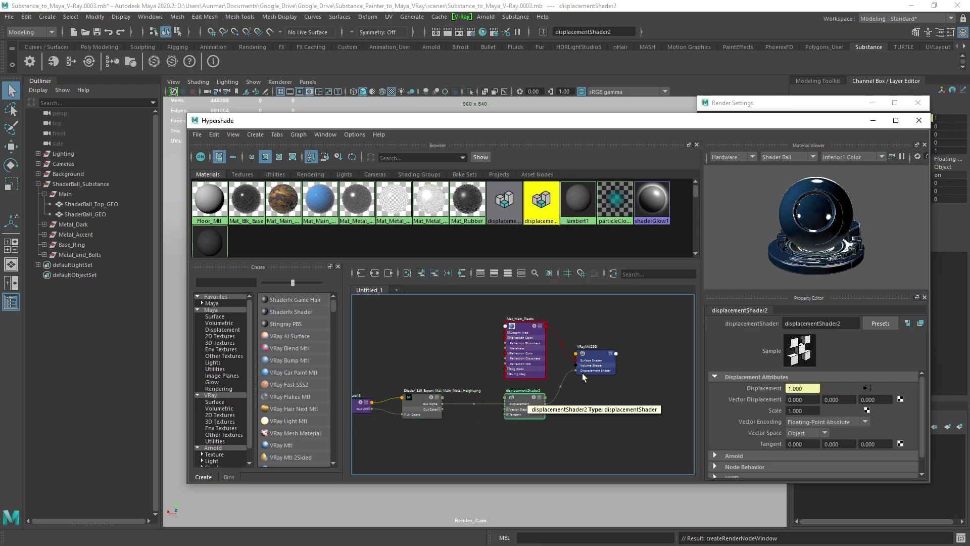
left_click(603, 357)
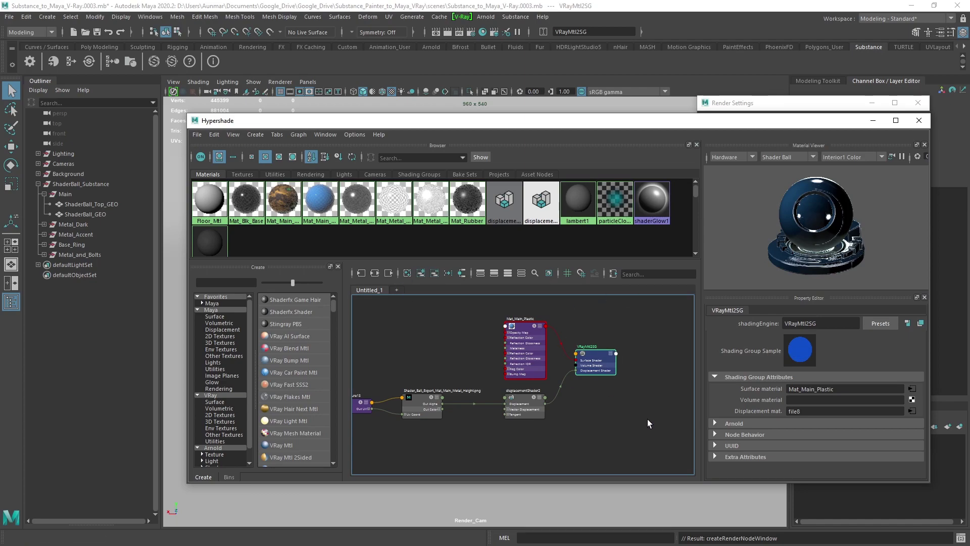
scroll(665, 393, "down", 8)
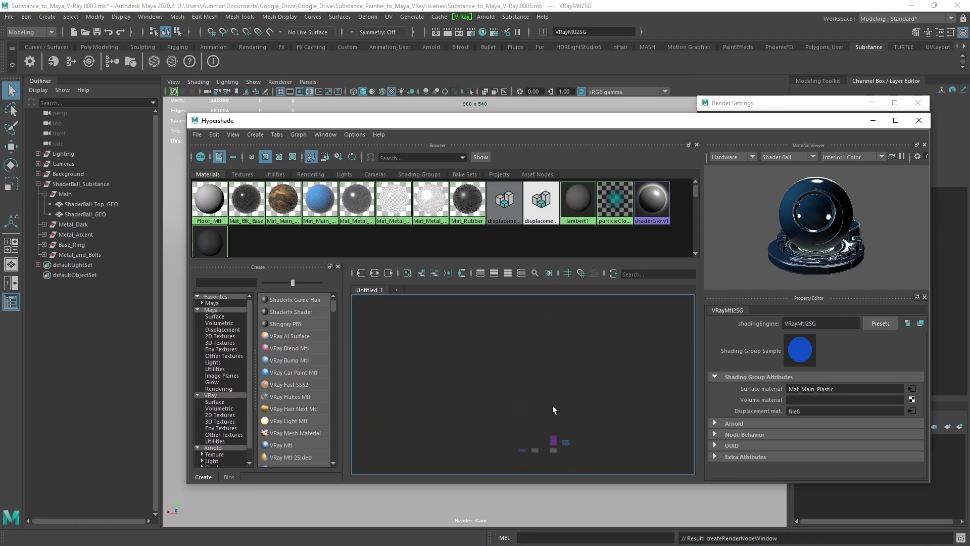
Step: Graph the Mat_Main_Metal_Subs network and check the color space of its Normal texture
left_click(283, 200)
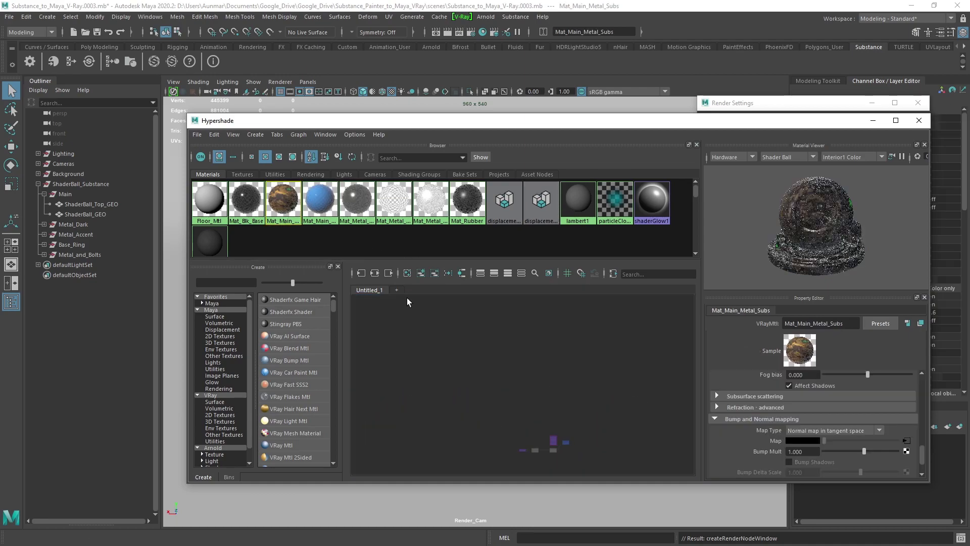
left_click(375, 274)
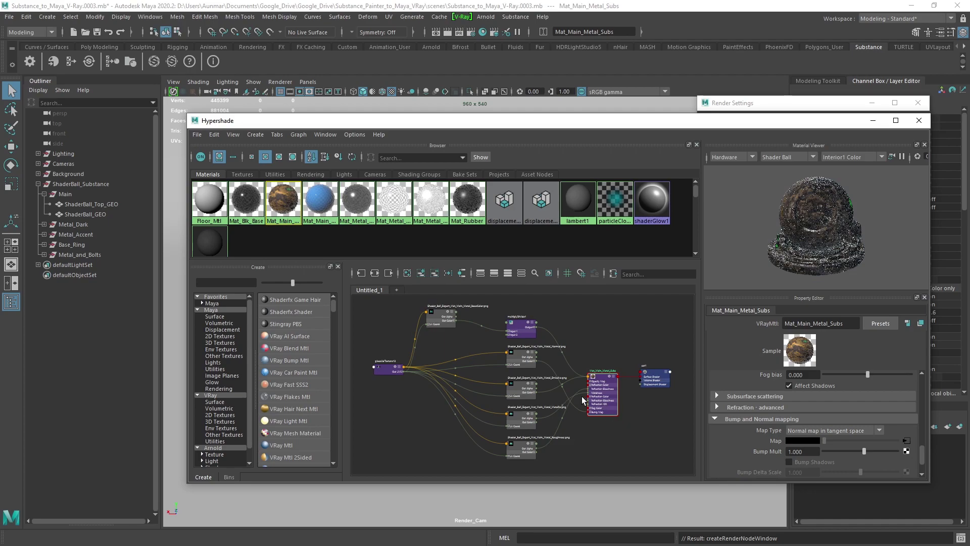
scroll(562, 377, "up", 4)
scroll(578, 364, "down", 4)
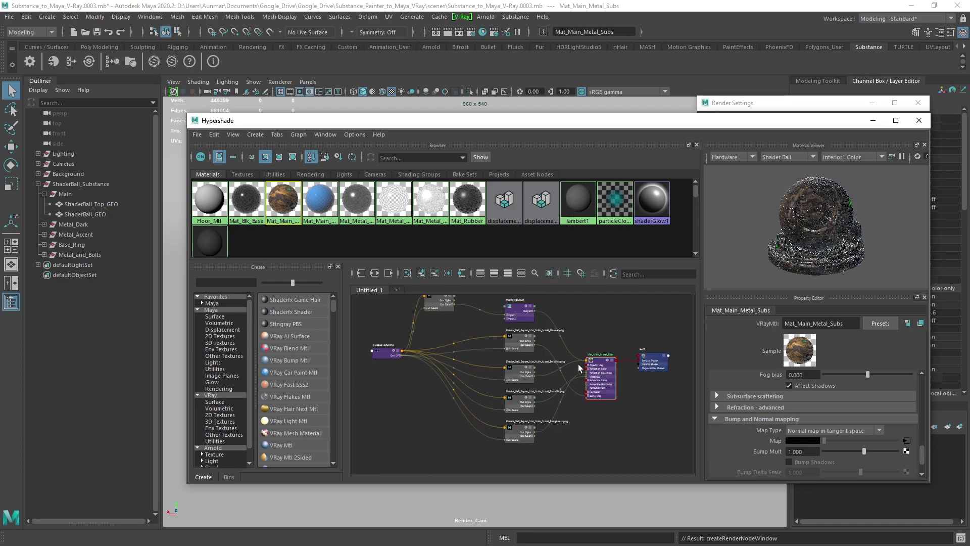
left_click(517, 344)
scroll(785, 437, "down", 3)
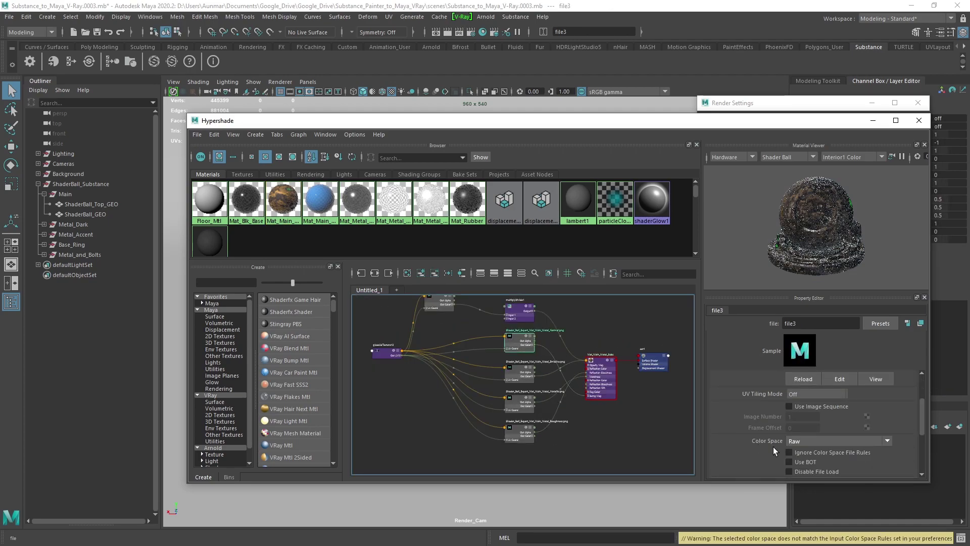
scroll(553, 350, "up", 2)
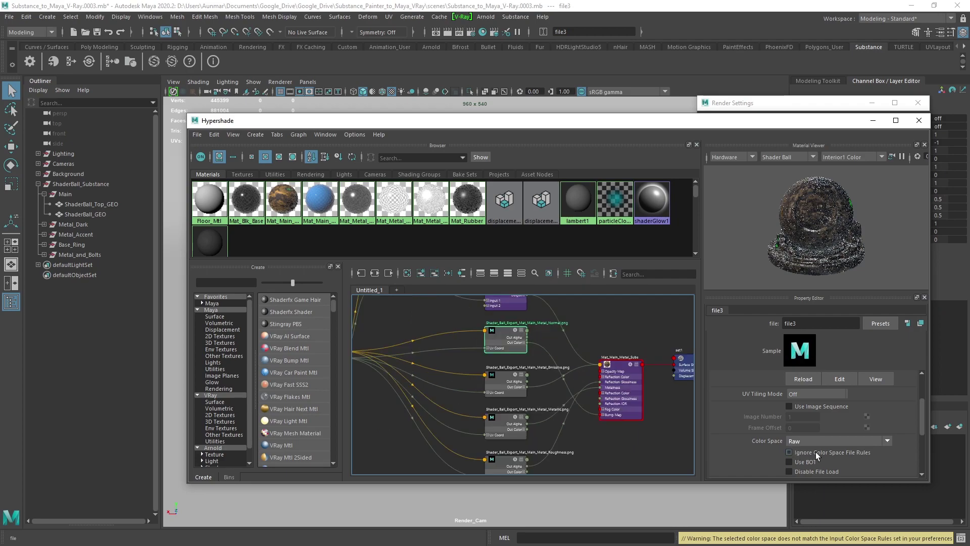
Step: Check the color space of the Main_Metal Emissive, BaseColor, Metallic and Roughness textures
left_click(500, 380)
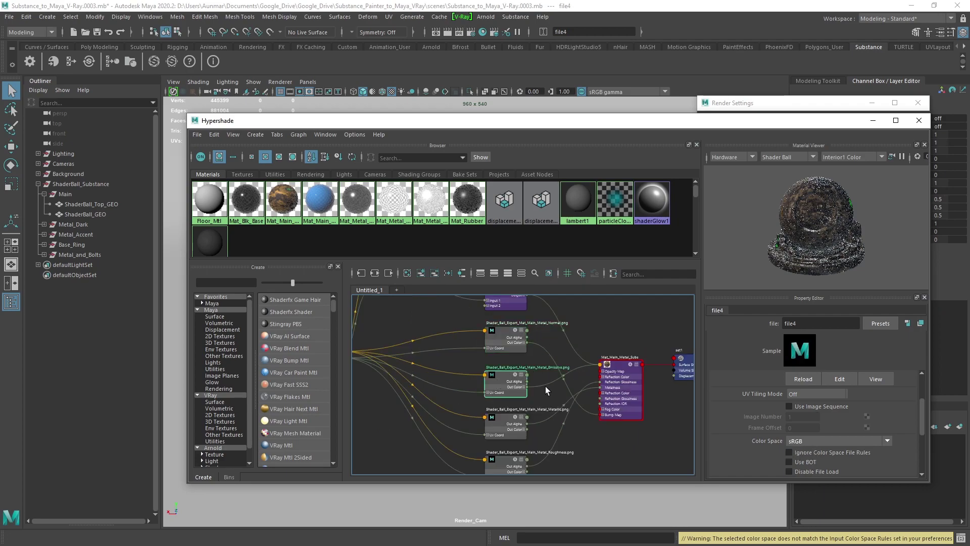
scroll(505, 425, "down", 2)
left_click(440, 364)
scroll(619, 423, "up", 3)
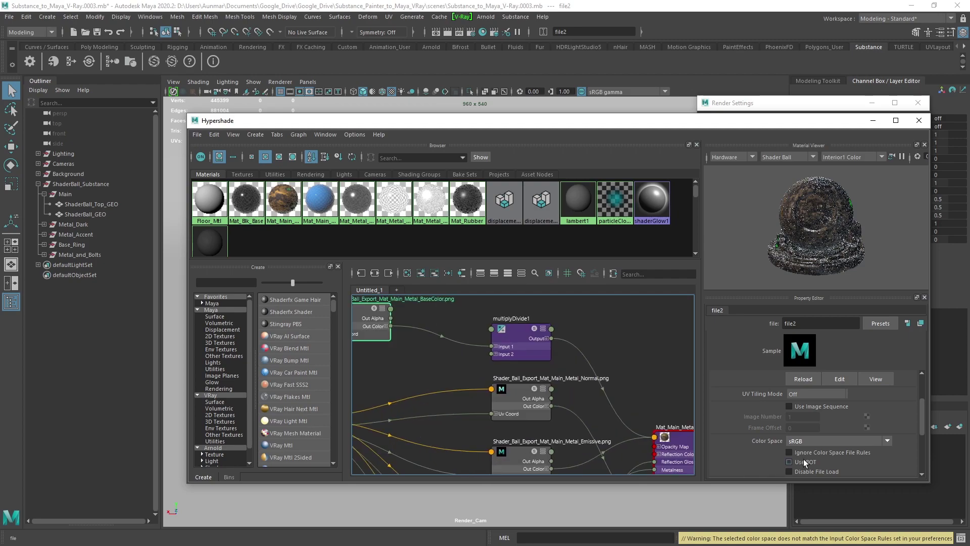
scroll(607, 410, "down", 2)
scroll(489, 357, "up", 2)
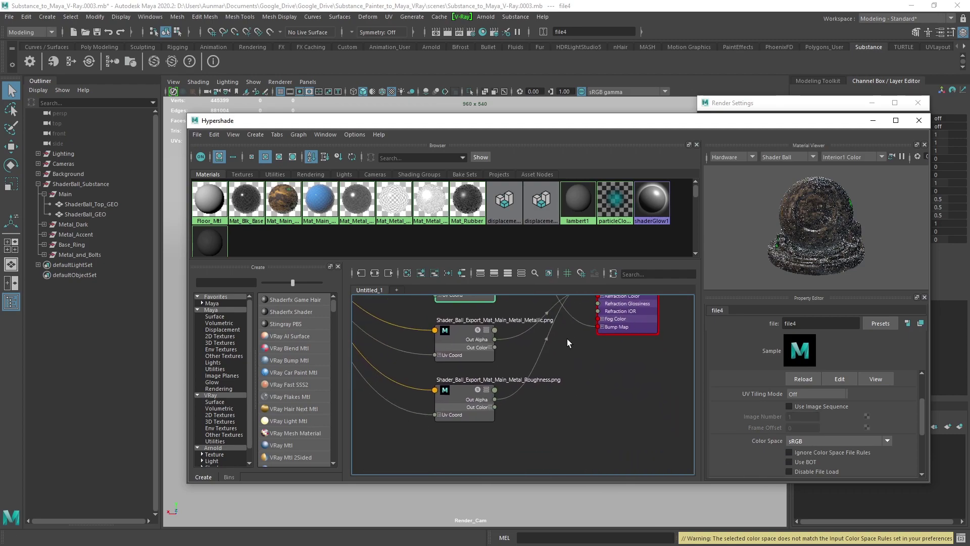
left_click(465, 336)
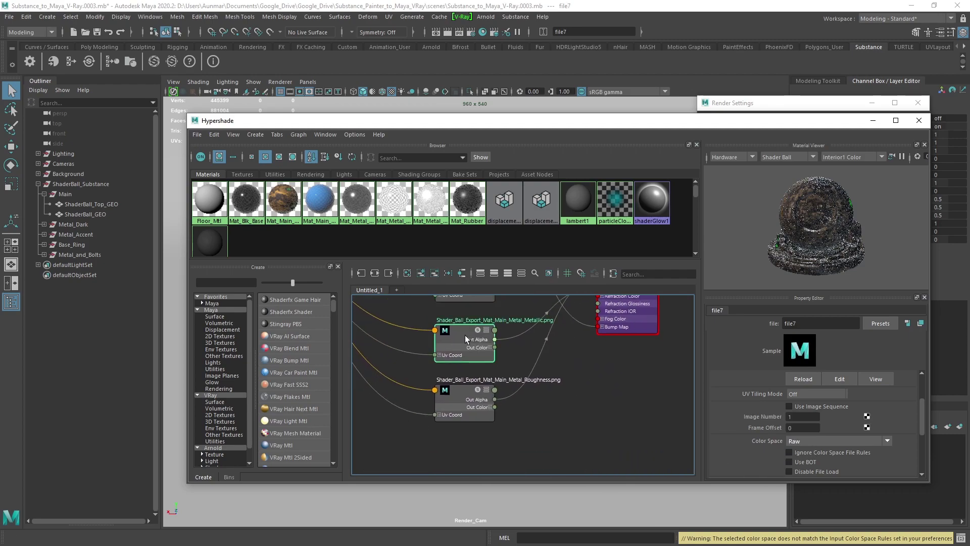
left_click(444, 391)
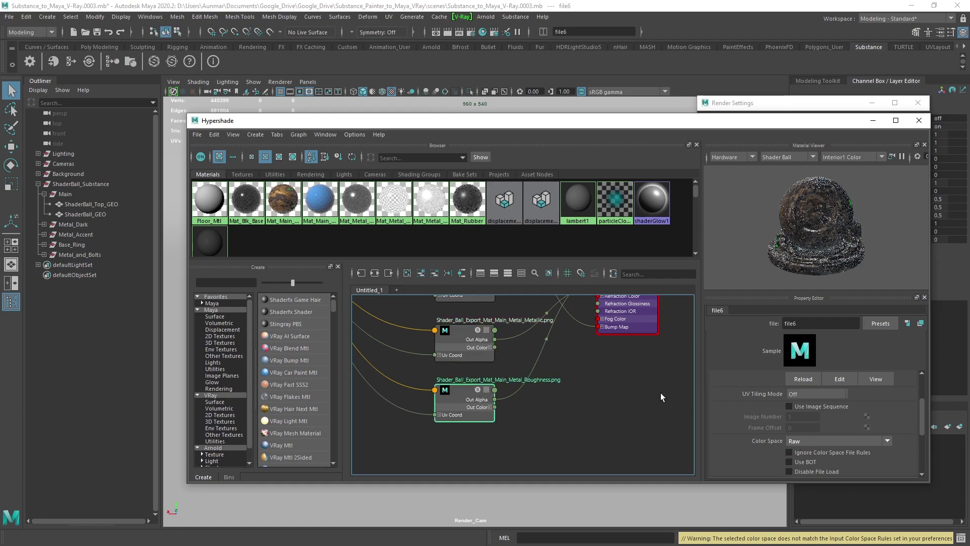
scroll(659, 393, "down", 4)
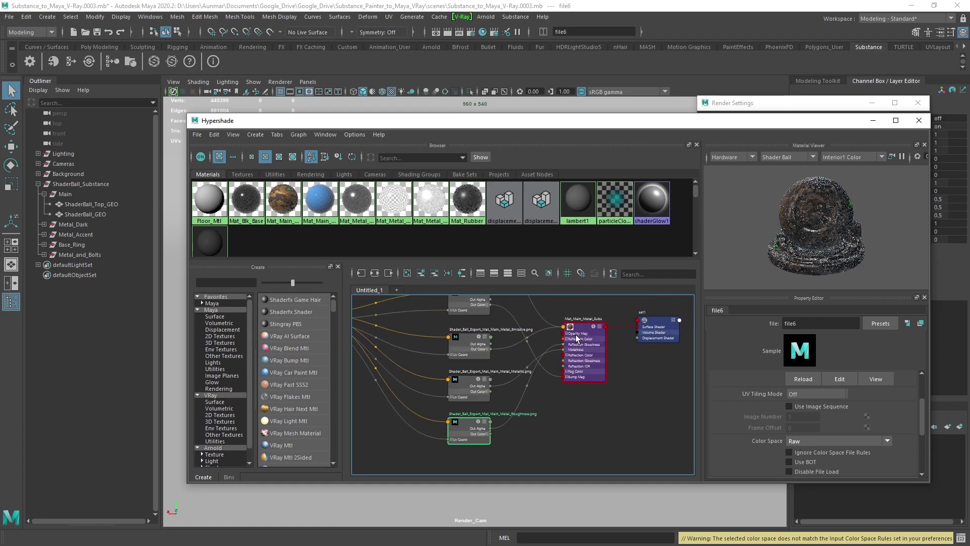
Step: Examine the Bump and Normal mapping settings of Mat_Main_Metal_Subs
left_click(583, 327)
scroll(811, 438, "down", 2)
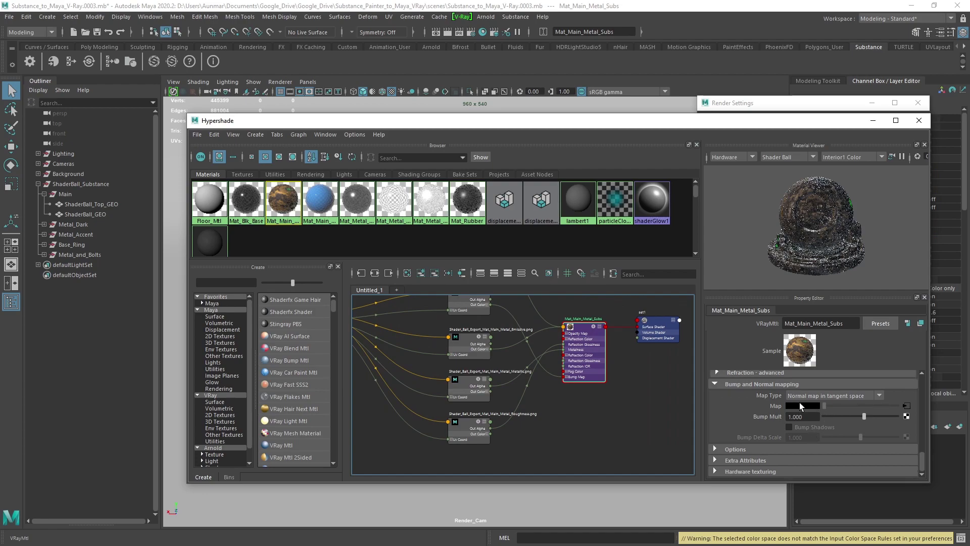
middle_click_drag(526, 404, 485, 414)
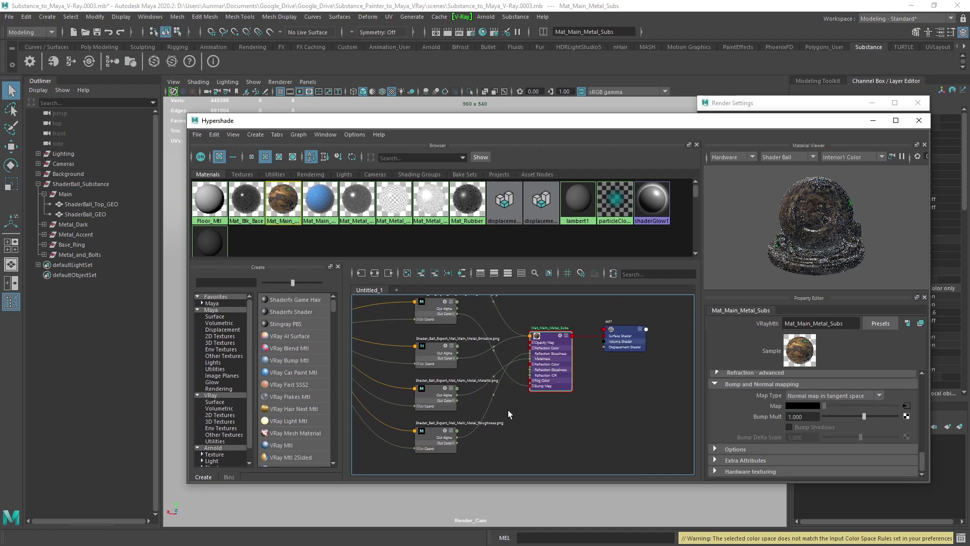
scroll(486, 392, "down", 2)
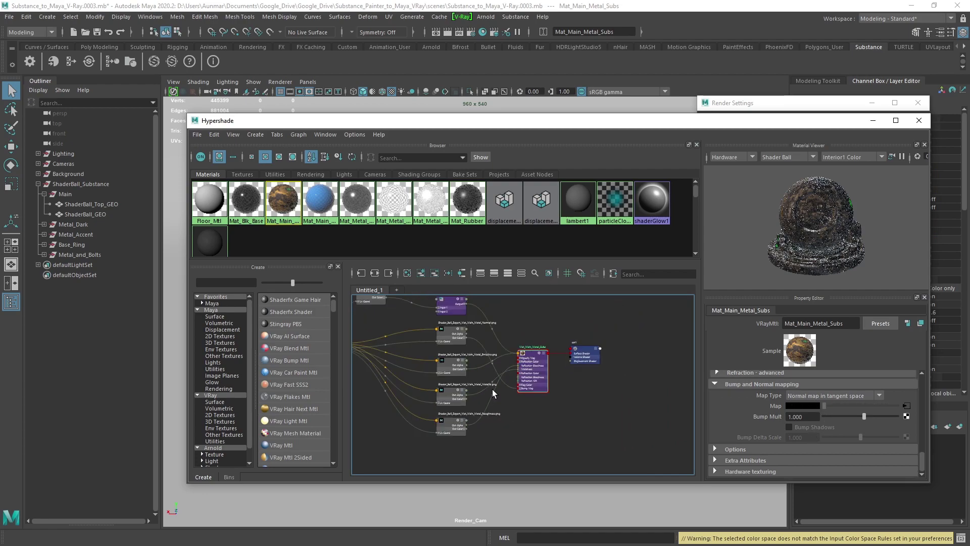
Step: Move the Hypershade window aside to uncover the shader ball and the Render Settings
left_click_drag(458, 122, 571, 131)
scroll(692, 443, "down", 2)
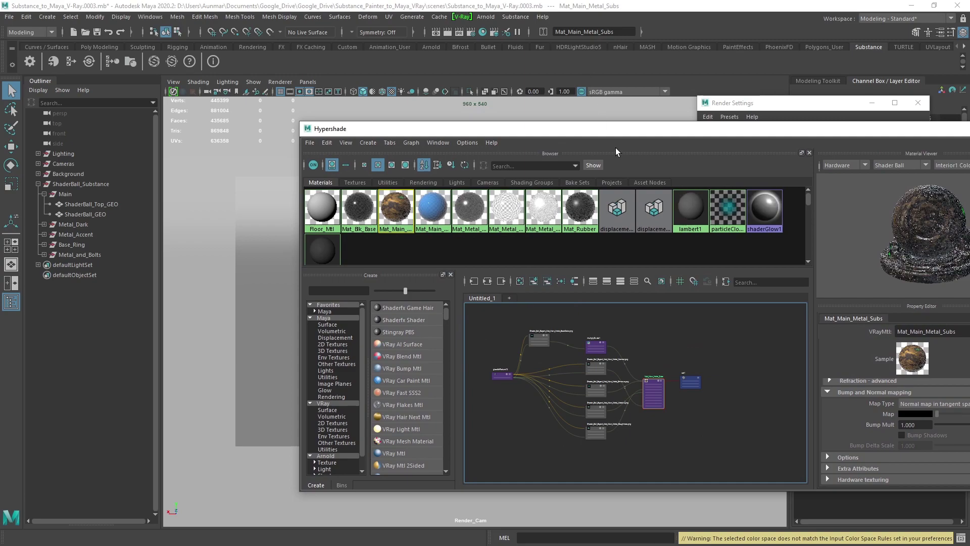
left_click_drag(606, 128, 909, 166)
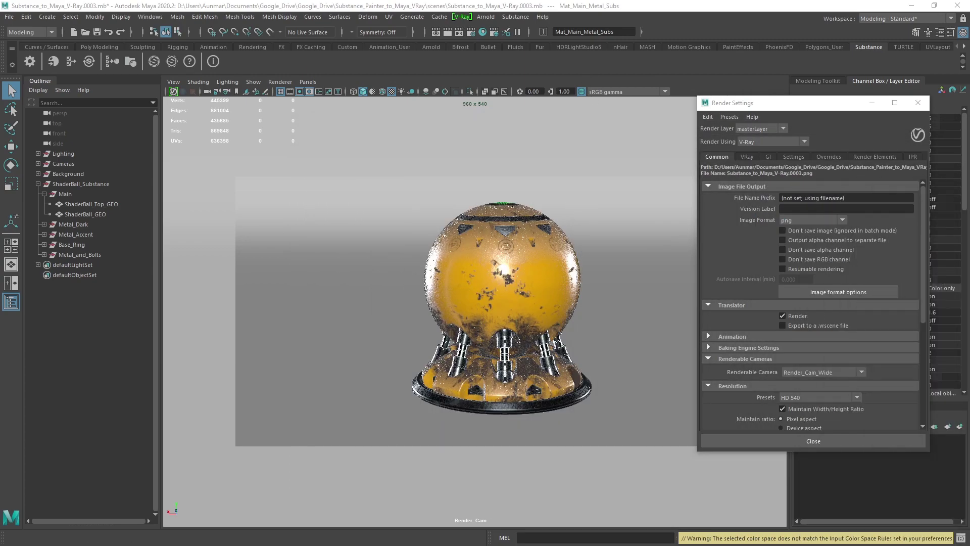
Step: Open the Substance Apply Workflow to Image Maps dialog and set the workflow to Vray Next
left_click(115, 62)
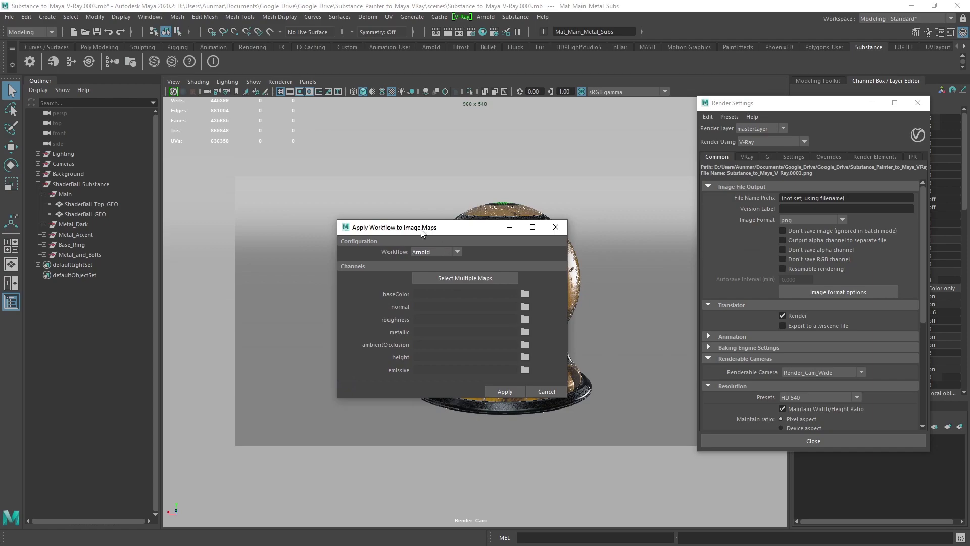
left_click(423, 251)
left_click(427, 286)
Step: Load the Blk_Base BaseColor, Height, Metallic, Normal and Roughness maps from sourceimages and apply the Vray Next workflow to them
left_click(476, 280)
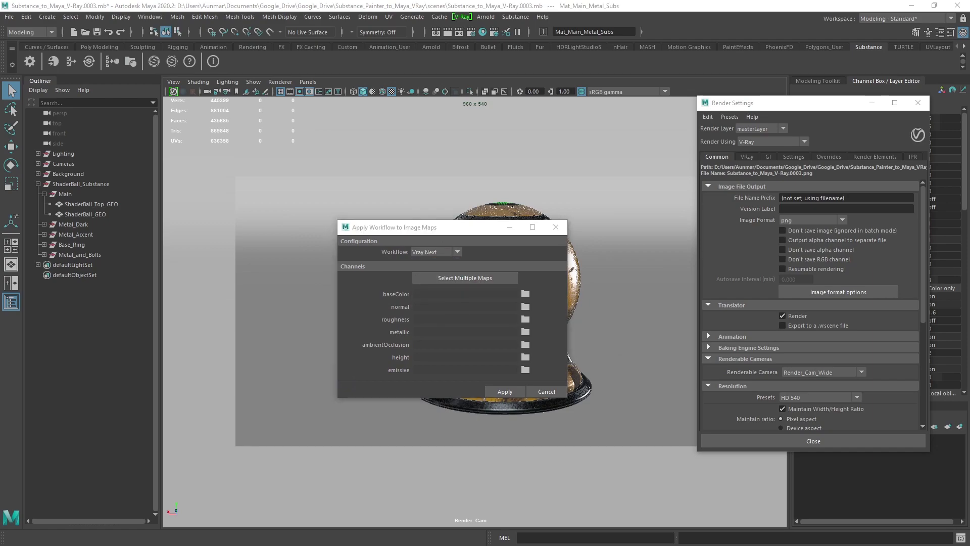
left_click(578, 277)
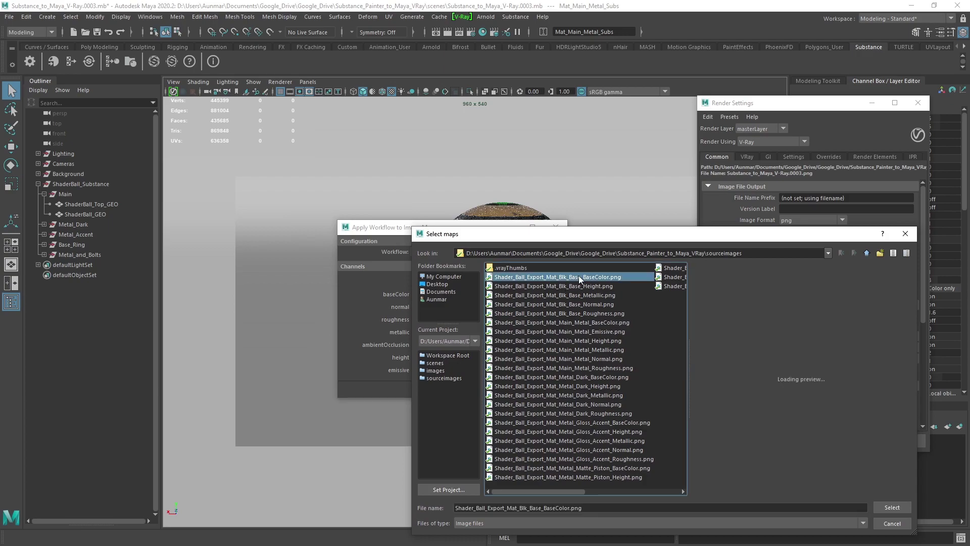
left_click(594, 313, "shift")
left_click_drag(651, 238, 603, 150)
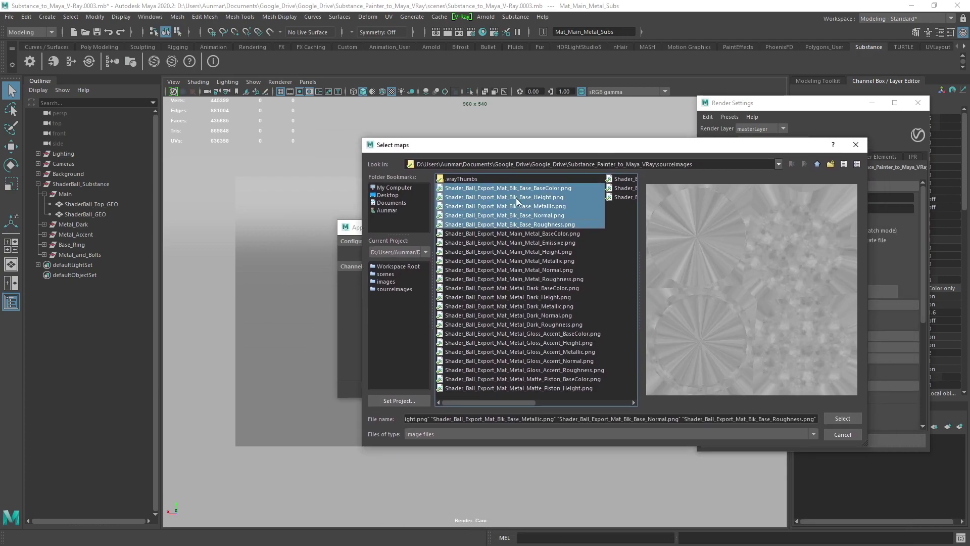
left_click(852, 419)
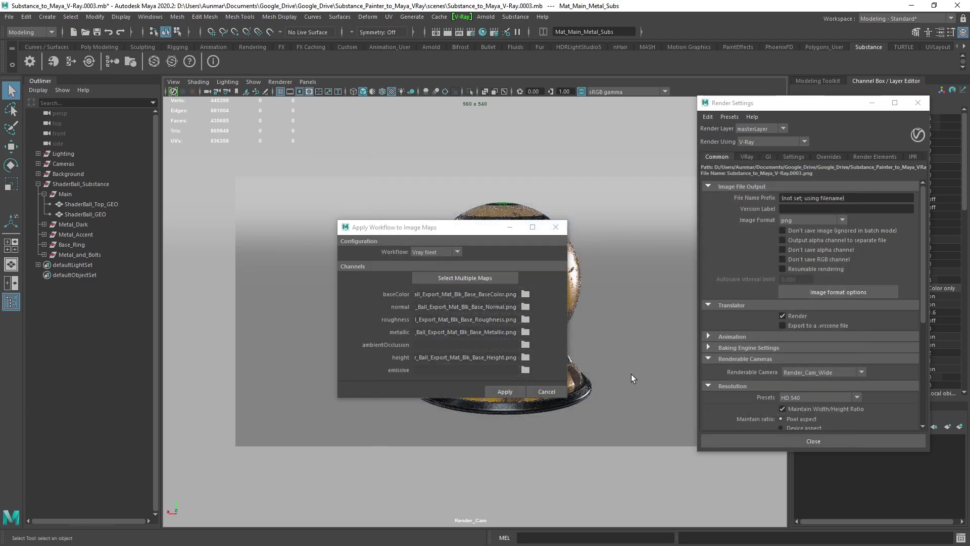
left_click(505, 393)
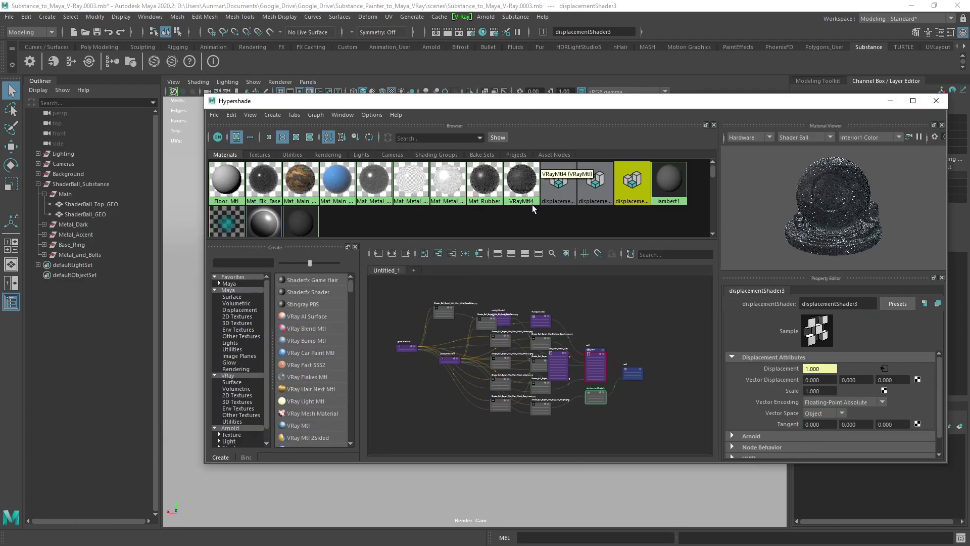
Step: Rename the newly generated V-Ray material to Mat_Base_Subs
left_click(507, 185)
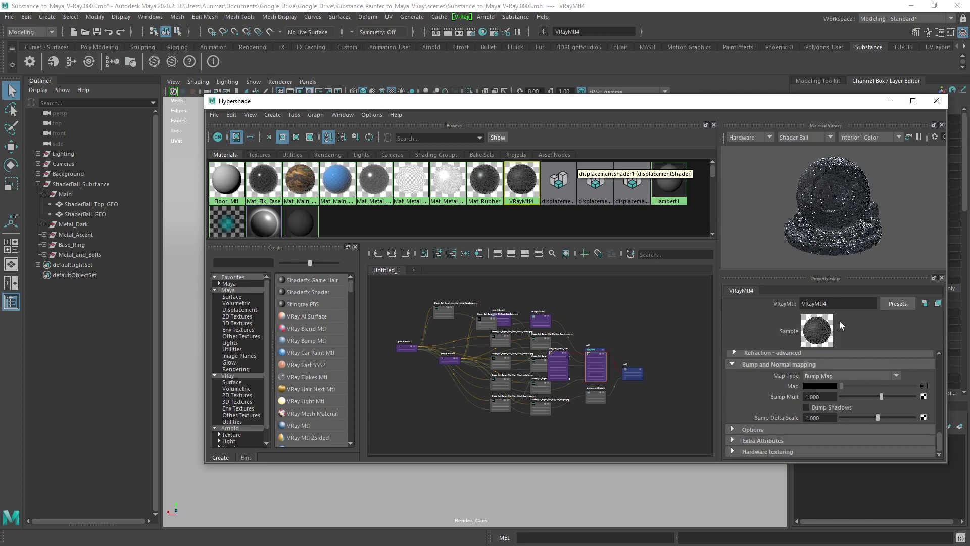
left_click(827, 304)
key("ctrl+a")
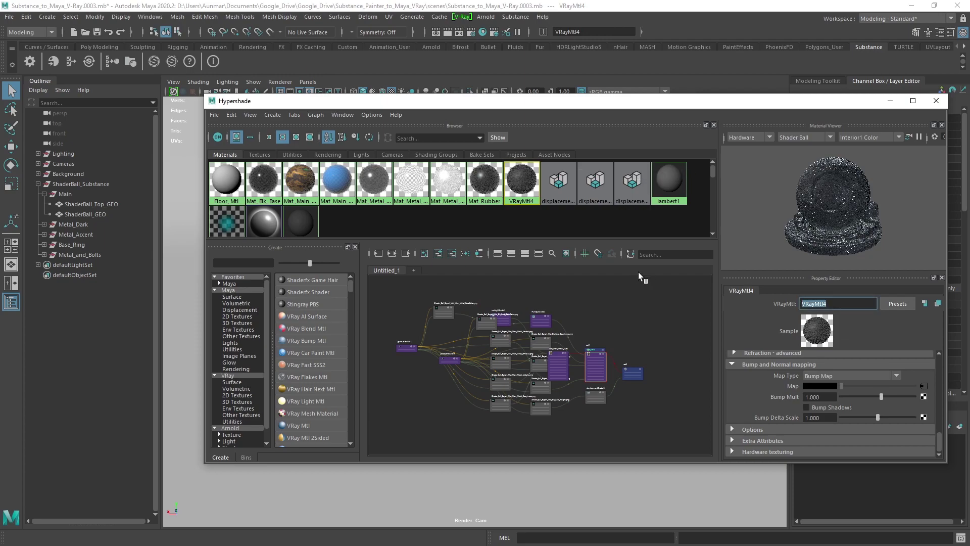
type("Mat_Base_Subs")
key("Return")
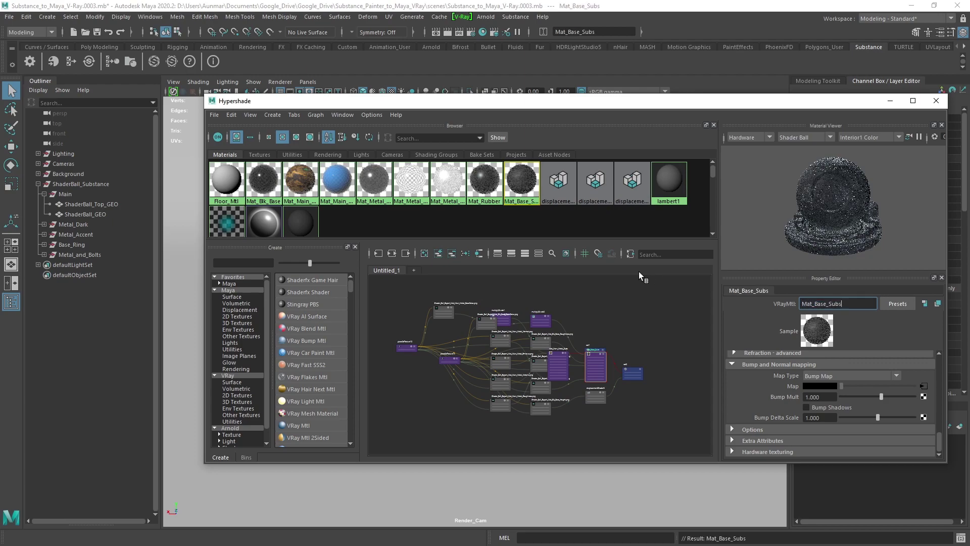
Step: Select the objects that use Mat_Blk_Base and assign Mat_Base_Subs to them
right_click_drag(266, 181, 314, 185)
left_click_drag(353, 100, 686, 100)
right_click_drag(597, 176, 673, 178)
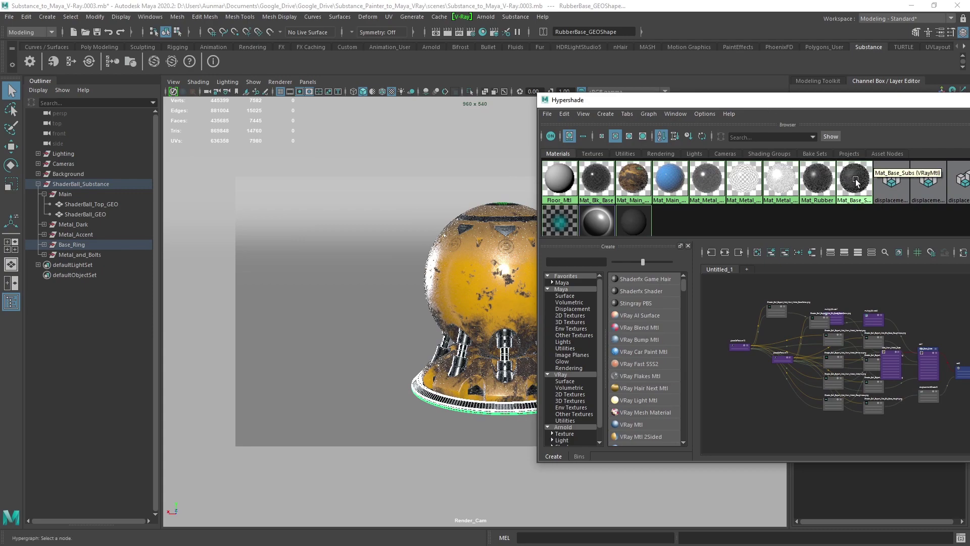
right_click_drag(839, 179, 839, 147)
Step: Graph the full shading network of Mat_Base_Subs including displacement, and check the color space of its Height, Metallic and Normal textures
left_click_drag(848, 105, 541, 78)
left_click(551, 160)
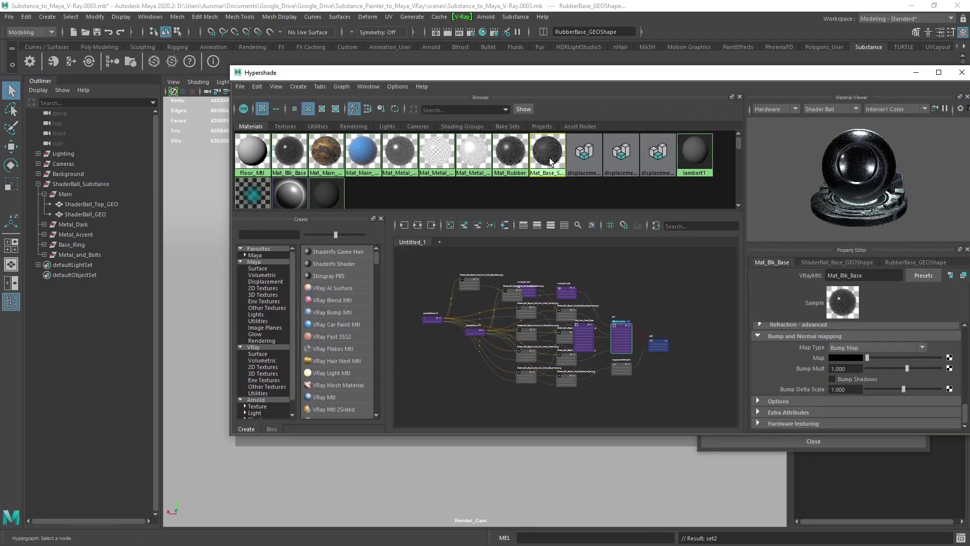
left_click(418, 226)
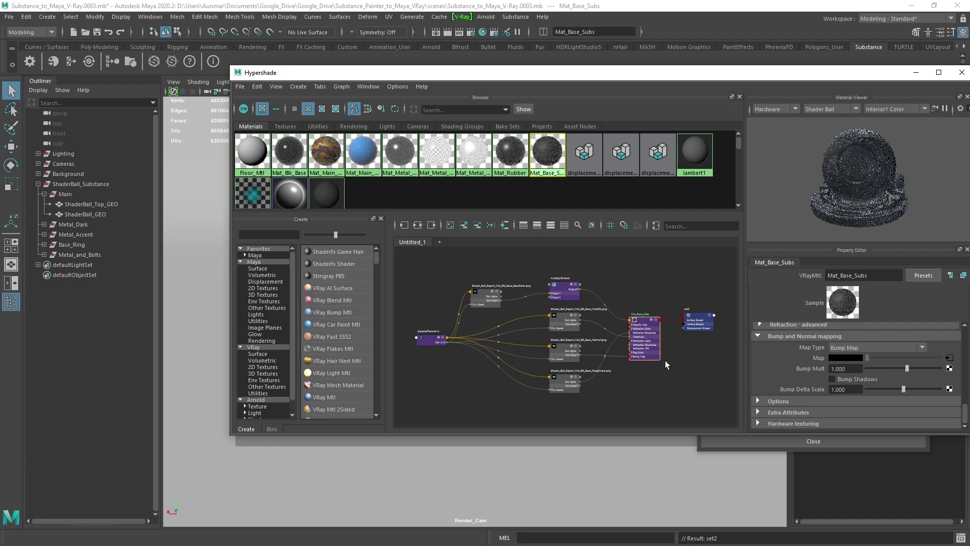
left_click(692, 319)
left_click(431, 225)
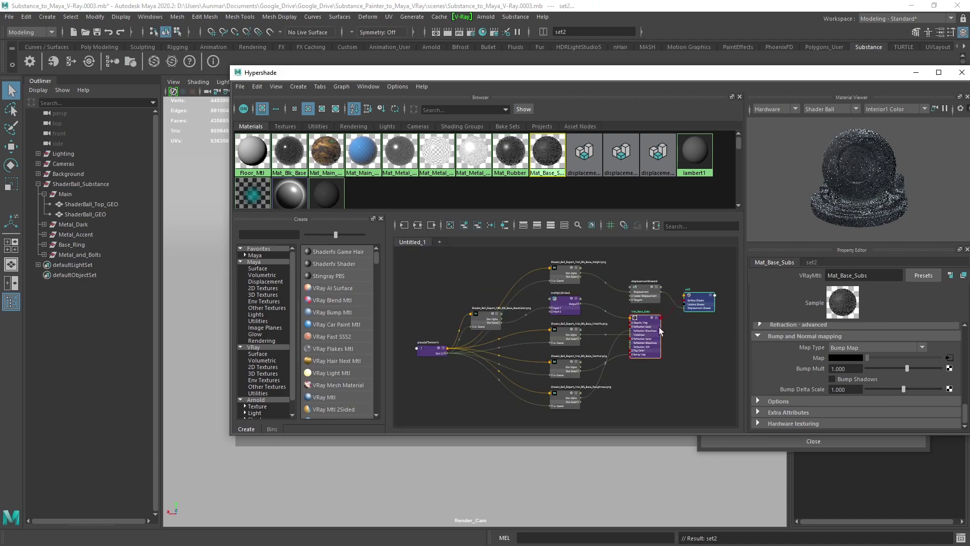
left_click(559, 272)
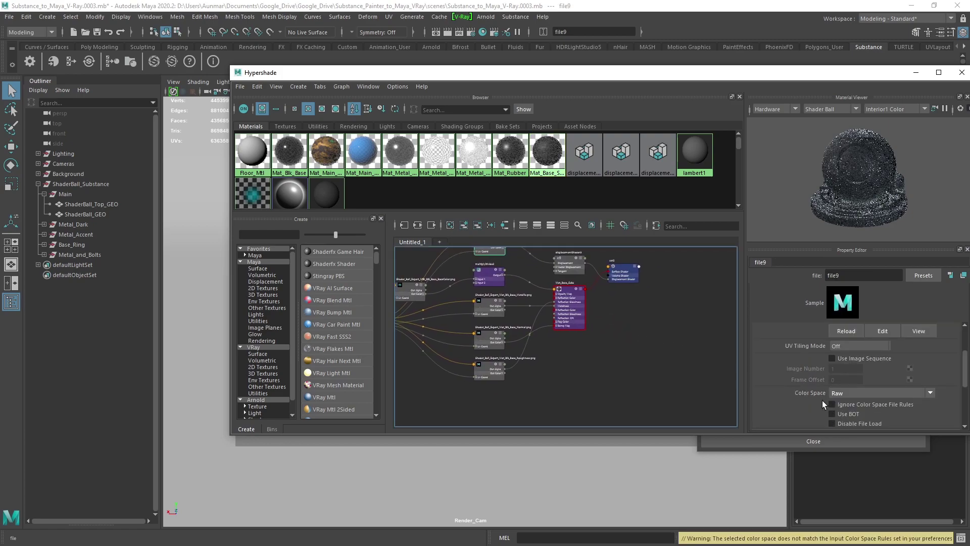
left_click(495, 310)
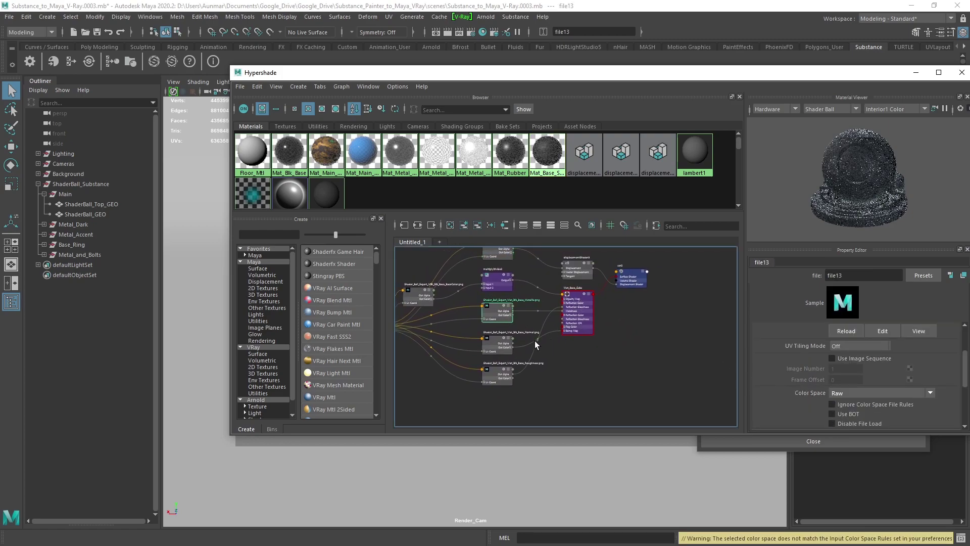
left_click(498, 345)
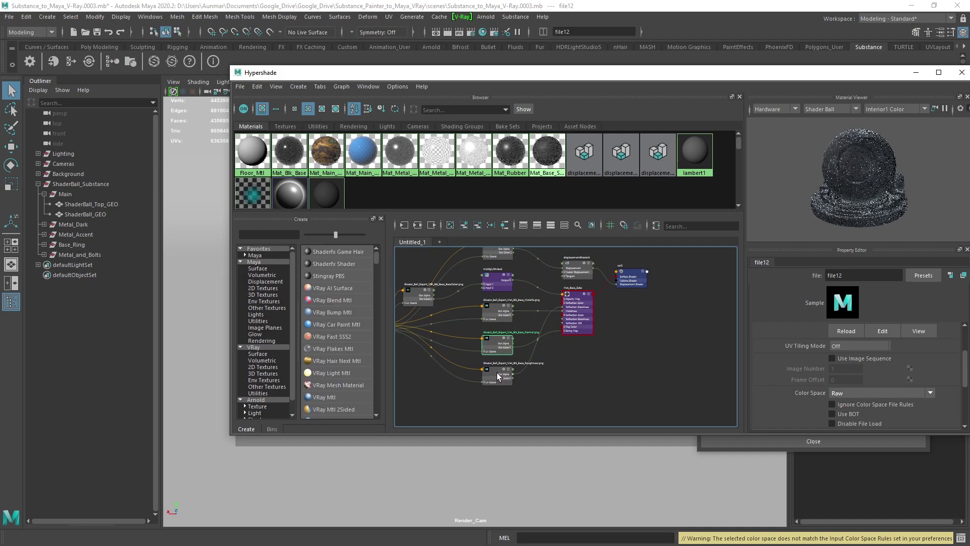
Step: Change the Map Type in the Bump and Normal mapping settings of Mat_Base_Subs
left_click(576, 303)
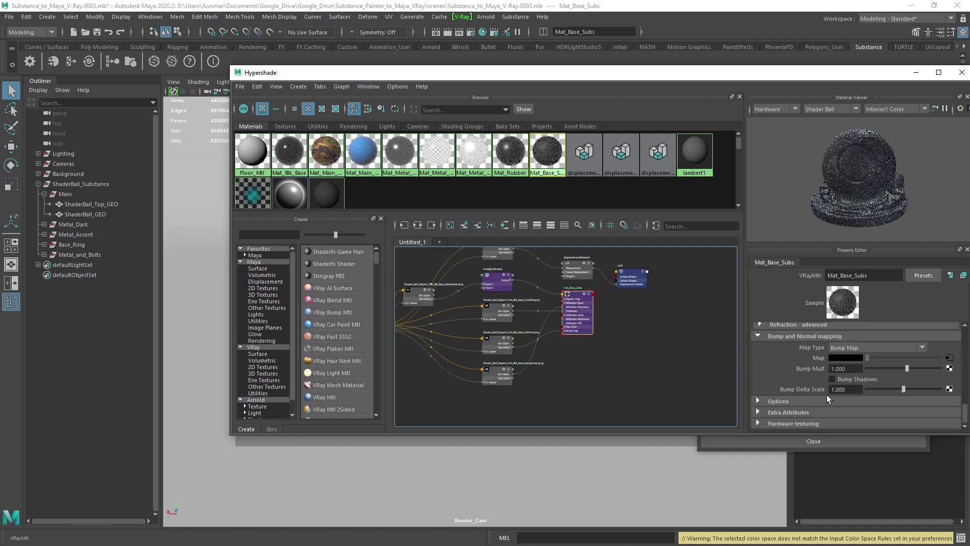
left_click(847, 347)
left_click(849, 364)
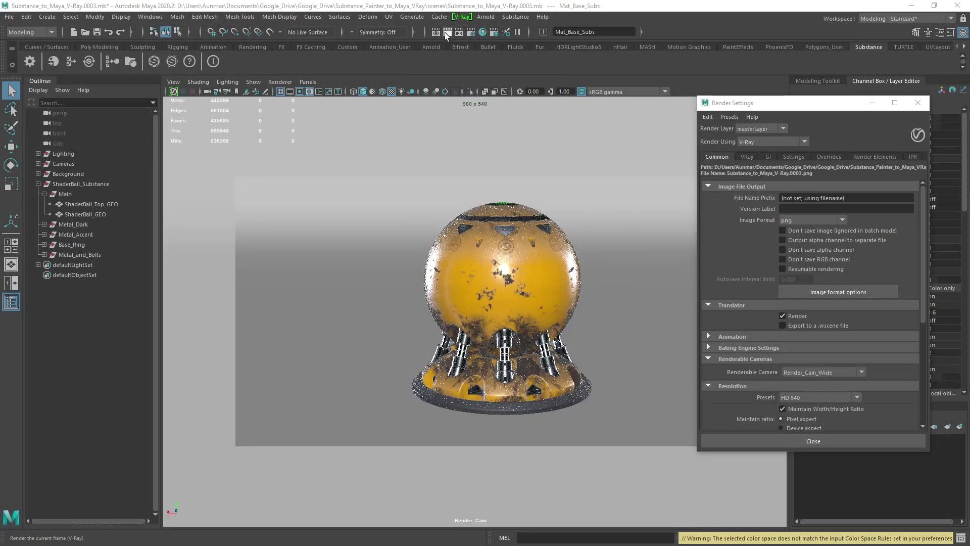
Step: Render the current frame with V-Ray, stop the render once the shader ball is readable, and move the frame buffer aside
left_click(447, 33)
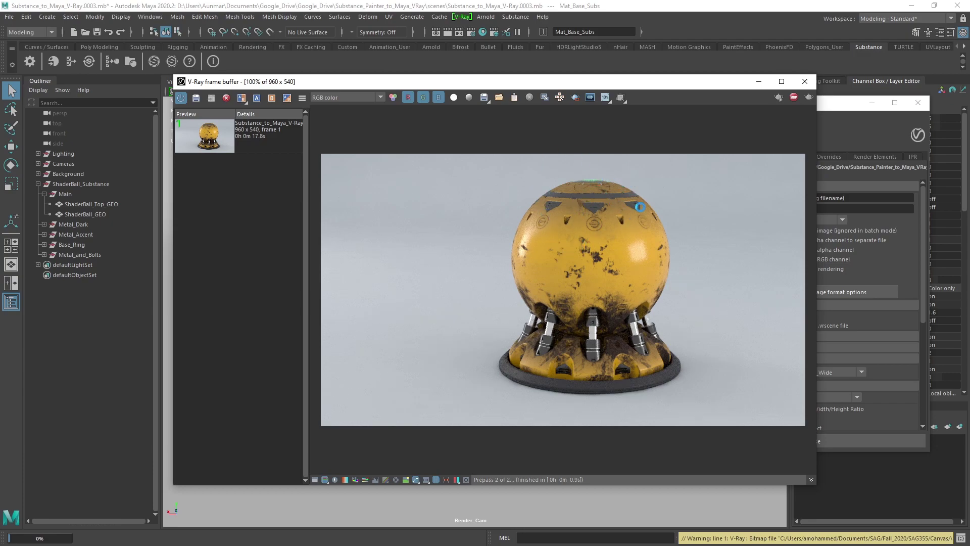
left_click(794, 97)
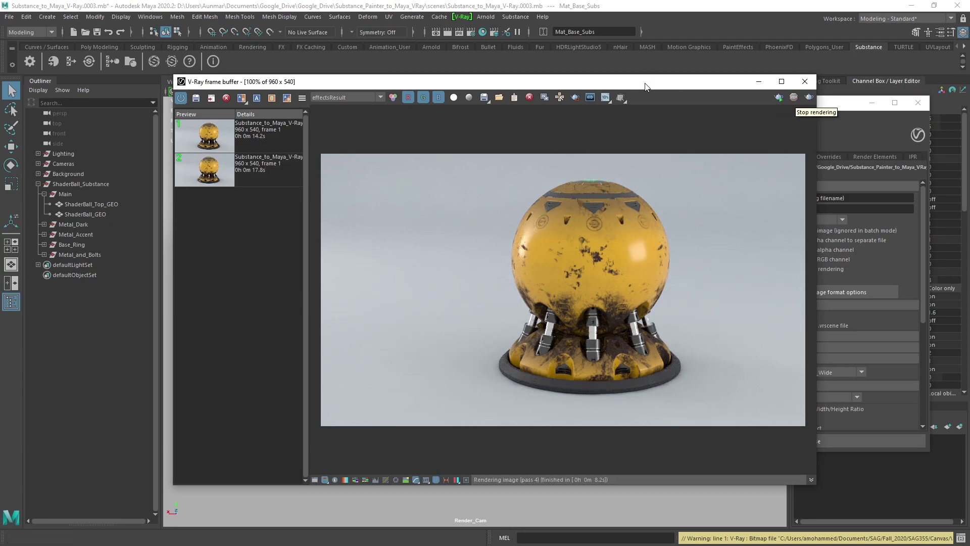
left_click_drag(249, 82, 909, 224)
Step: Orbit the render camera to a higher angle on the shader ball, render the new view and stop it early
left_click_drag(508, 251, 523, 260, "alt")
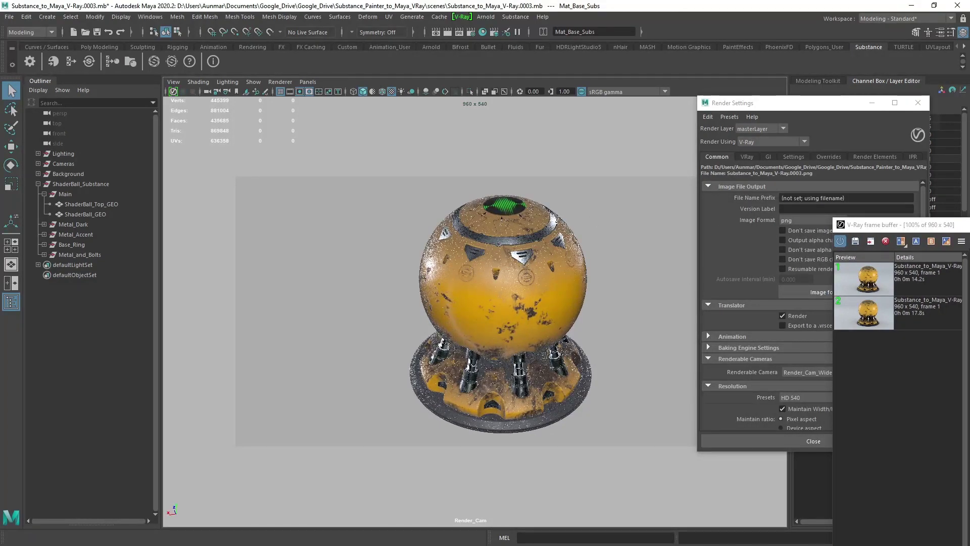
left_click_drag(859, 224, 532, 120)
left_click(860, 130)
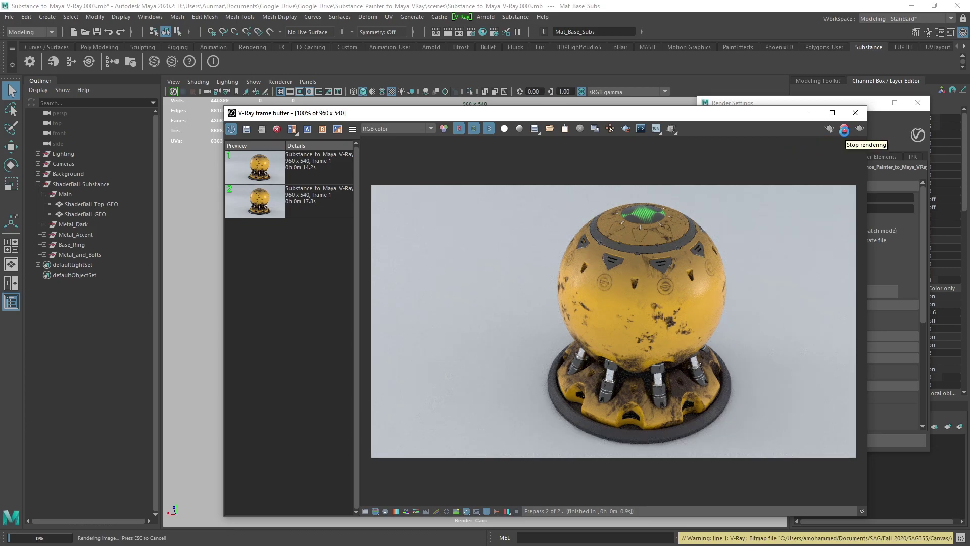
left_click(844, 130)
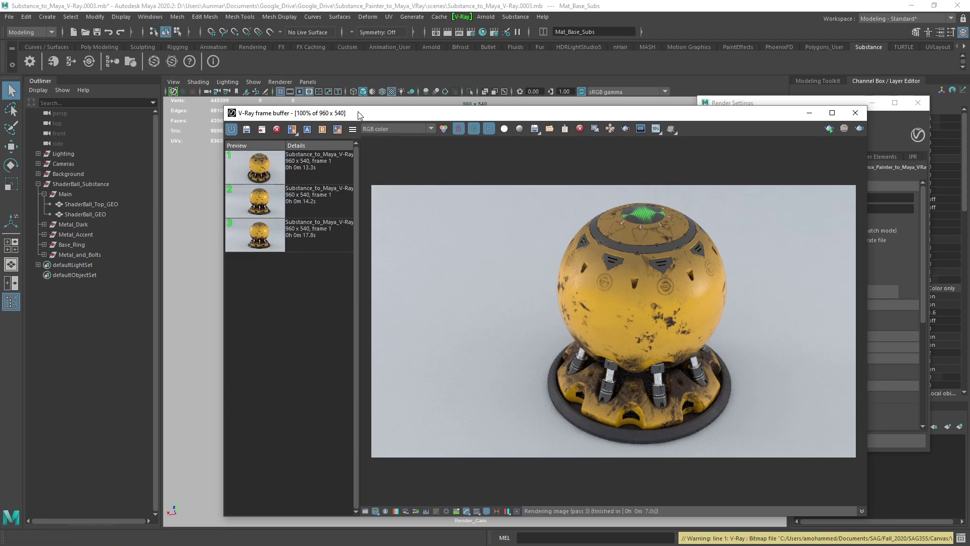
Step: Open the lens effects settings in the V-Ray frame buffer and display the RGB color channel
left_click_drag(361, 113, 332, 56)
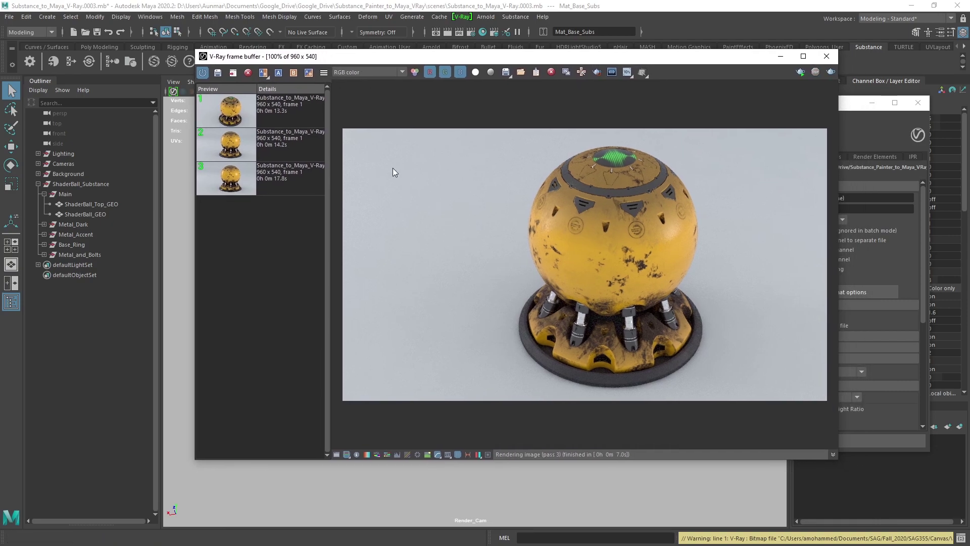
left_click(489, 455)
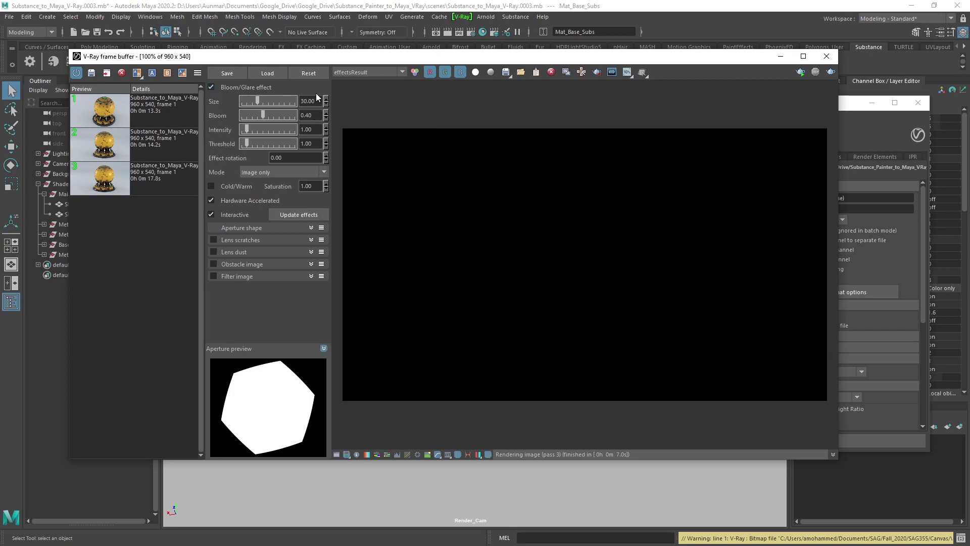
left_click(366, 72)
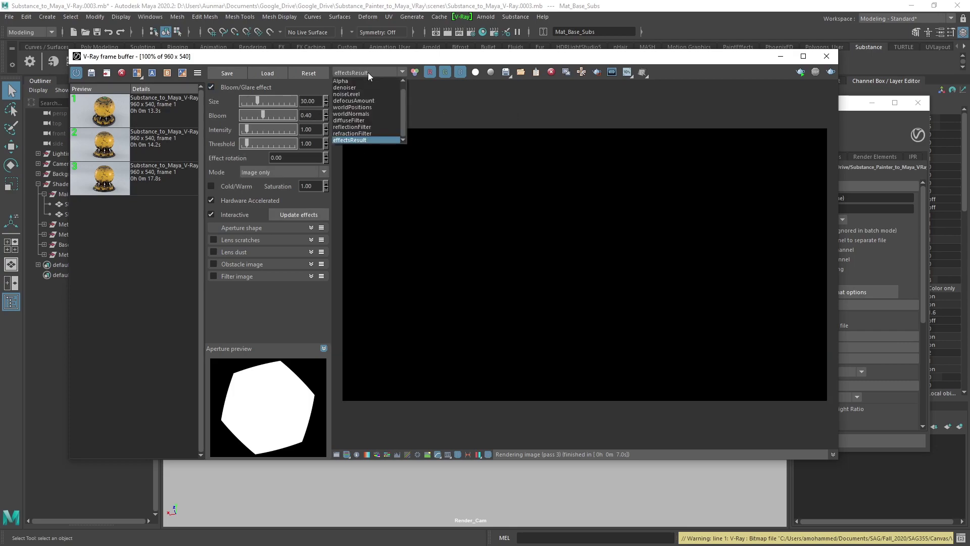
scroll(364, 82, "up", 1)
left_click(362, 81)
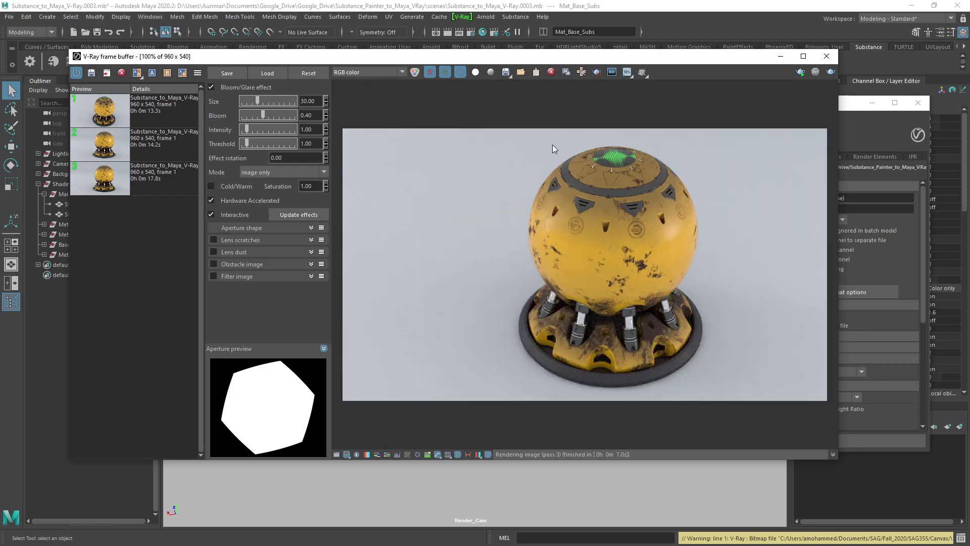
Step: Compare the effectsResult and RGB color channels, and set the Bloom/Glare effect intensity to 4.25
left_click(363, 73)
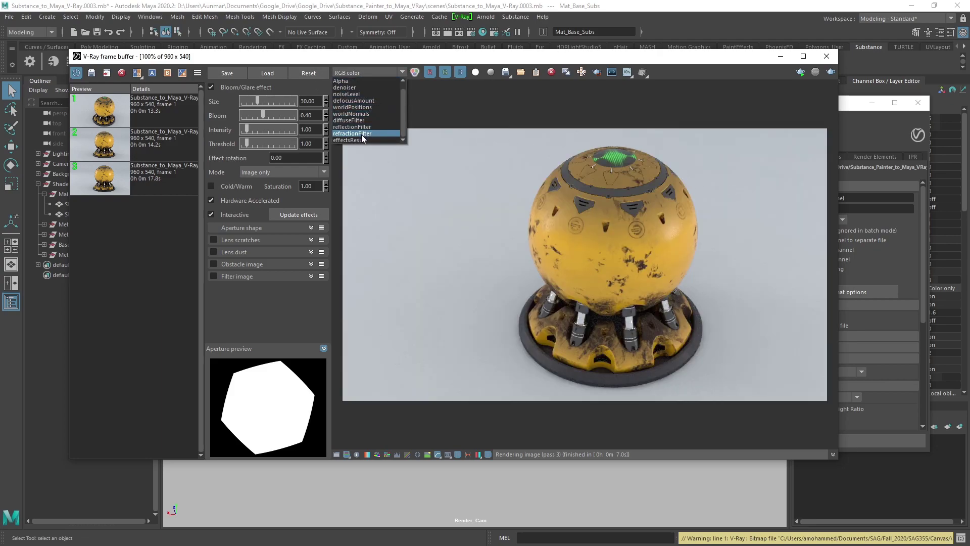
left_click(362, 138)
left_click(353, 71)
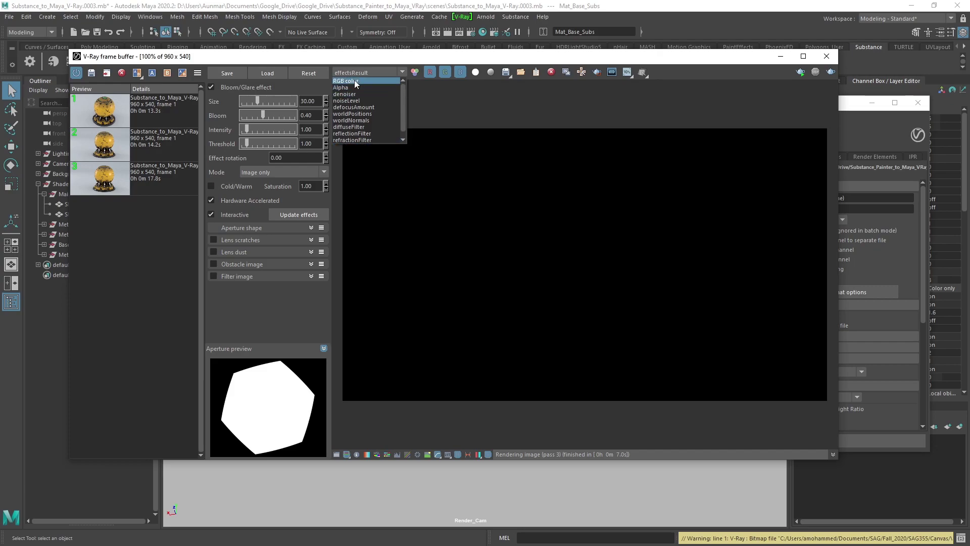
left_click(355, 81)
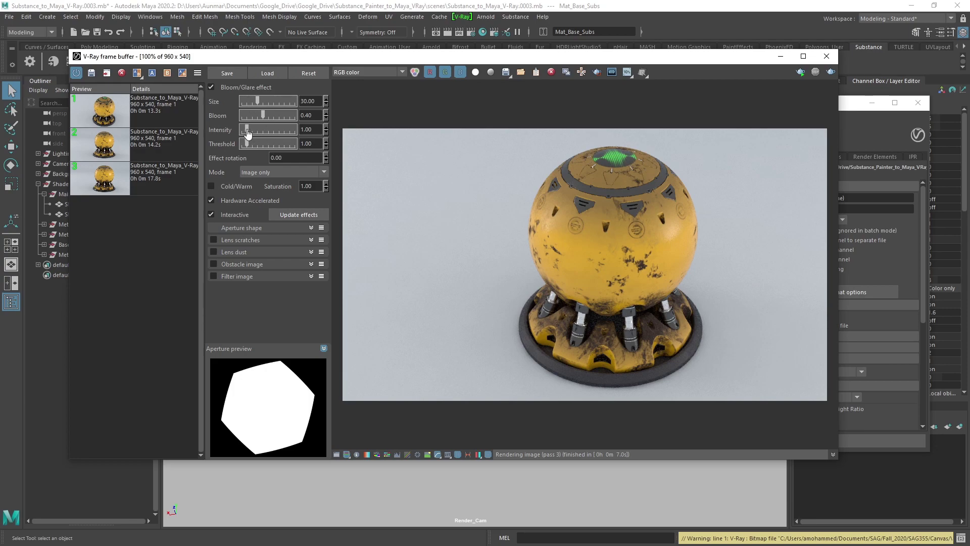
left_click_drag(248, 132, 266, 138)
left_click(338, 72)
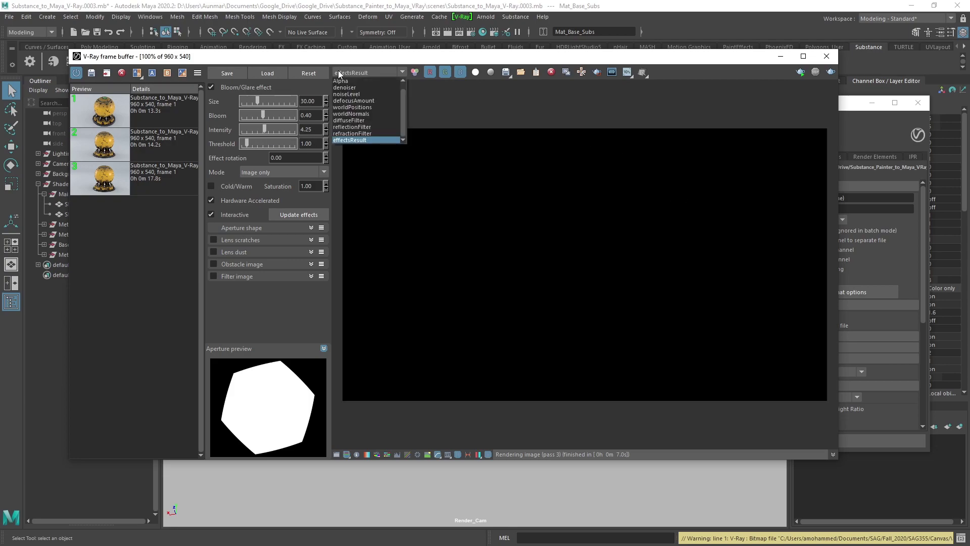
Step: Set the V-Ray image sampler type to Bucket in the Render Settings
left_click(804, 106)
left_click(848, 109)
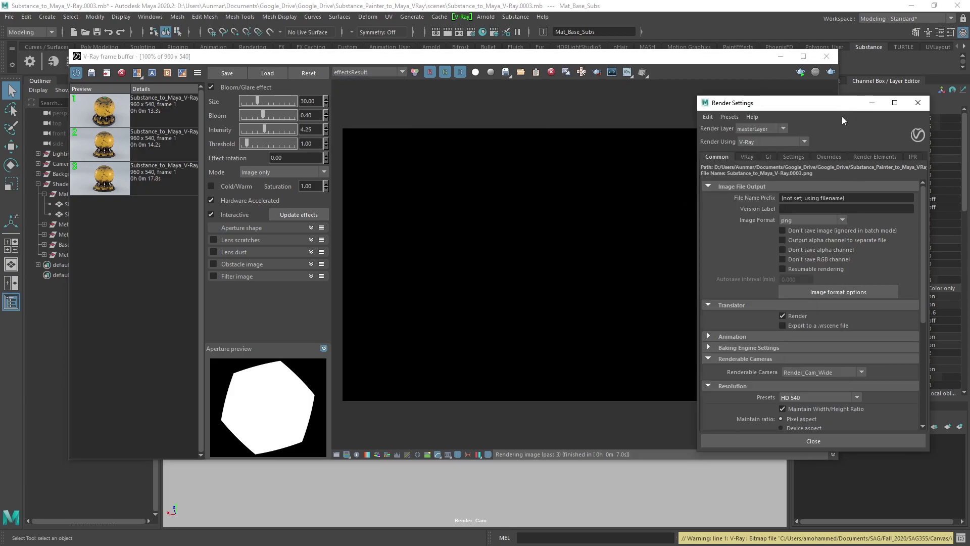
left_click(747, 157)
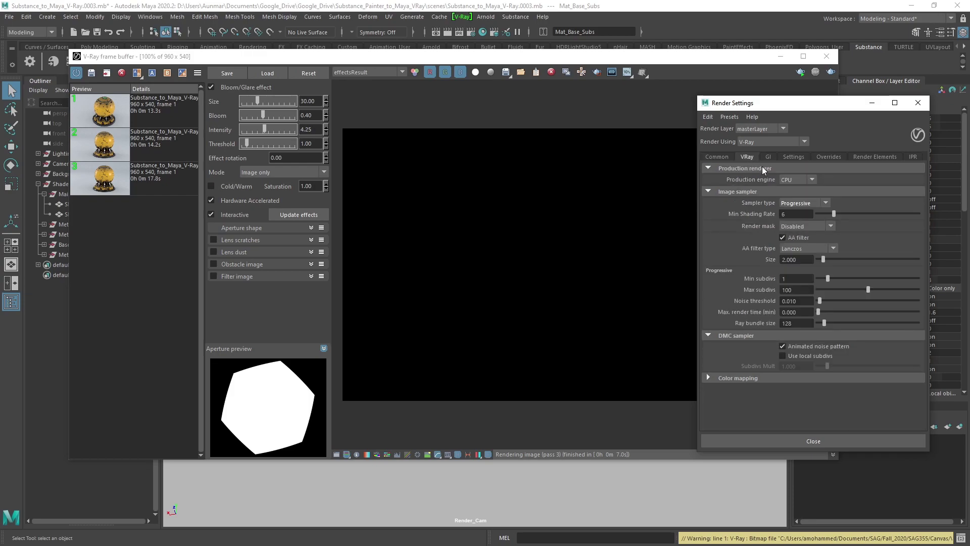
left_click(793, 203)
left_click(796, 213)
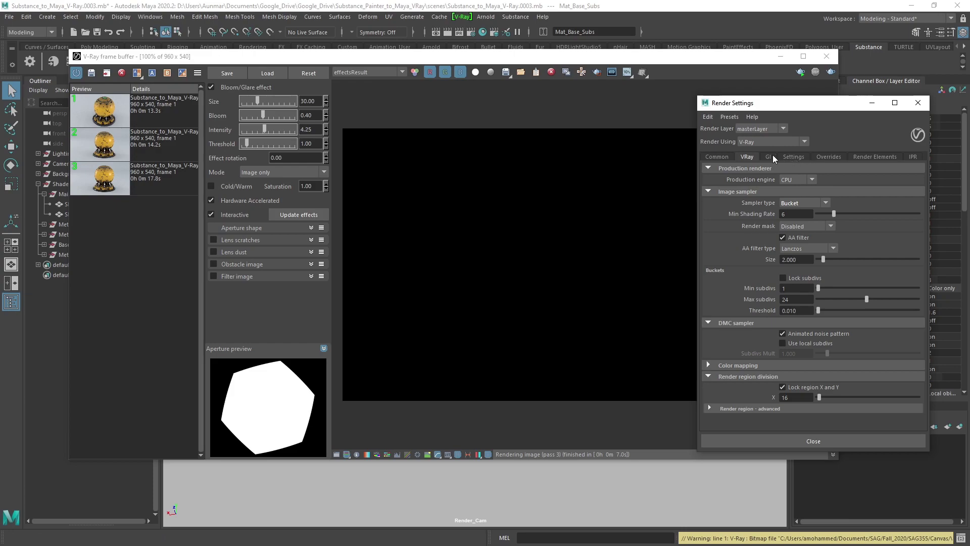
Step: Move the Render Settings out of the way and render the shader ball again with the bucket sampler and glare effect
left_click_drag(765, 105, 969, 197)
left_click(831, 72)
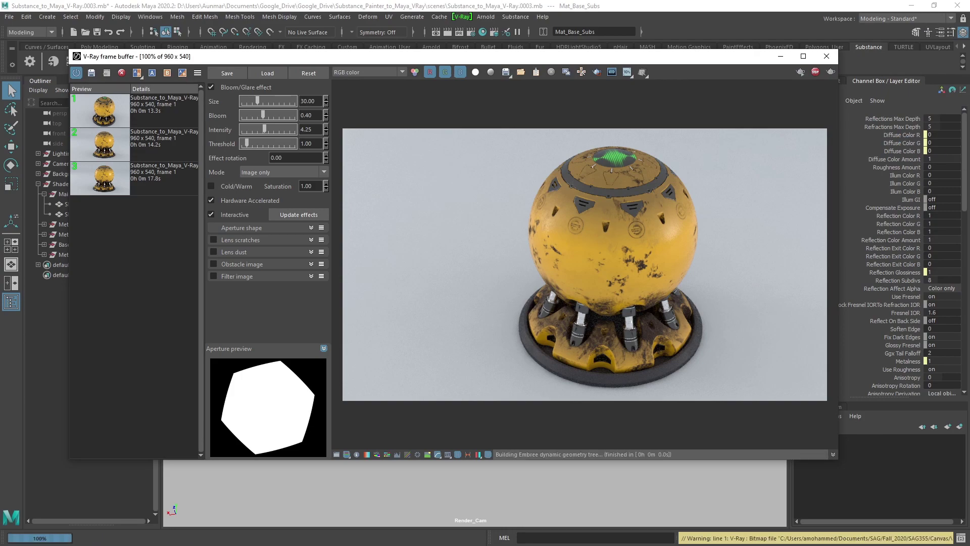
left_click_drag(773, 186, 687, 90)
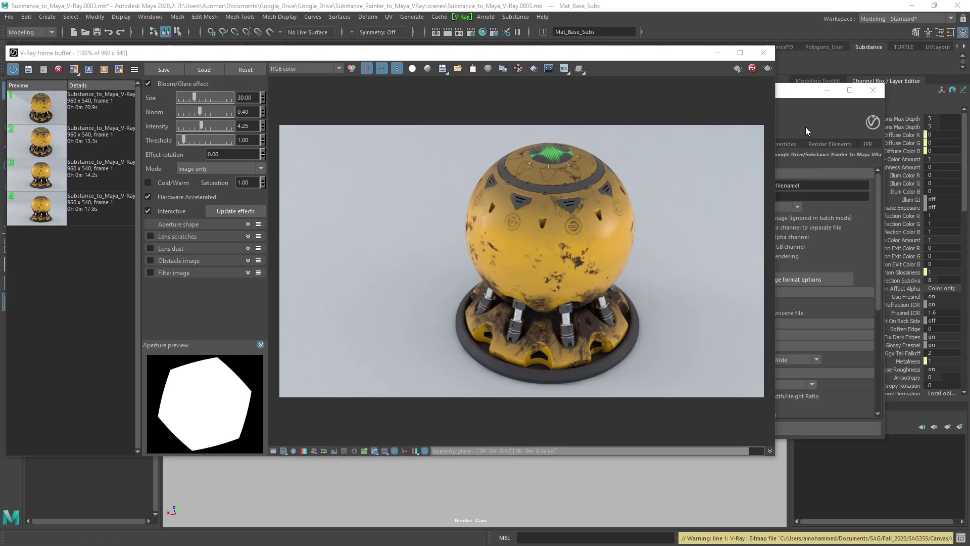
Step: Review the bucket image sampler settings, including the threshold, in the V-Ray Render Settings
left_click(783, 200)
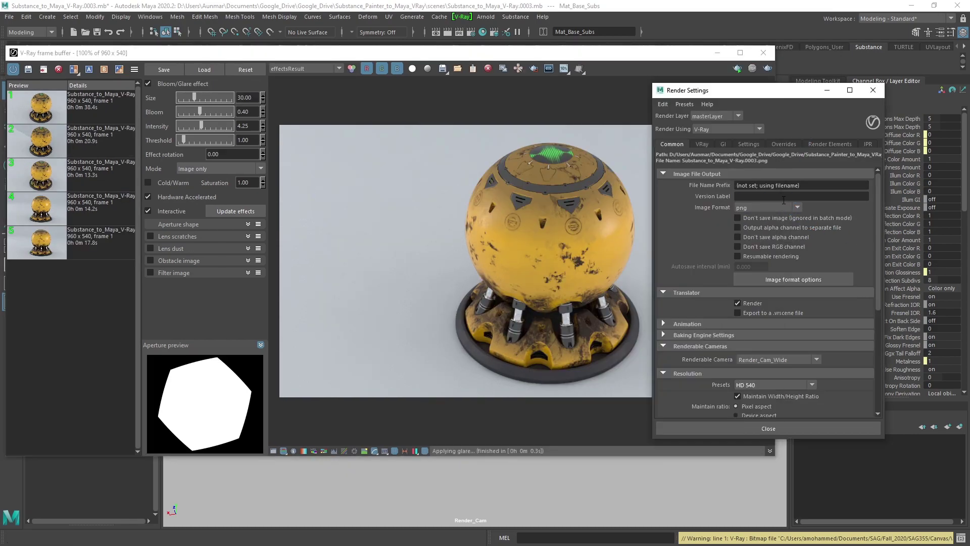
left_click(703, 145)
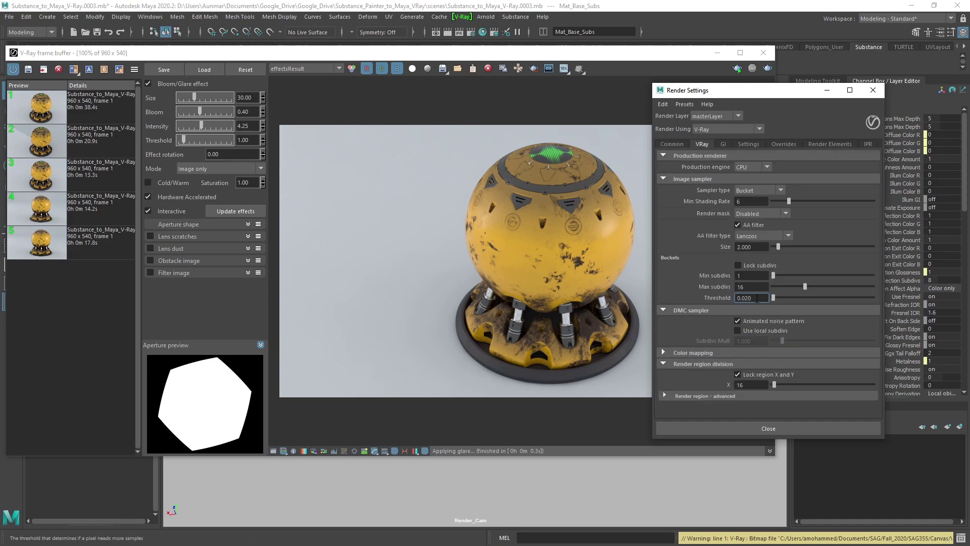
left_click(505, 195)
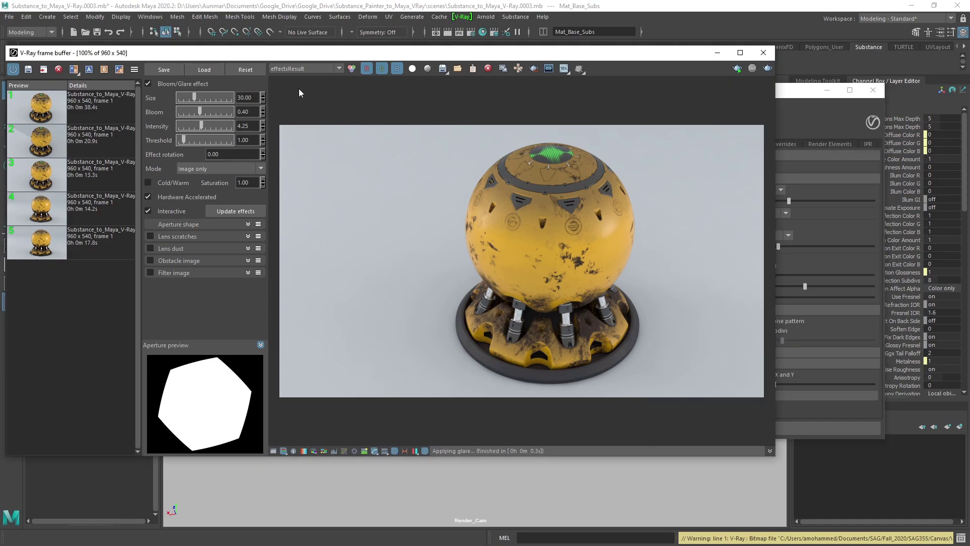
Step: Compare the render with the Bloom/Glare effect off and on, and set the effect intensity to 6.23
left_click(148, 83)
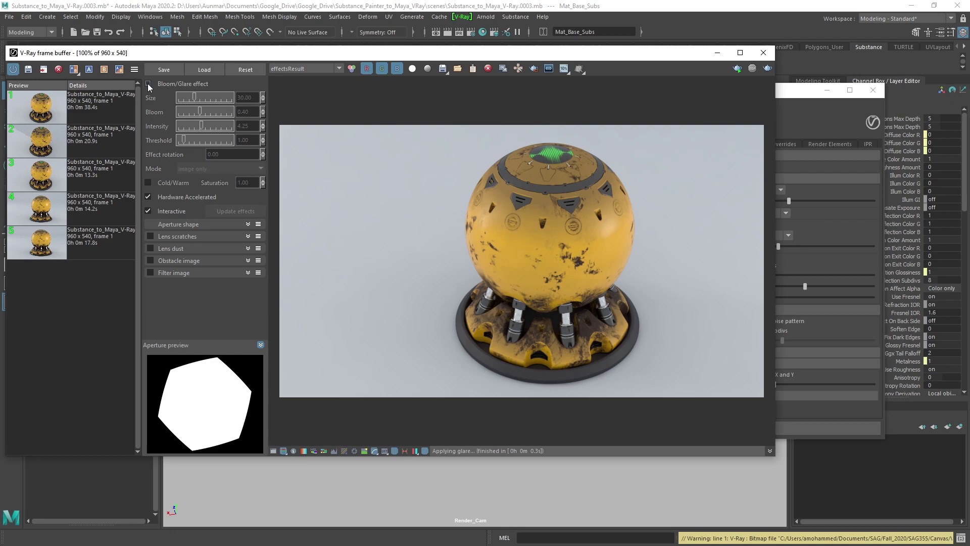
left_click(148, 84)
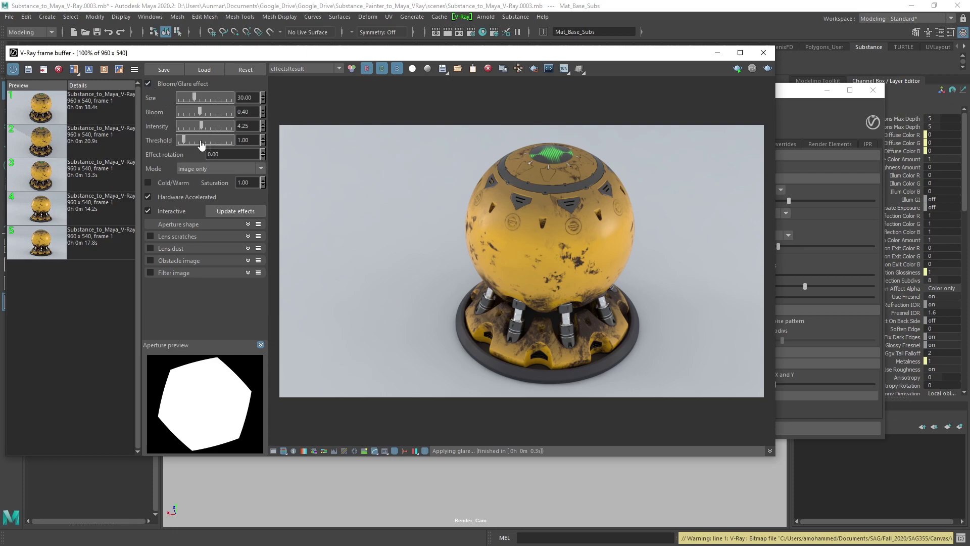
left_click_drag(201, 126, 212, 132)
Step: Move the Render Settings aside, open the Hypershade and graph the node network of the Mat_Main_Metal_Subs material
left_click_drag(799, 91, 707, 202)
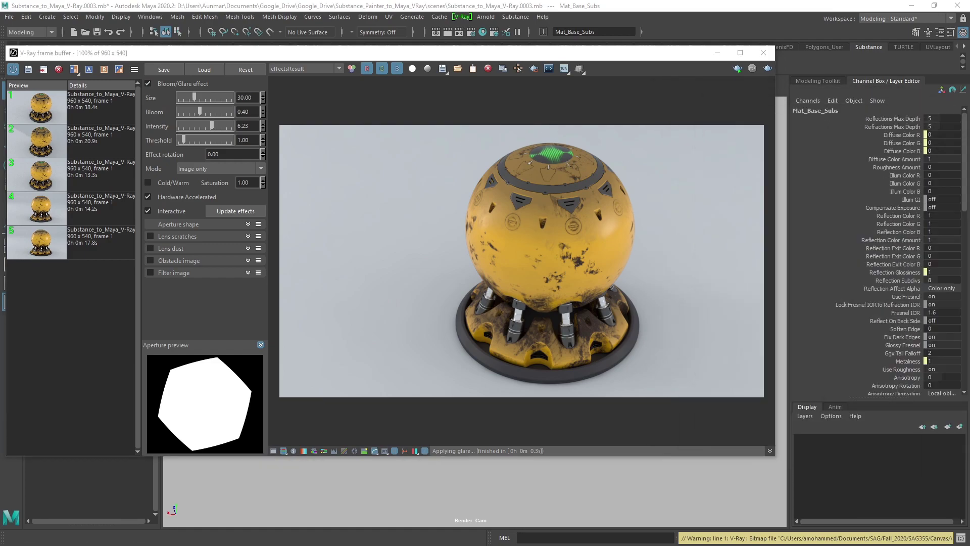
left_click(482, 32)
left_click_drag(914, 90, 550, 63)
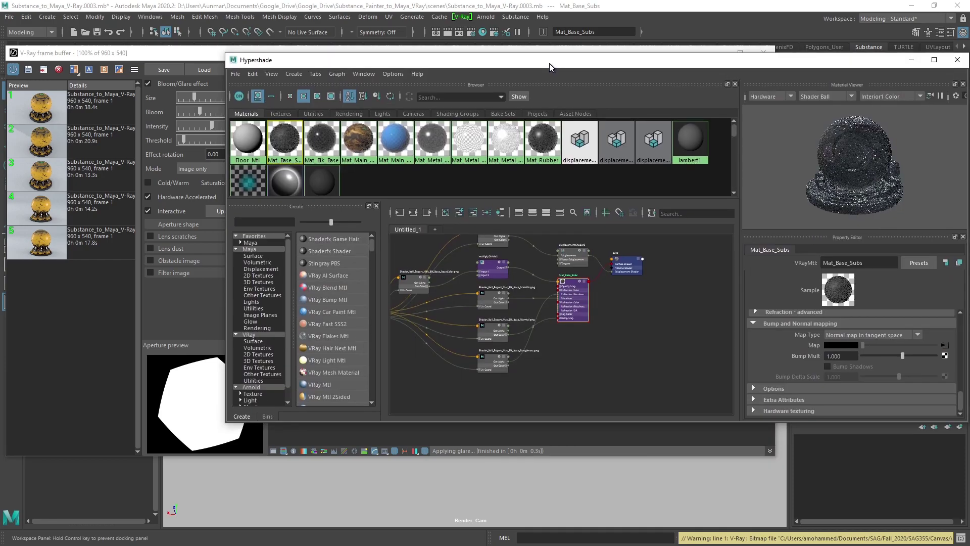
left_click(370, 149)
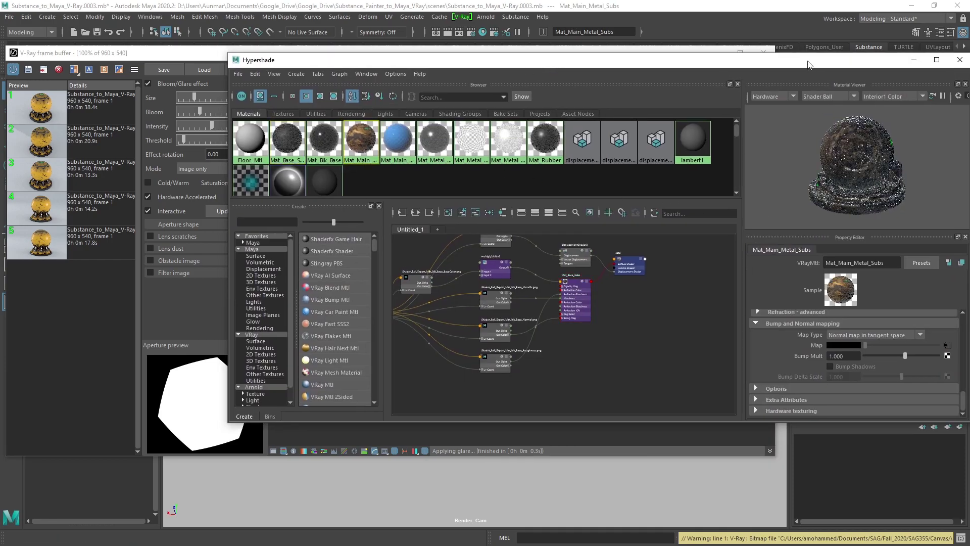
left_click_drag(810, 65, 660, 90)
scroll(370, 336, "up", 5)
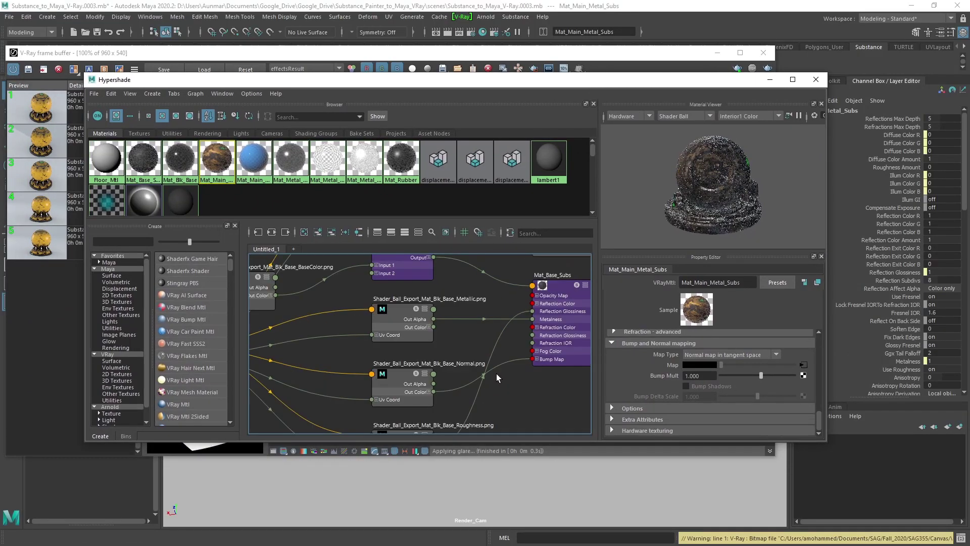
middle_click_drag(470, 353, 542, 308, "alt")
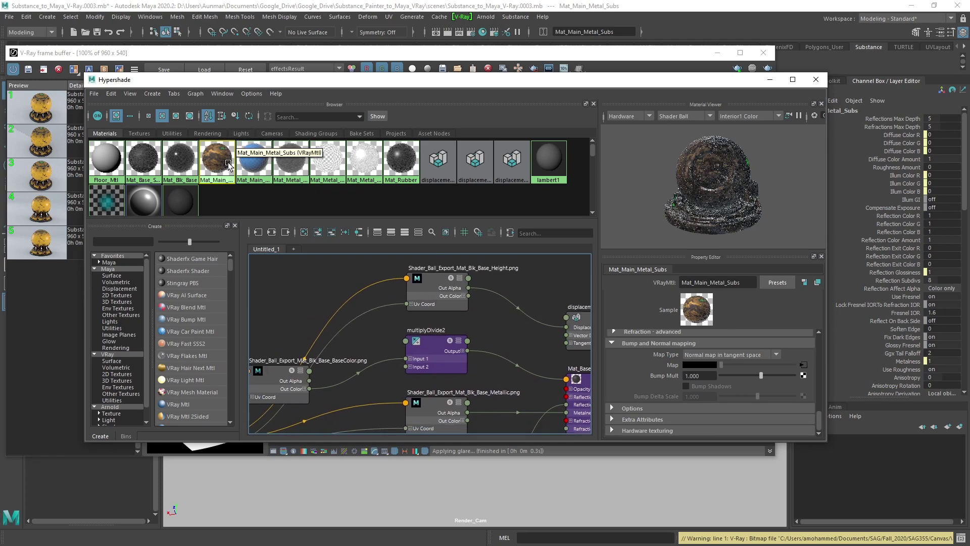
left_click(271, 233)
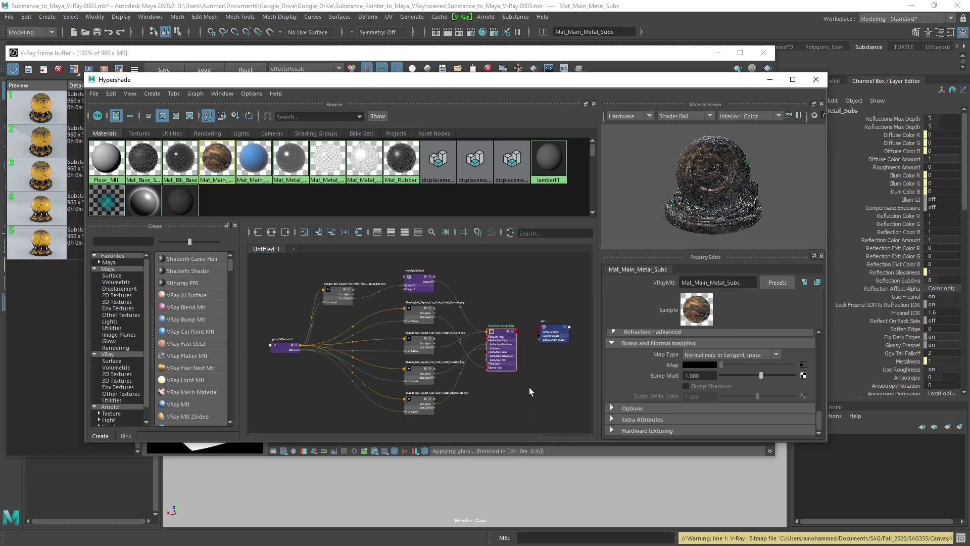
Step: Set the color balance exposure of the Mat_Main_Metal emissive texture to 4
left_click(419, 341)
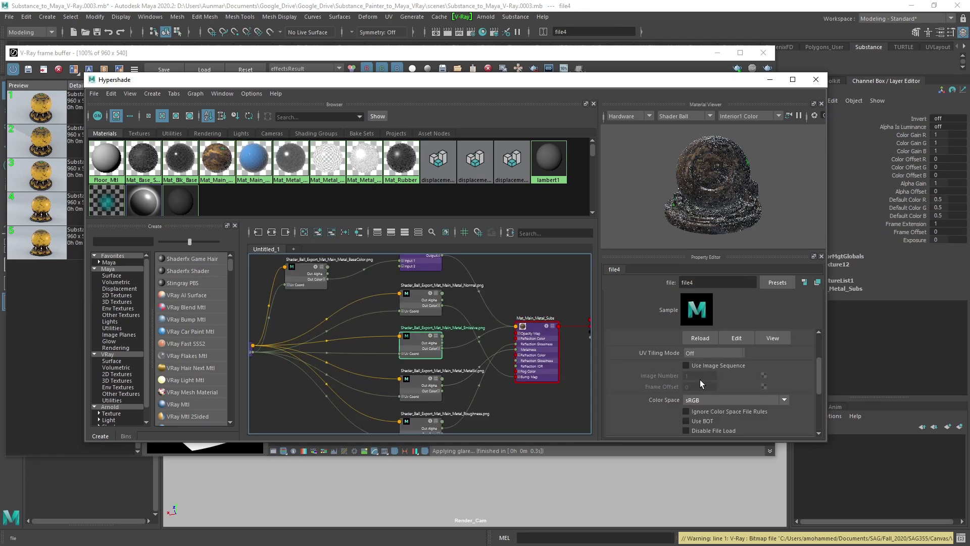
scroll(639, 391, "down", 3)
scroll(644, 392, "down", 2)
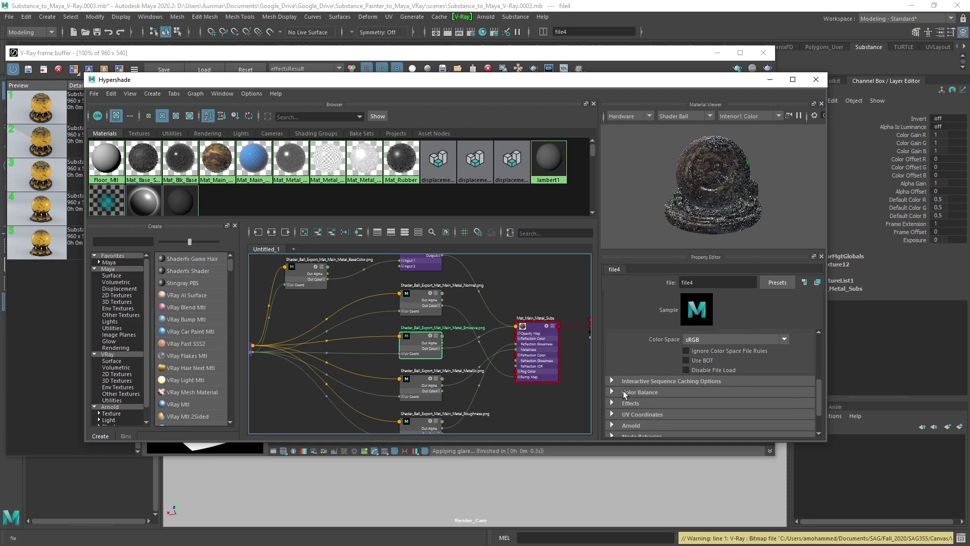
left_click(623, 392)
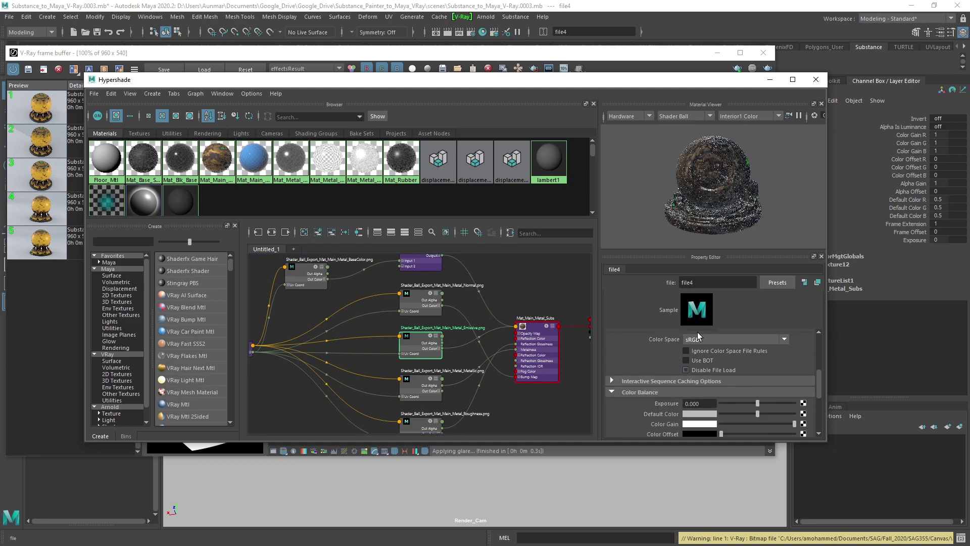
left_click_drag(629, 86, 614, 98)
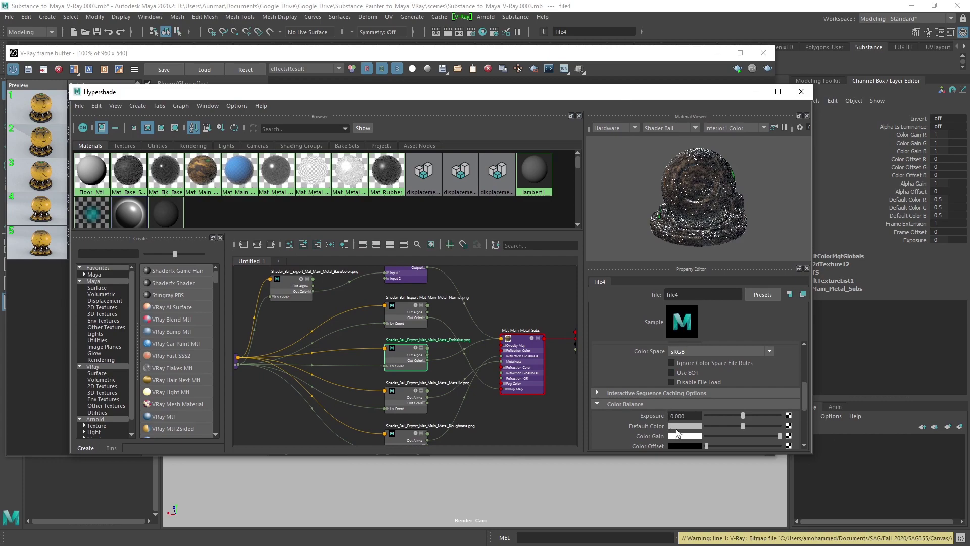
left_click(692, 414)
type("4")
key("Return")
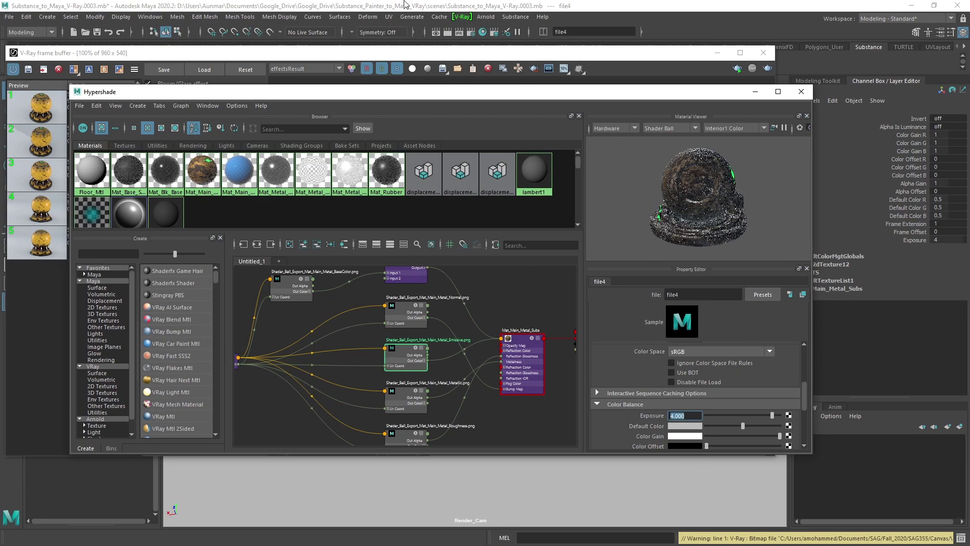
Step: Render the shader ball again in the V-Ray frame buffer, briefly making the render buckets follow the mouse
left_click(603, 58)
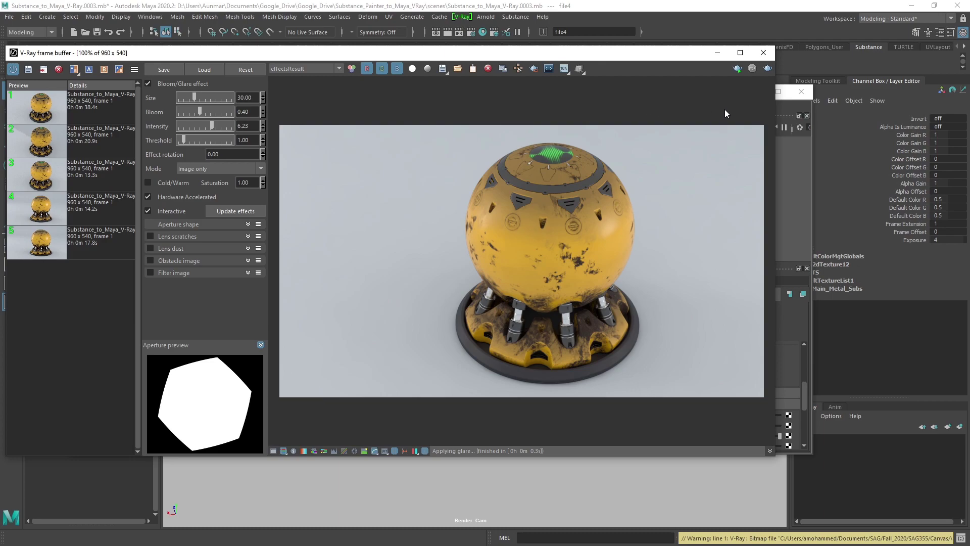
left_click(768, 69)
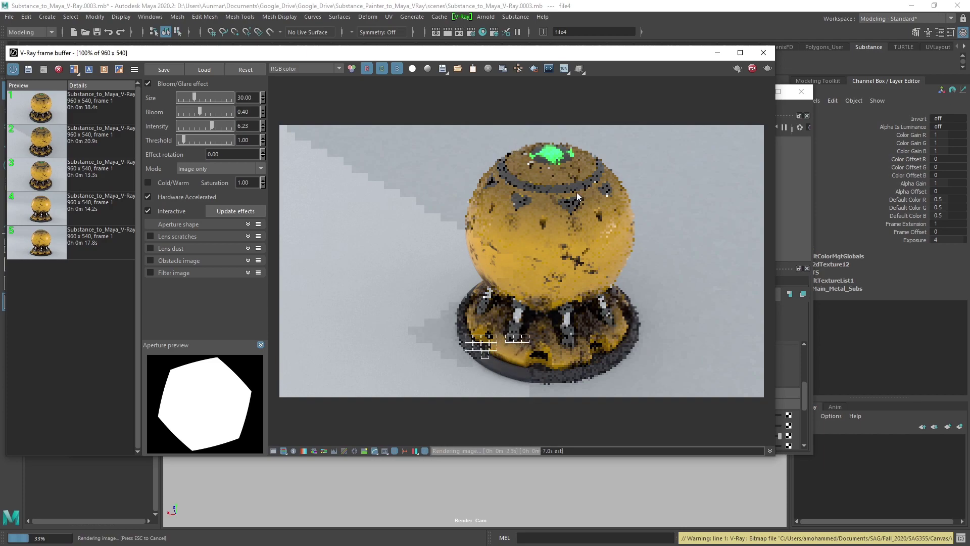
left_click(518, 68)
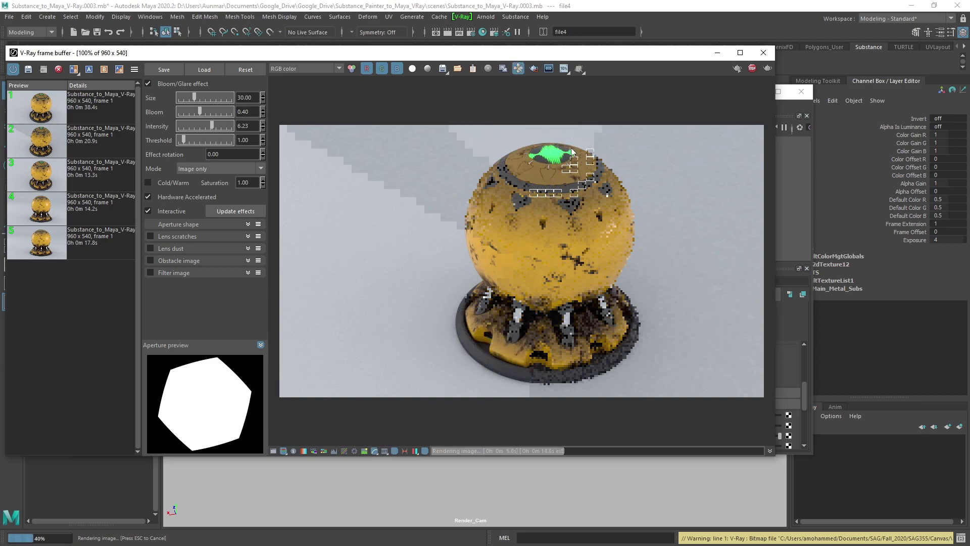
left_click(518, 70)
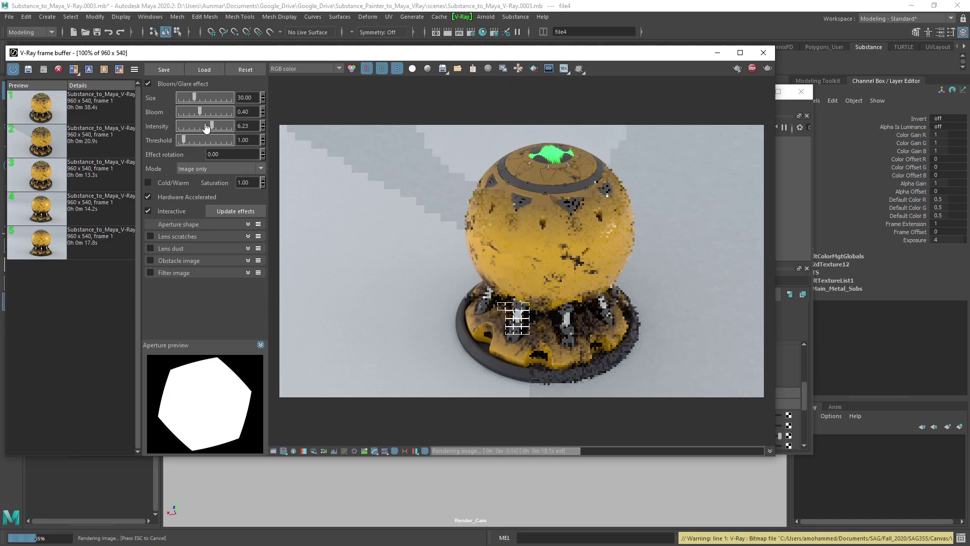
Step: Try Bloom/Glare intensities of 6.98 and 2.00 during the render, returning to the RGB color channel after each change
mouse_move(212, 125)
left_mouse_down()
mouse_move(201, 130)
mouse_move(216, 129)
left_mouse_up()
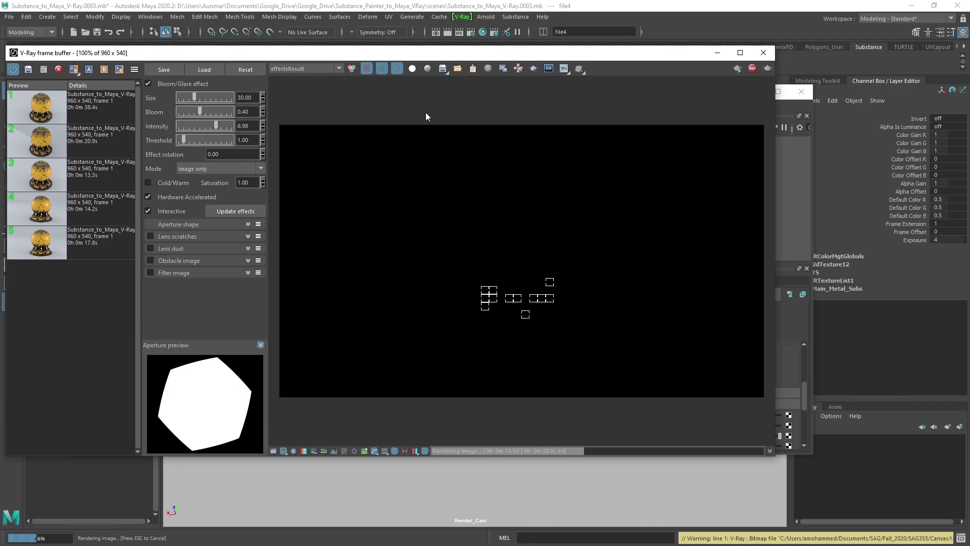
left_click(332, 69)
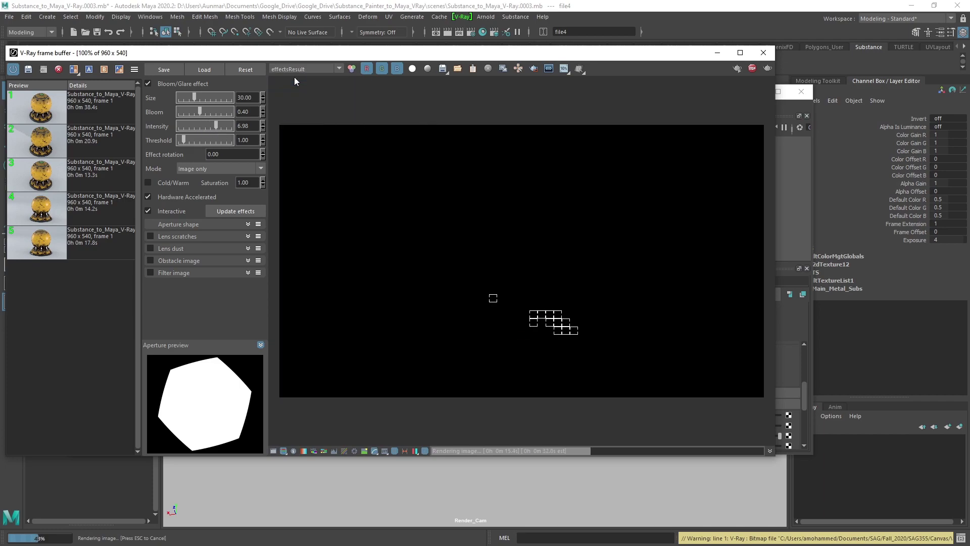
left_click(294, 77)
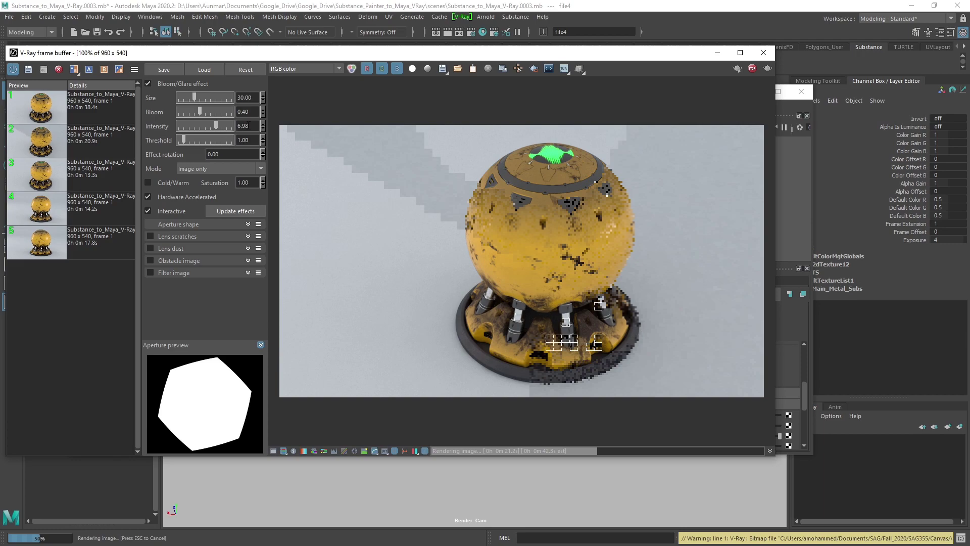
double_click(244, 126)
type("2.00")
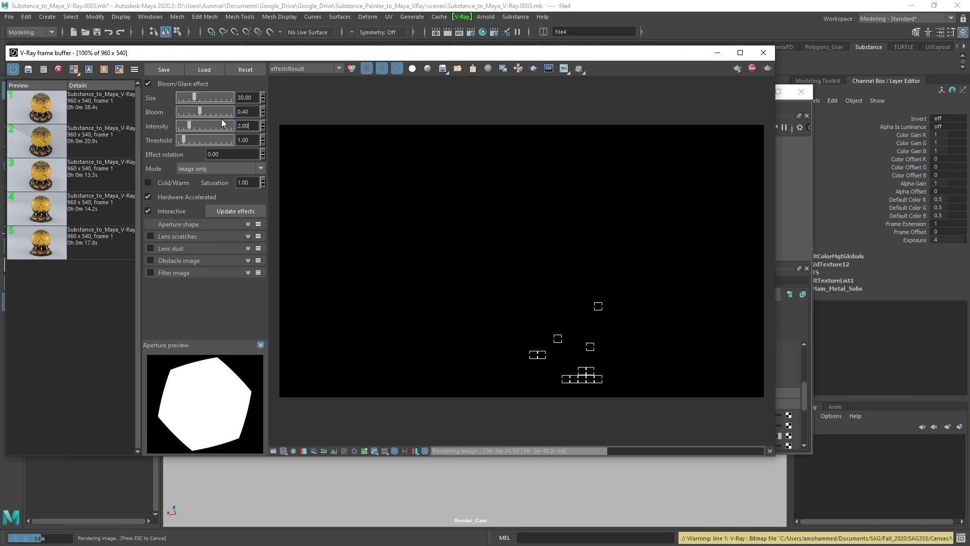
left_click(283, 69)
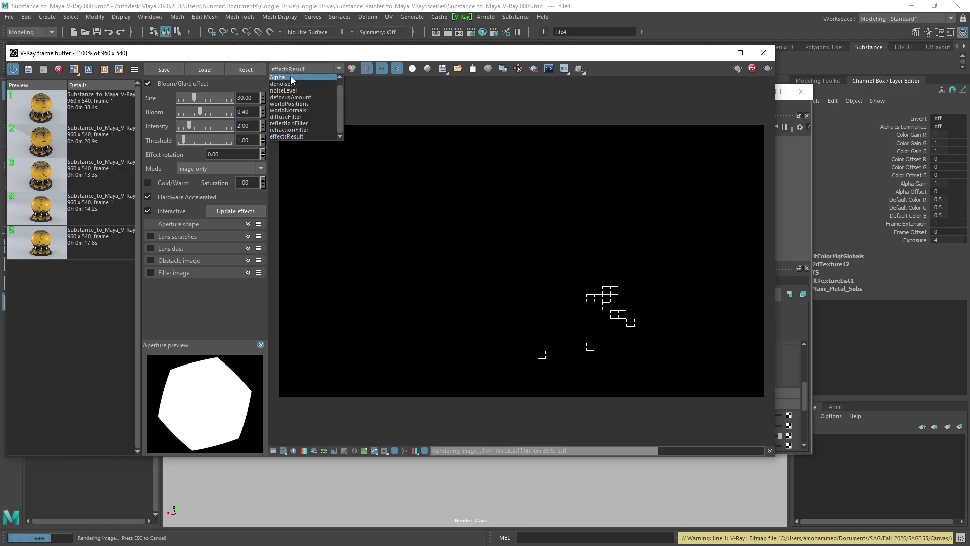
left_click(291, 79)
left_click(291, 69)
left_click(291, 77)
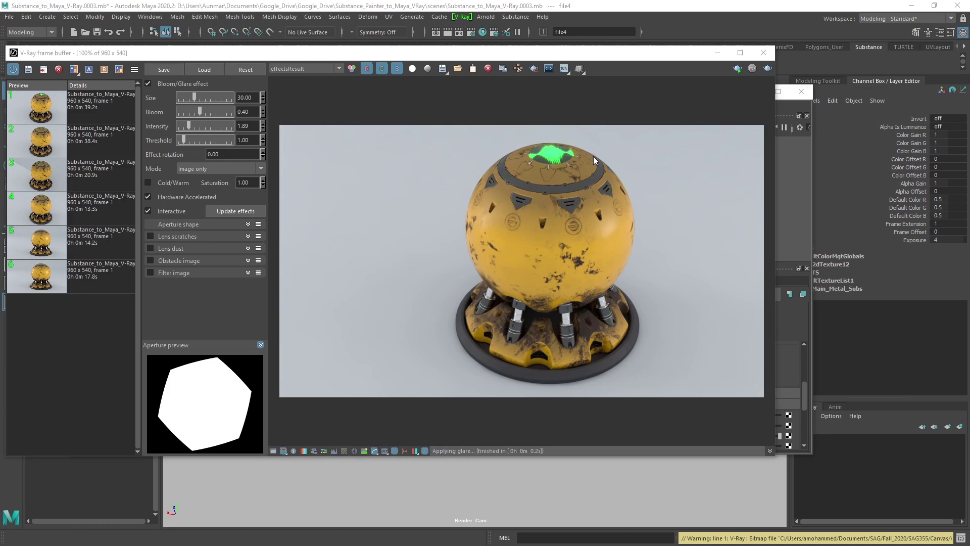
Step: Set the glare effect's bloom to 0.28 and intensity to 0.94, and compare the render with the effect off and on
left_click_drag(189, 126, 216, 118)
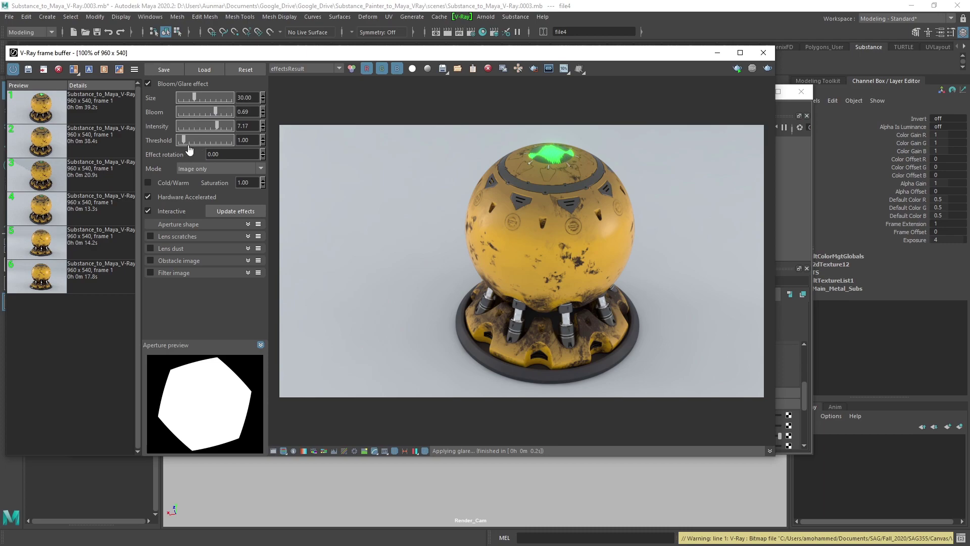
left_click_drag(216, 113, 193, 112)
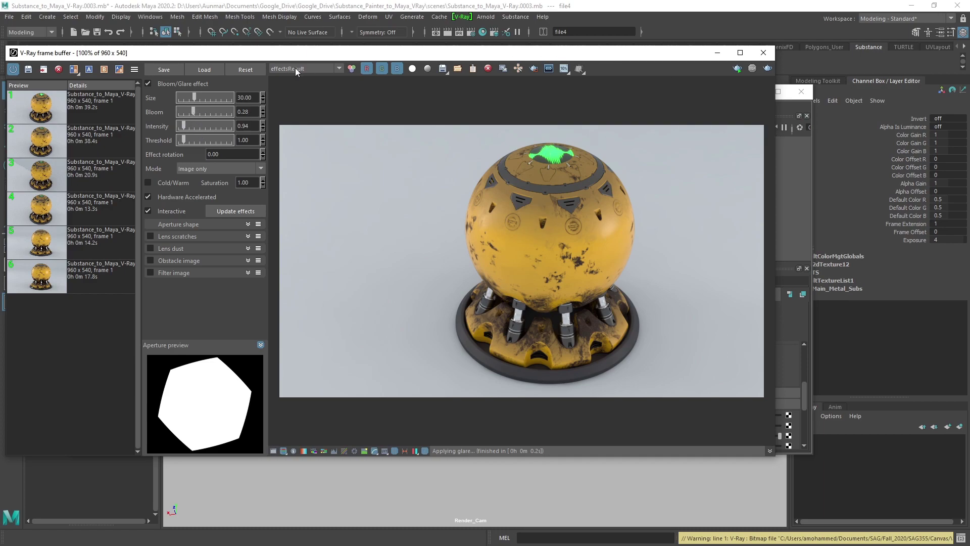
left_click(148, 83)
left_click(149, 85)
left_click(718, 53)
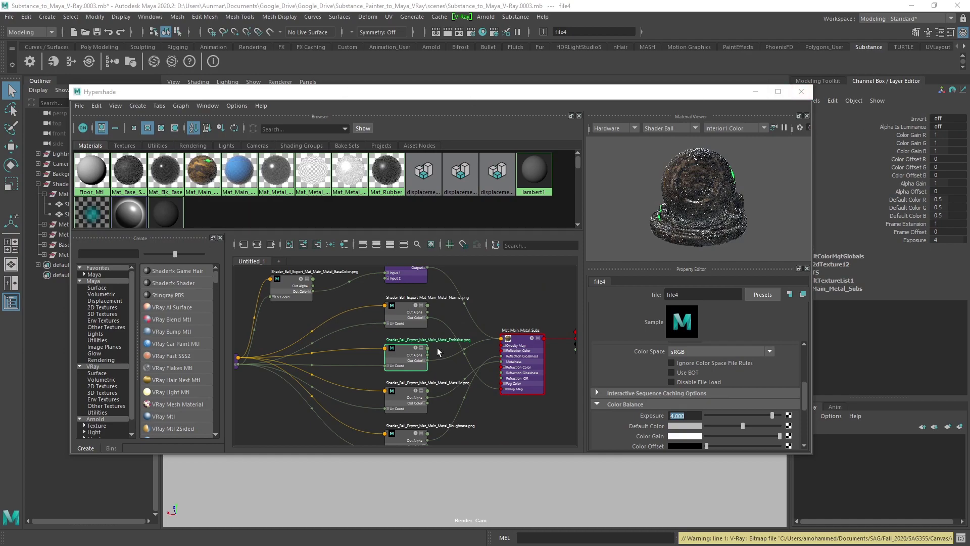
scroll(437, 352, "down", 2)
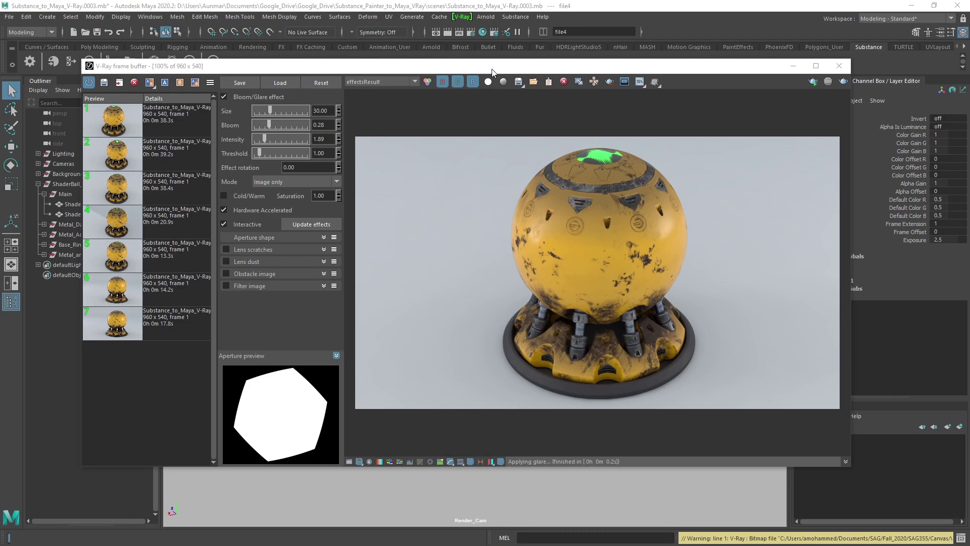
Step: Move the V-Ray frame buffer aside and bring the Hypershade back into view
left_click_drag(493, 72, 490, 193)
left_click(482, 32)
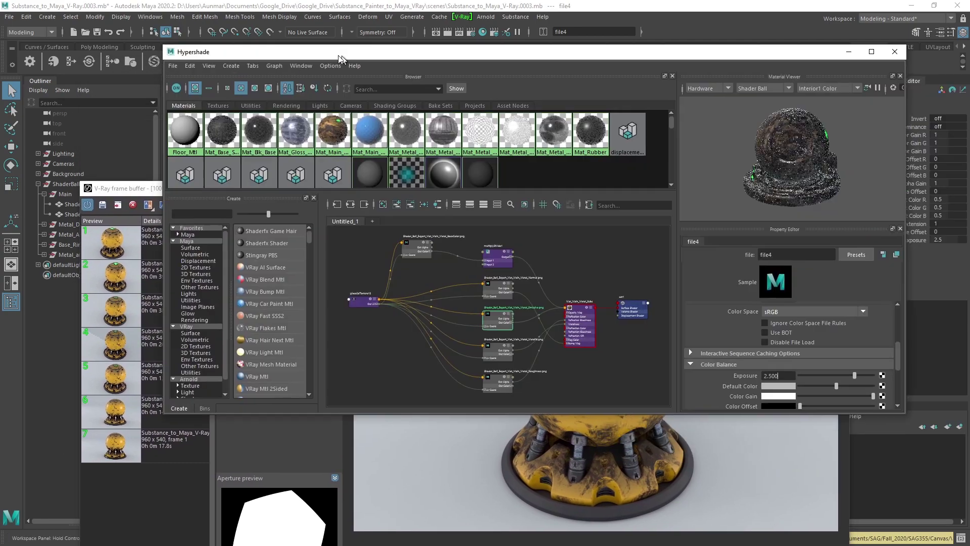
left_click_drag(336, 57, 316, 55)
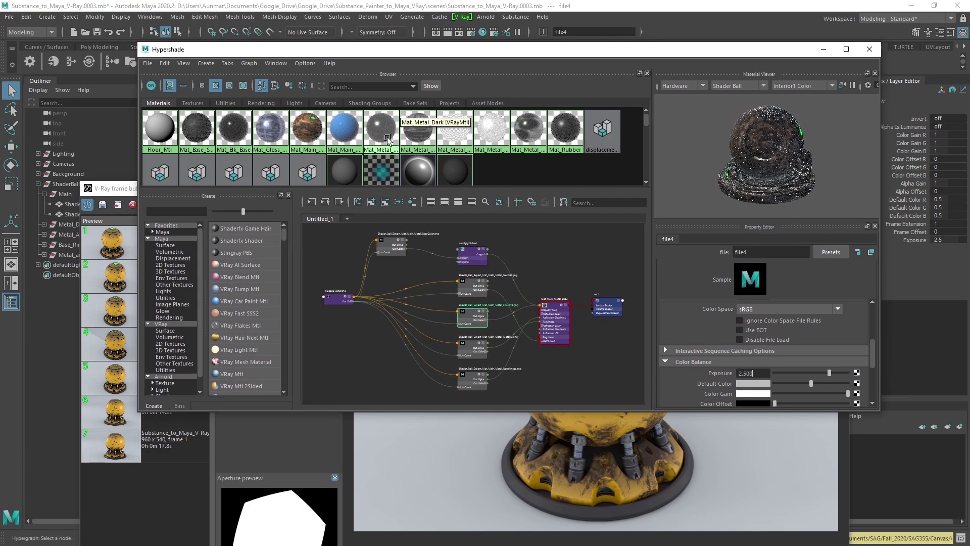
Step: Graph the networks of Mat_Gloss_Subs, Mat_Main_Metal_Subs, Mat_Metal_Dark_Subs and the Mat_Metal_Piston material together in the Hypershade
left_click(278, 134)
left_click(356, 137)
left_click(425, 133)
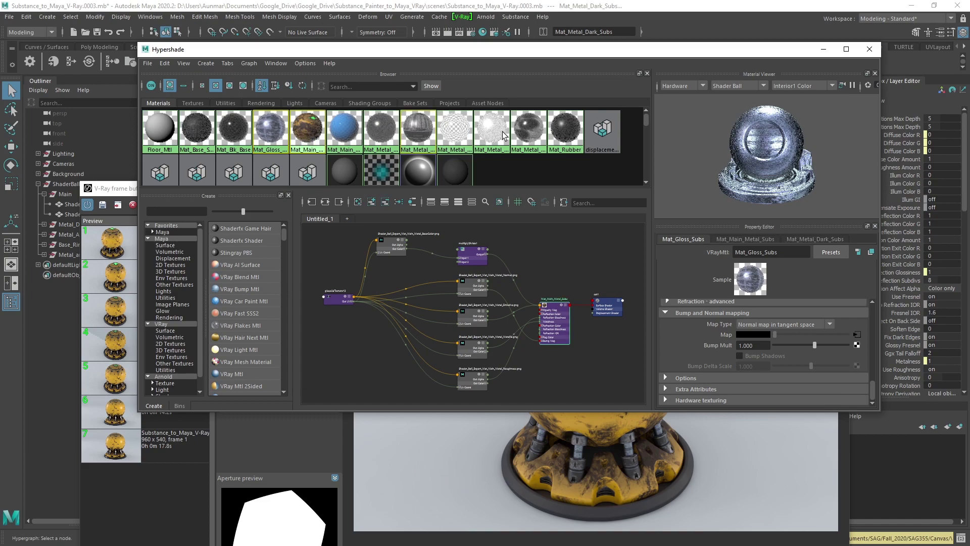
left_click(541, 132)
left_click(325, 201)
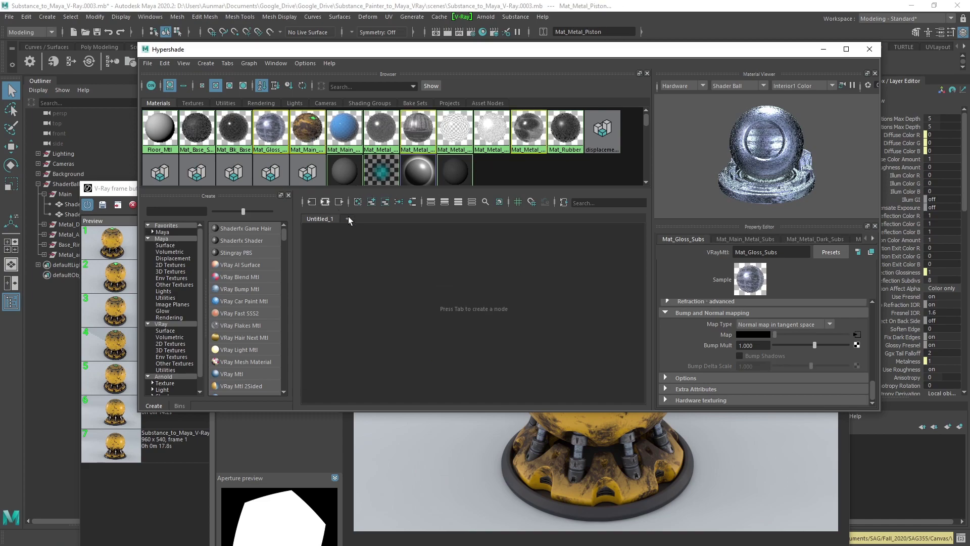
left_click(358, 202)
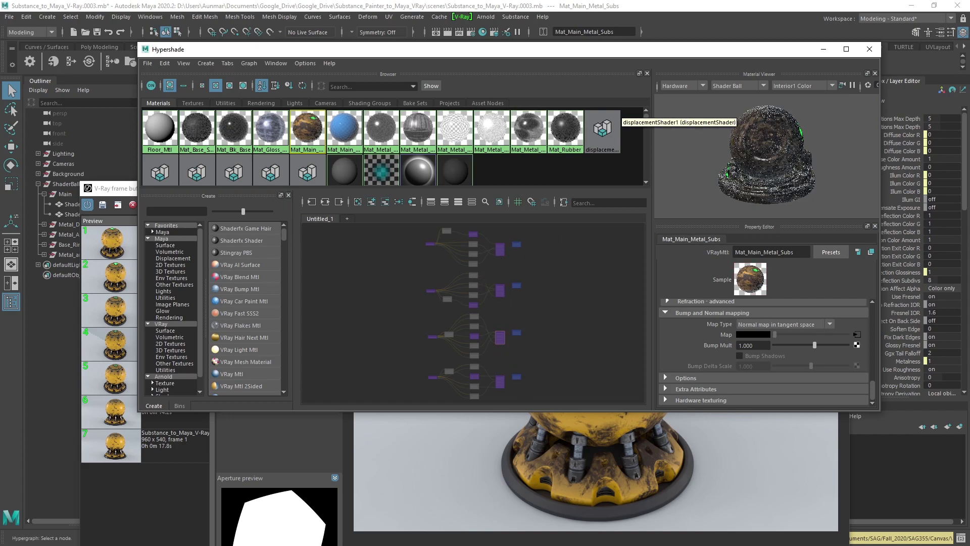
Step: Examine the texture and shader connections of one material among the graphed Substance networks in the Hypershade
left_click(418, 131)
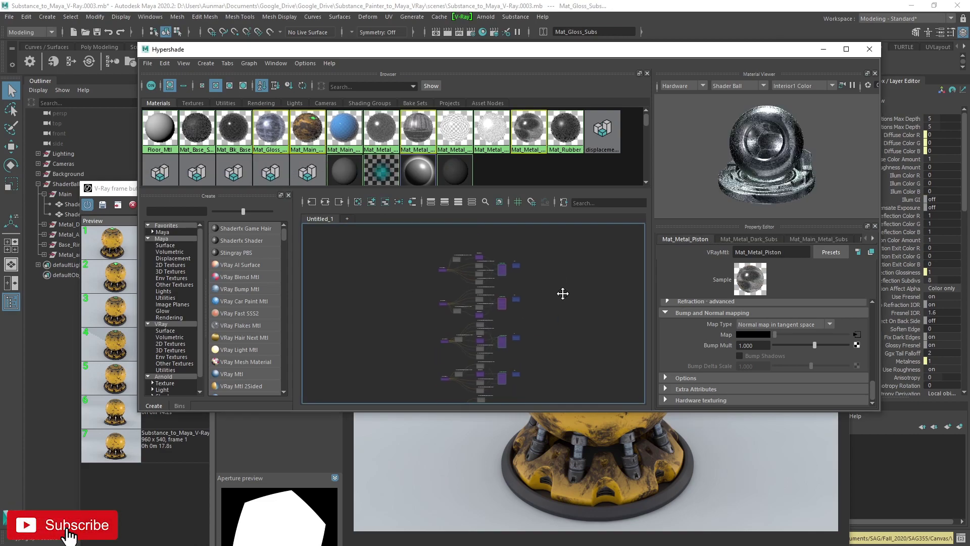
scroll(481, 254, "up", 4)
scroll(556, 306, "up", 3)
middle_click_drag(478, 316, 530, 292, "alt")
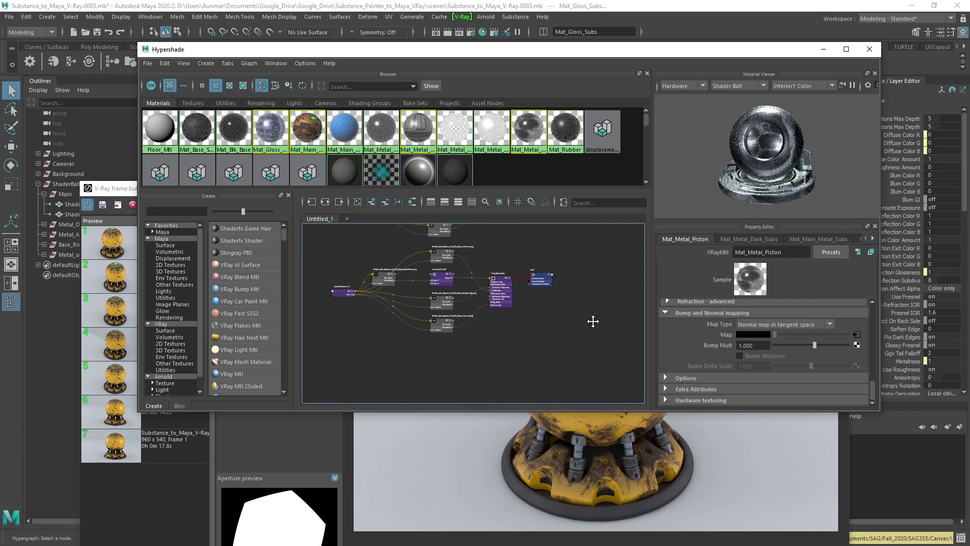
Step: Move the Hypershade and the Apply Workflow to Image Maps dialog out of view, and reposition the V-Ray frame buffer to show the whole render
left_click_drag(444, 53, 969, 192)
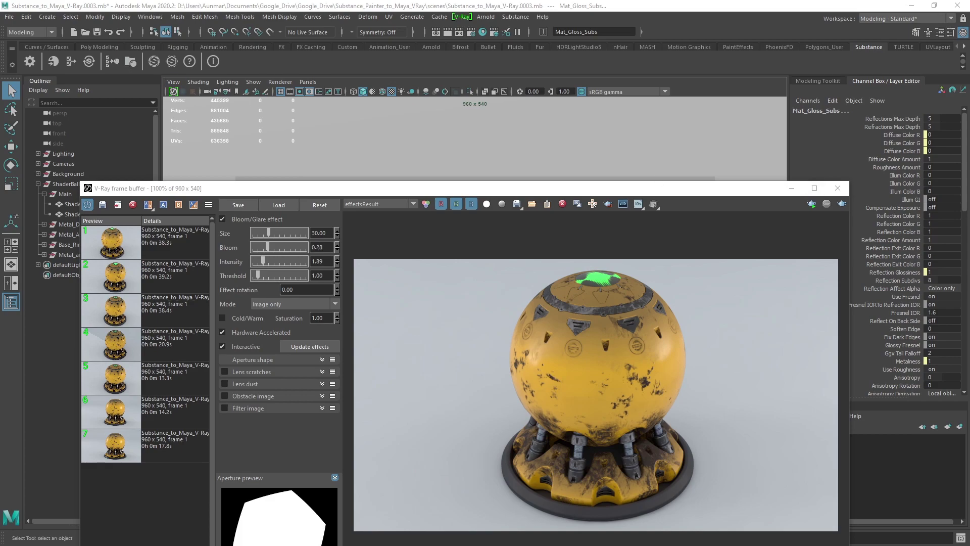
left_click_drag(443, 107, 406, 84)
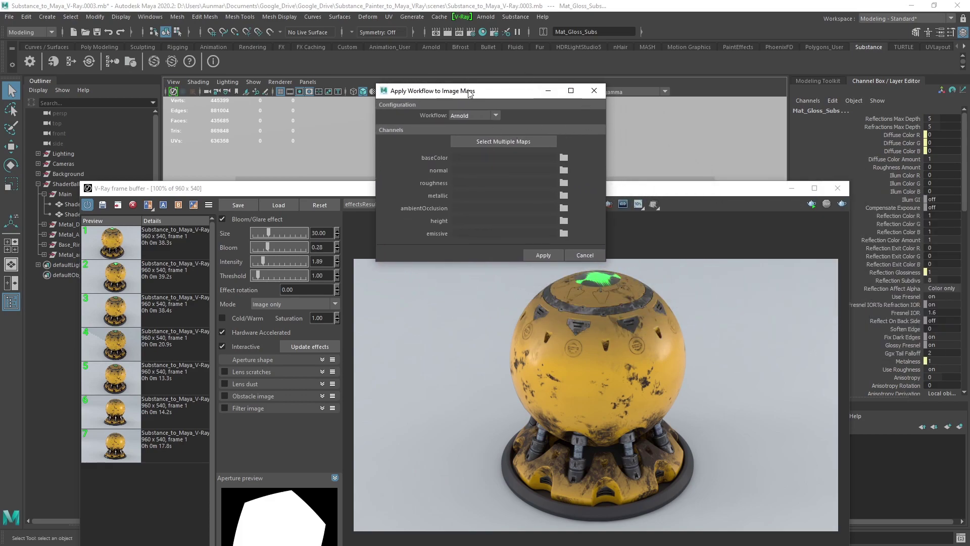
left_click_drag(471, 94, 0, 91)
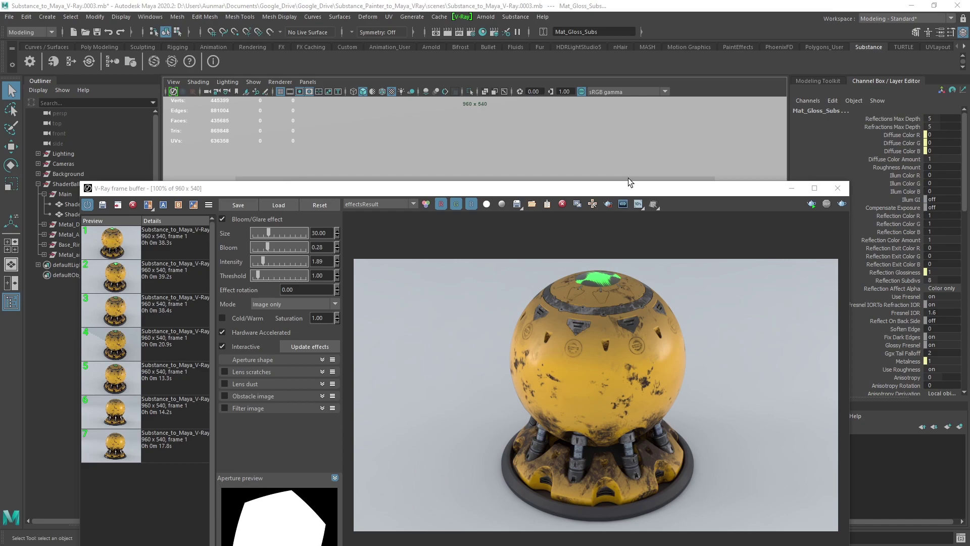
left_click_drag(625, 191, 629, 53)
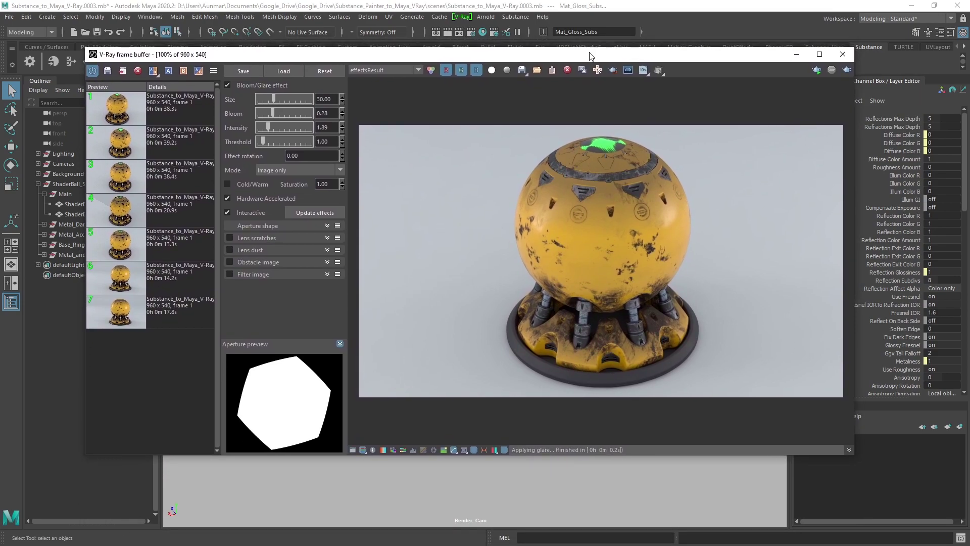